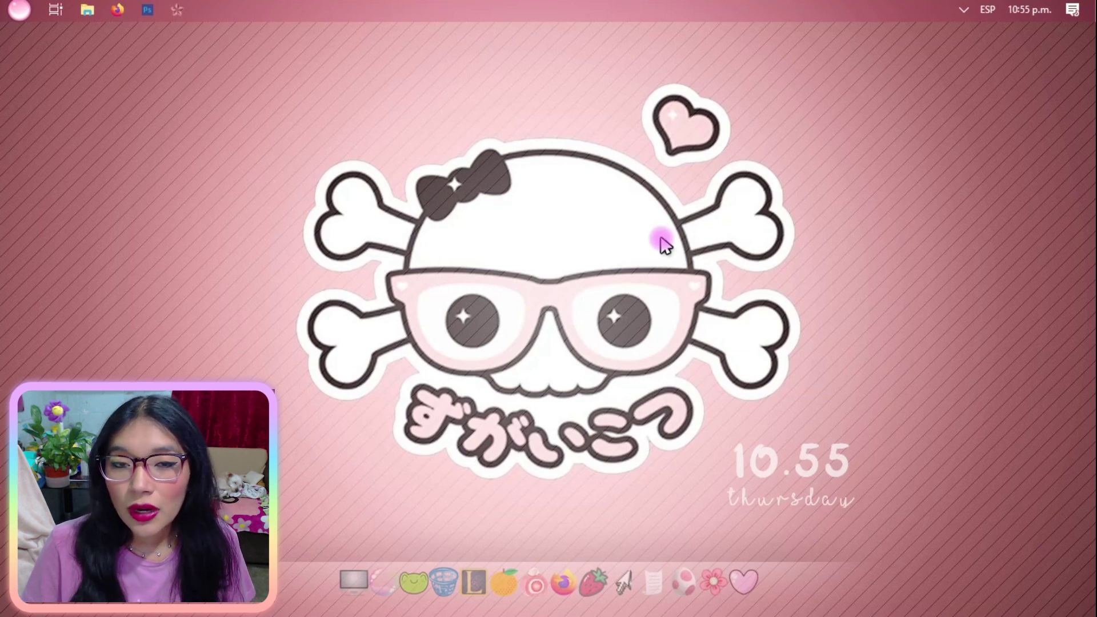
pyautogui.click(149, 11)
pyautogui.press('space')
pyautogui.click(150, 12)
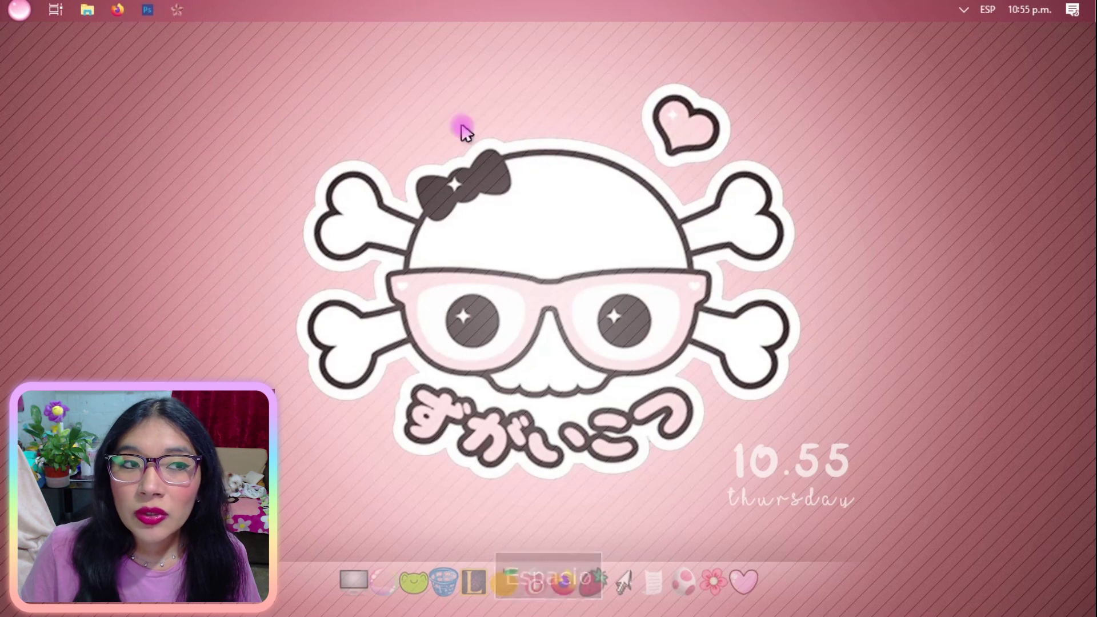
# Take a capture of the whole desktop with the screen capture tool and discard it
pyautogui.press('Print')
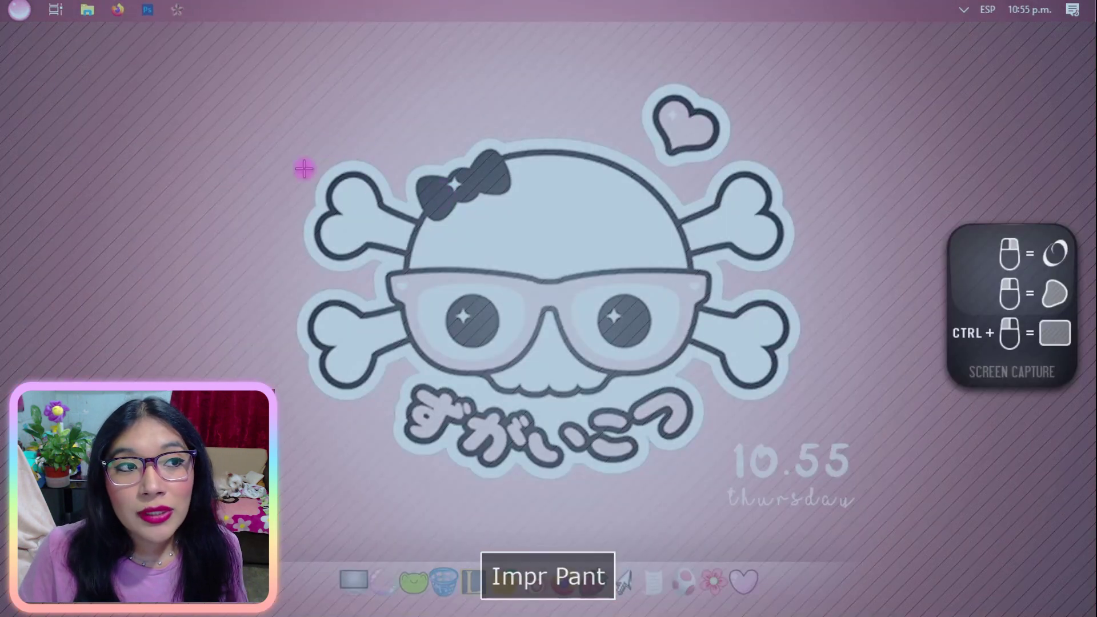
pyautogui.click(457, 190)
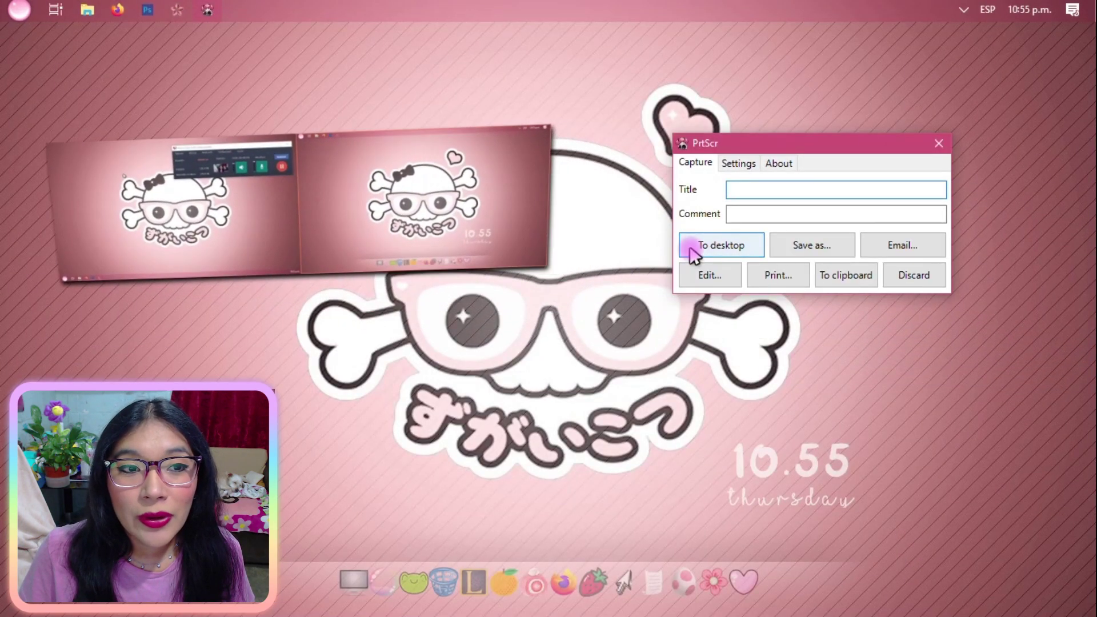
pyautogui.click(900, 275)
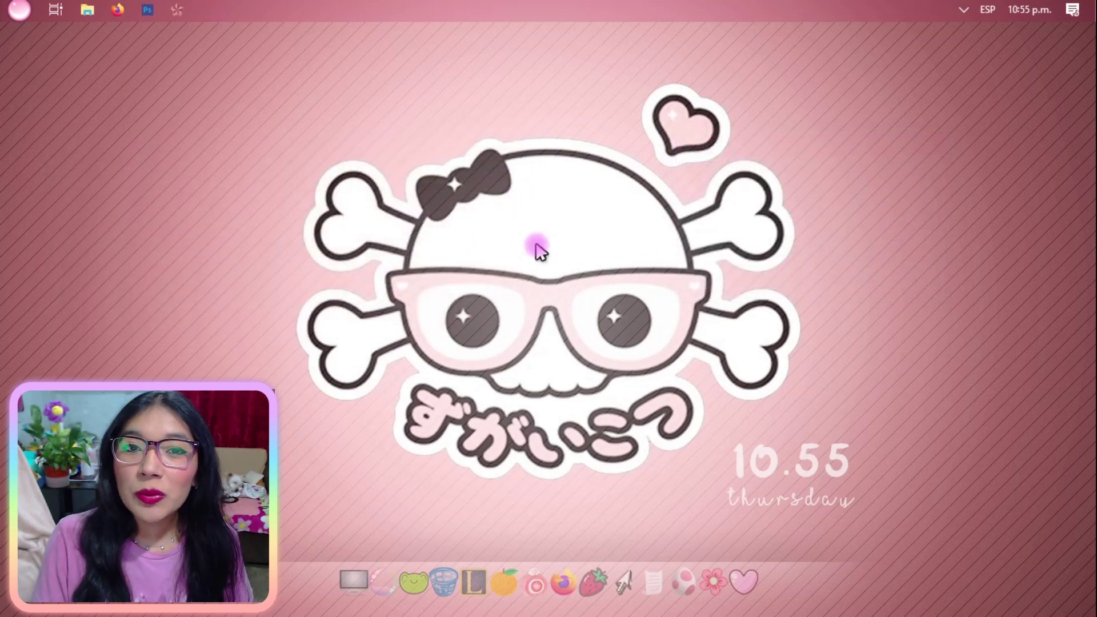
# Switch to Photoshop and review the document type presets offered for a new document
pyautogui.click(149, 15)
pyautogui.click(50, 32)
pyautogui.click(46, 31)
pyautogui.click(48, 32)
pyautogui.click(58, 49)
pyautogui.click(423, 231)
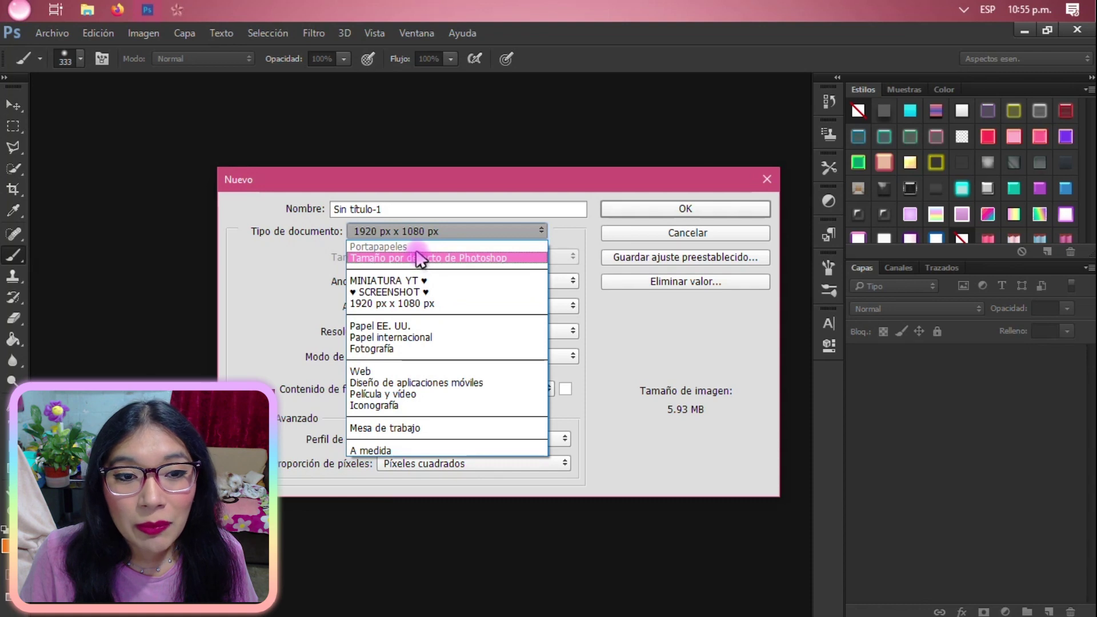
pyautogui.click(490, 231)
pyautogui.click(642, 234)
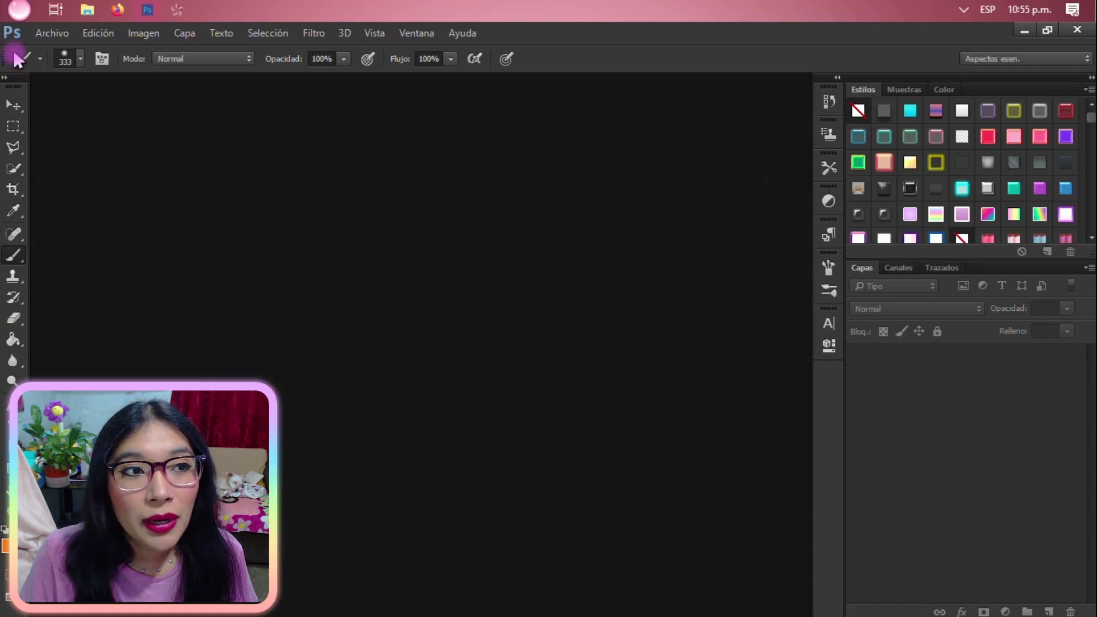
# Create a new 1360 x 768 px document from the "♥ SCREENSHOT ♥" preset
pyautogui.click(50, 33)
pyautogui.click(57, 49)
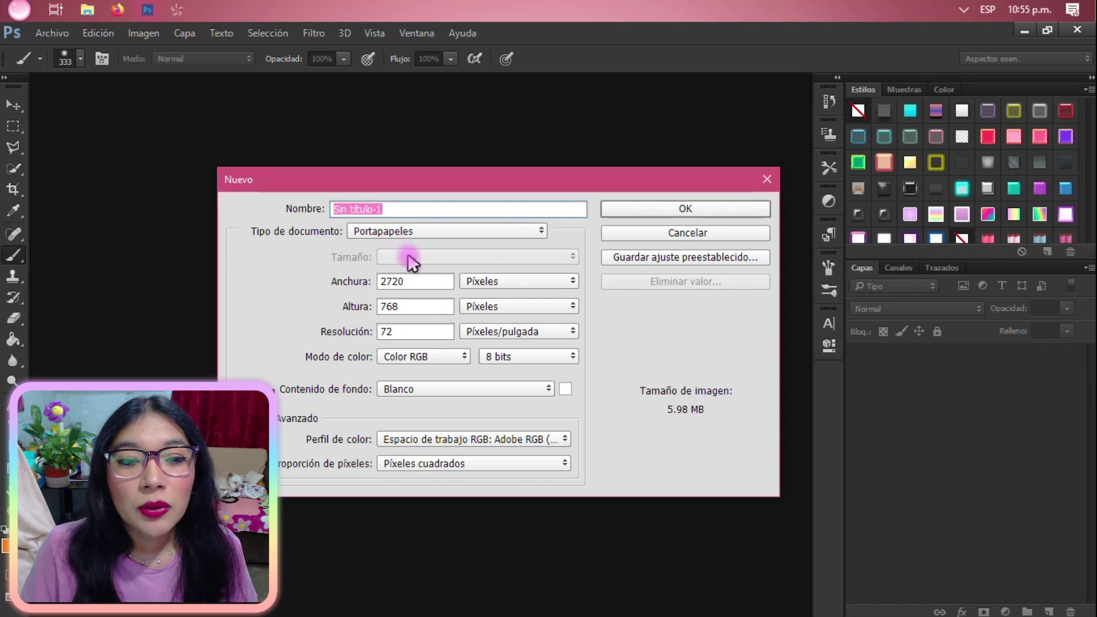
pyautogui.click(416, 280)
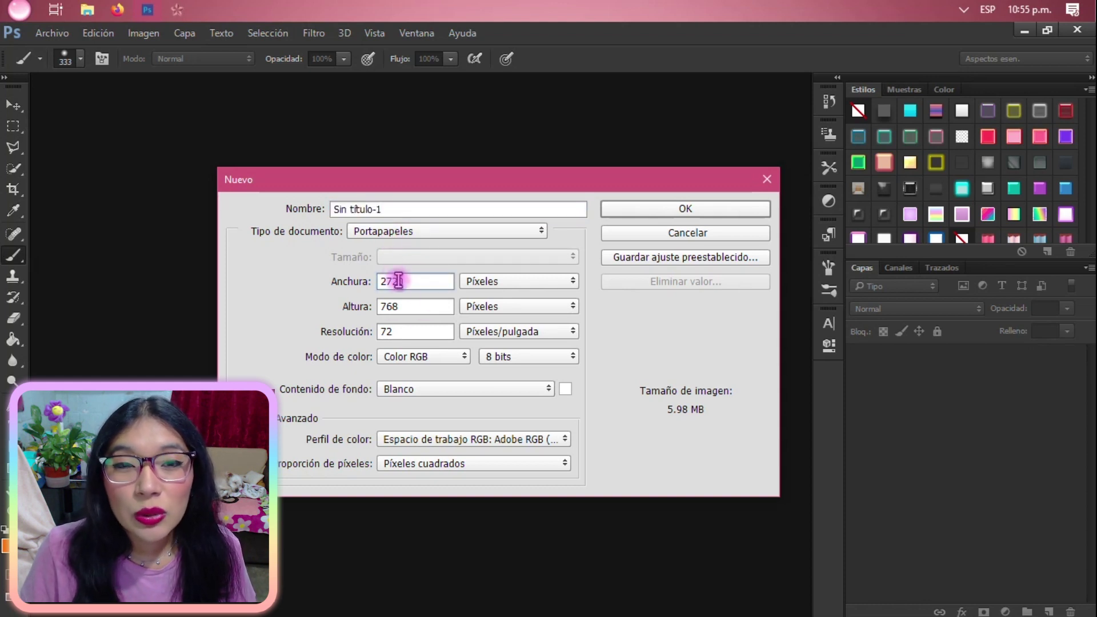
pyautogui.click(404, 235)
pyautogui.click(406, 290)
pyautogui.doubleClick(407, 283)
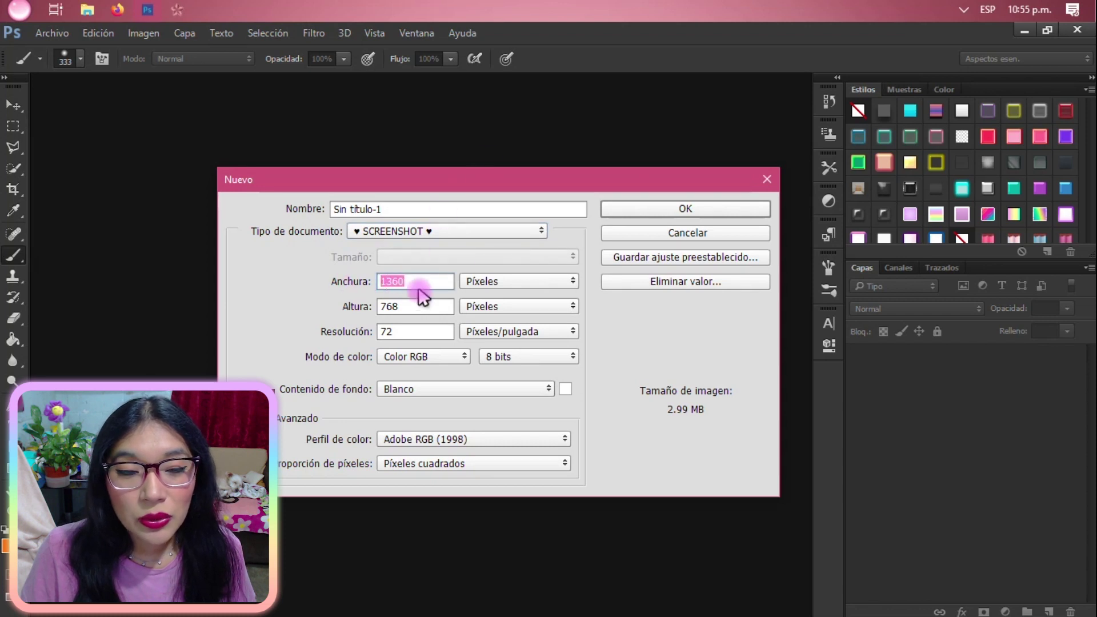
pyautogui.click(659, 213)
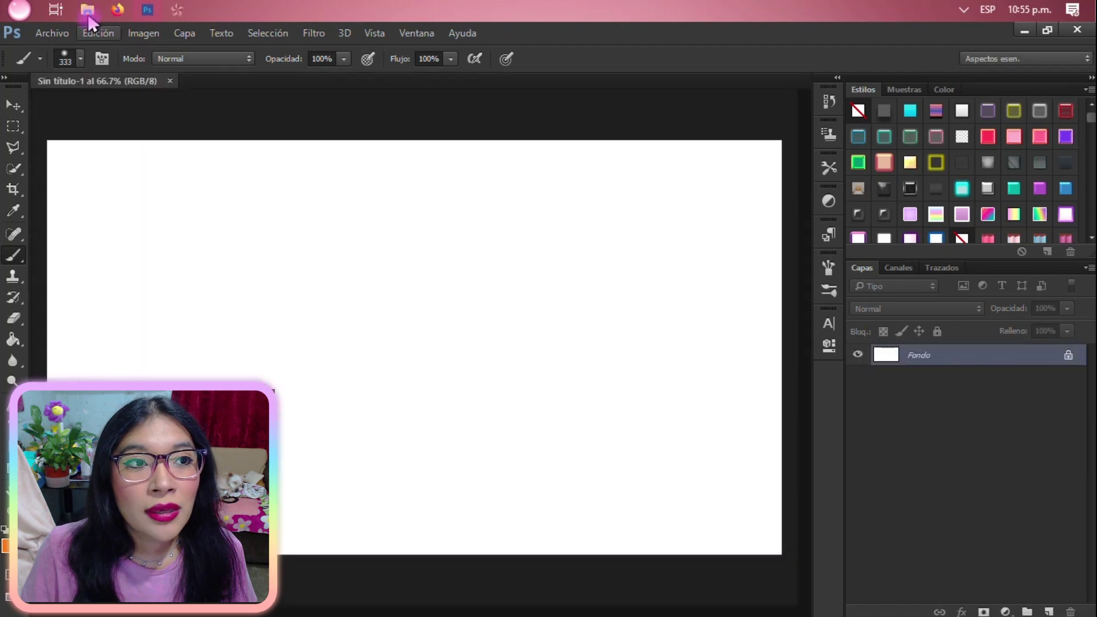
# Place the image PrtScr capture_15.jpg from the Escritorio folder into the blank document, covering the canvas
pyautogui.click(88, 11)
pyautogui.press('space')
pyautogui.click(200, 210)
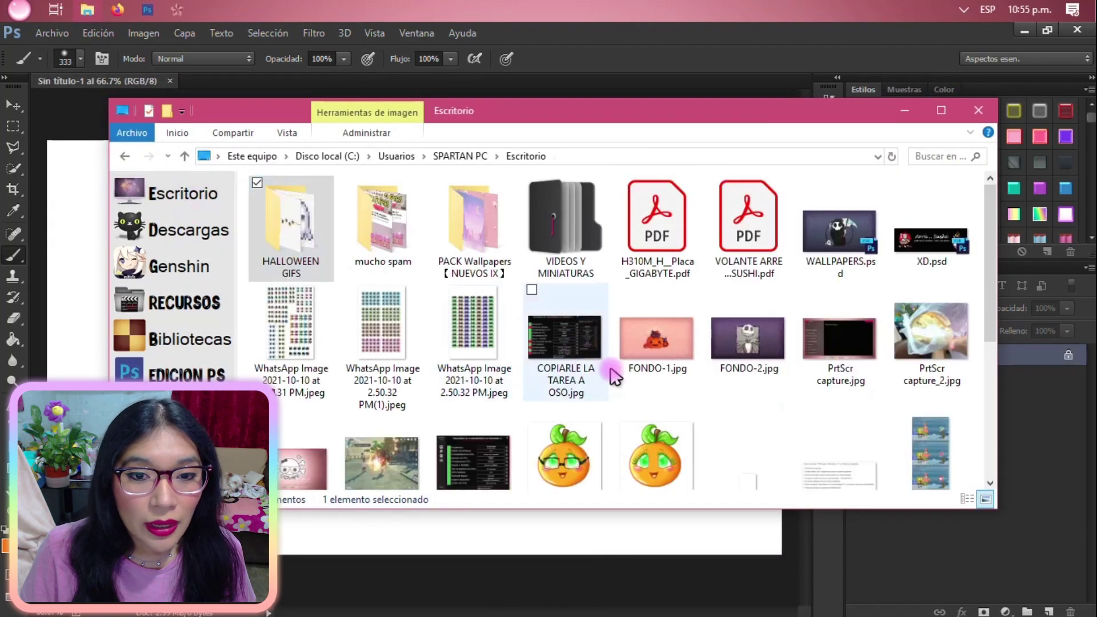
pyautogui.scroll(-5, 615, 375)
pyautogui.scroll(1, 615, 376)
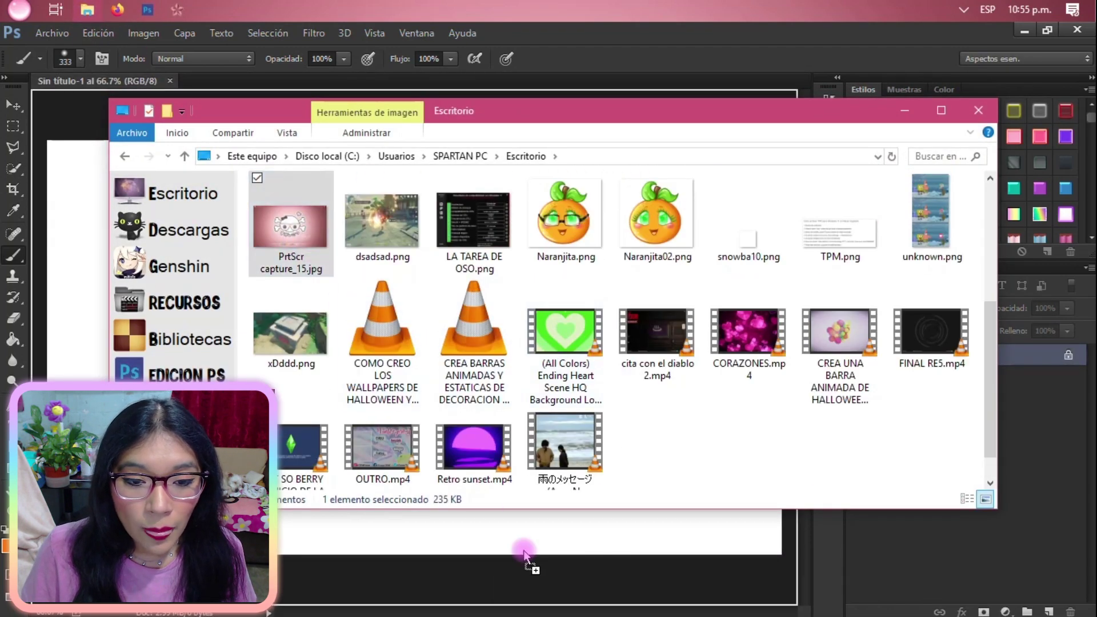
pyautogui.click(526, 563)
pyautogui.moveTo(577, 432); pyautogui.dragTo(567, 359)
pyautogui.press('Return')
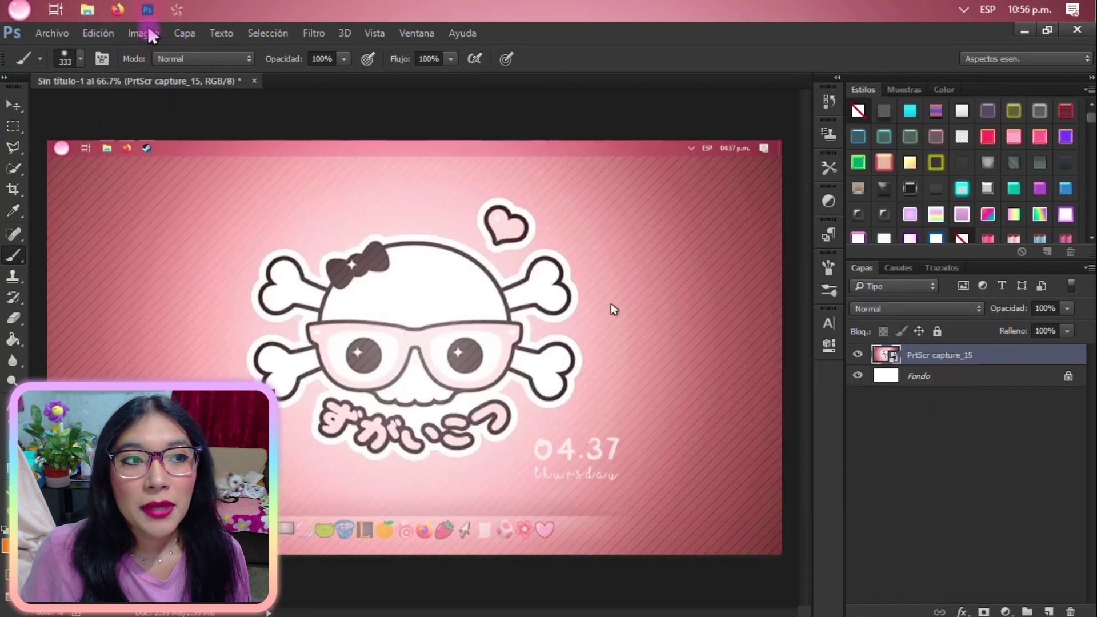
# Preview the animated pumpkin-and-candles GIF from the HALLOWEEN GIFS folder in File Explorer
pyautogui.click(86, 8)
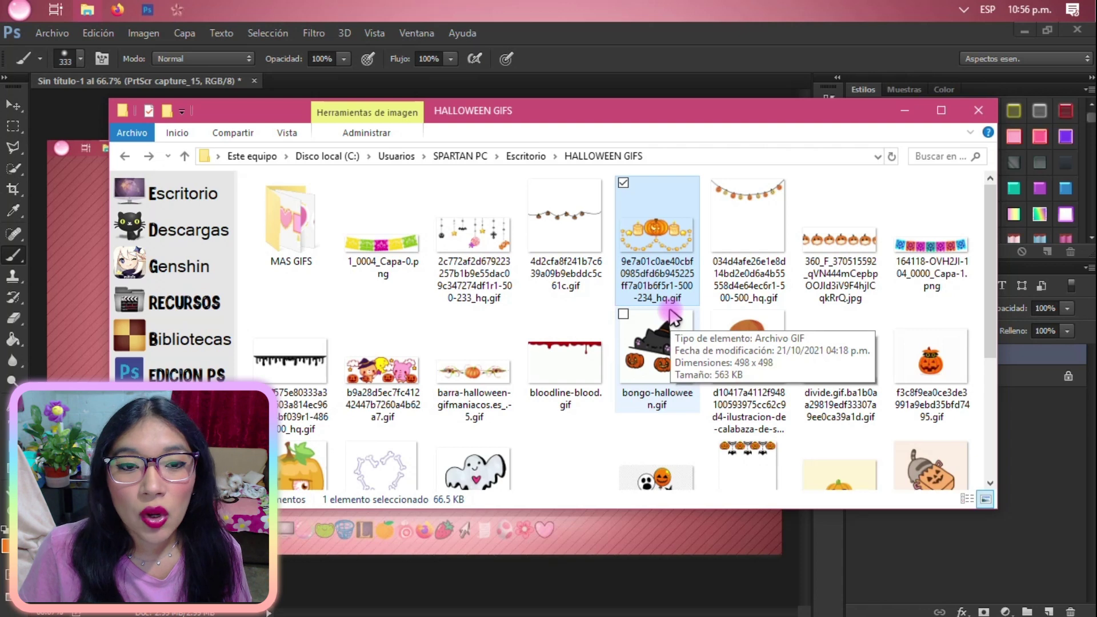
pyautogui.doubleClick(634, 264)
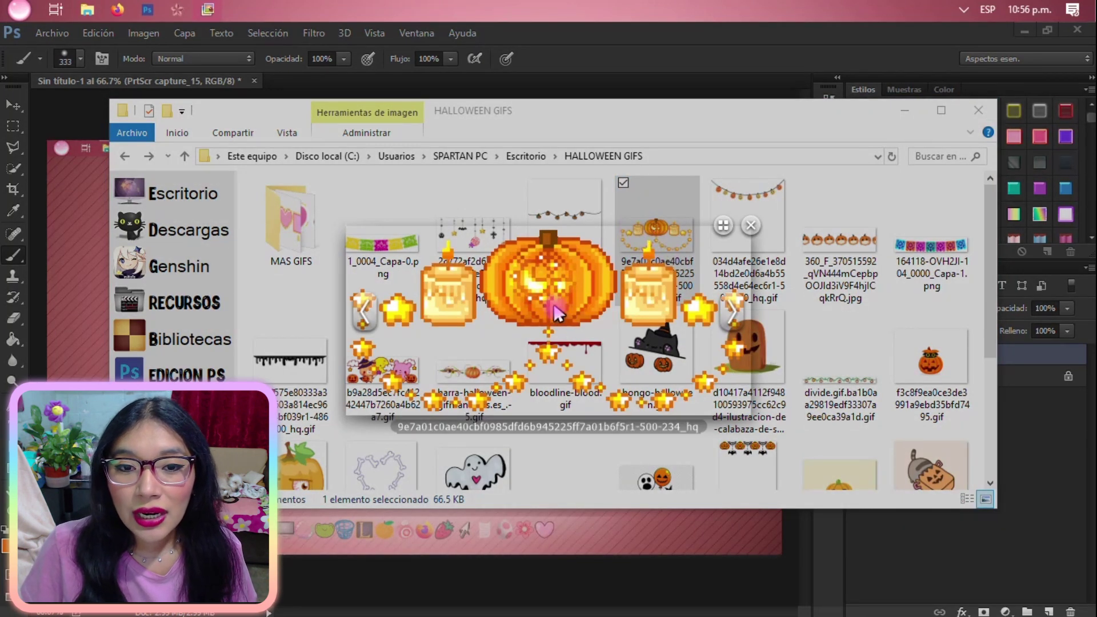
pyautogui.click(750, 227)
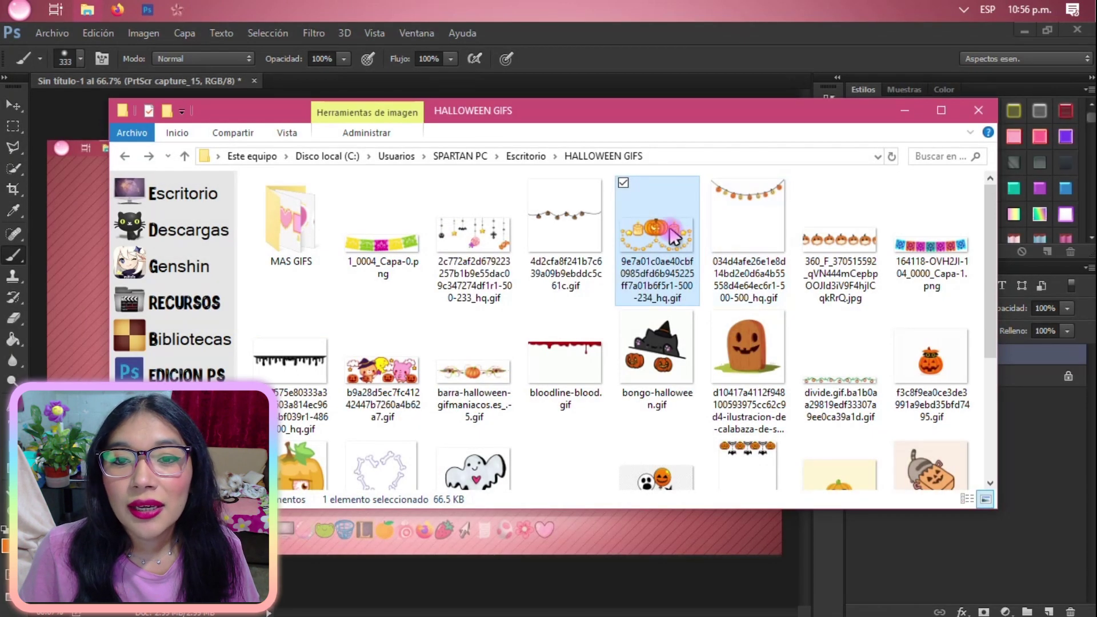
# Open the pumpkin-and-candles GIF as a separate Photoshop document, assigning the Adobe RGB (1998) working space
pyautogui.moveTo(660, 110); pyautogui.dragTo(653, 136)
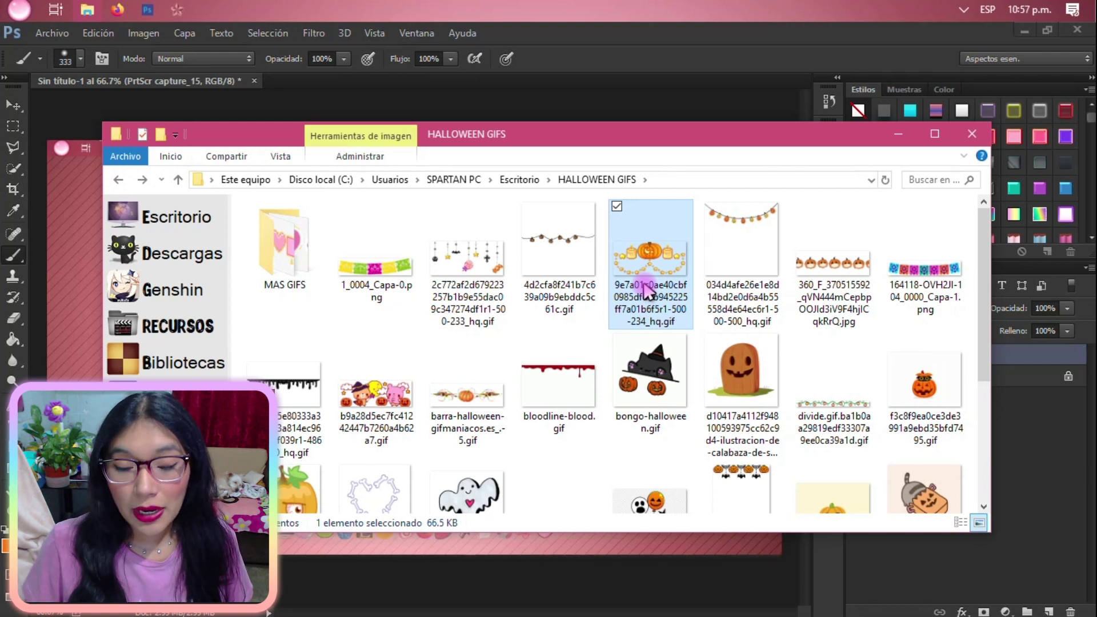
pyautogui.moveTo(647, 292); pyautogui.dragTo(463, 83)
pyautogui.press('space')
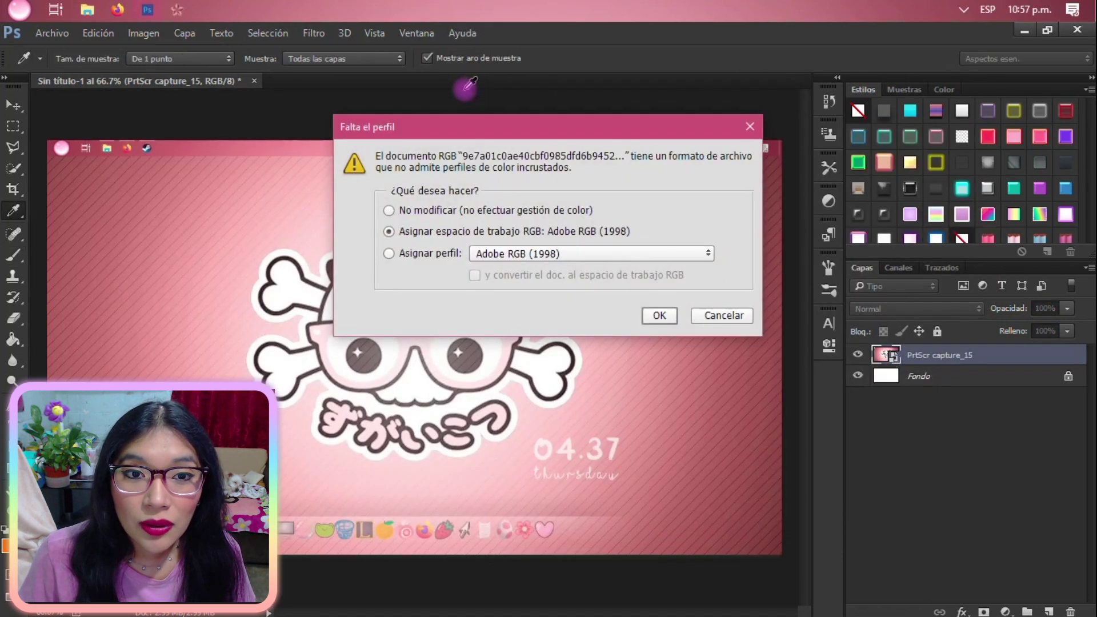
pyautogui.click(660, 315)
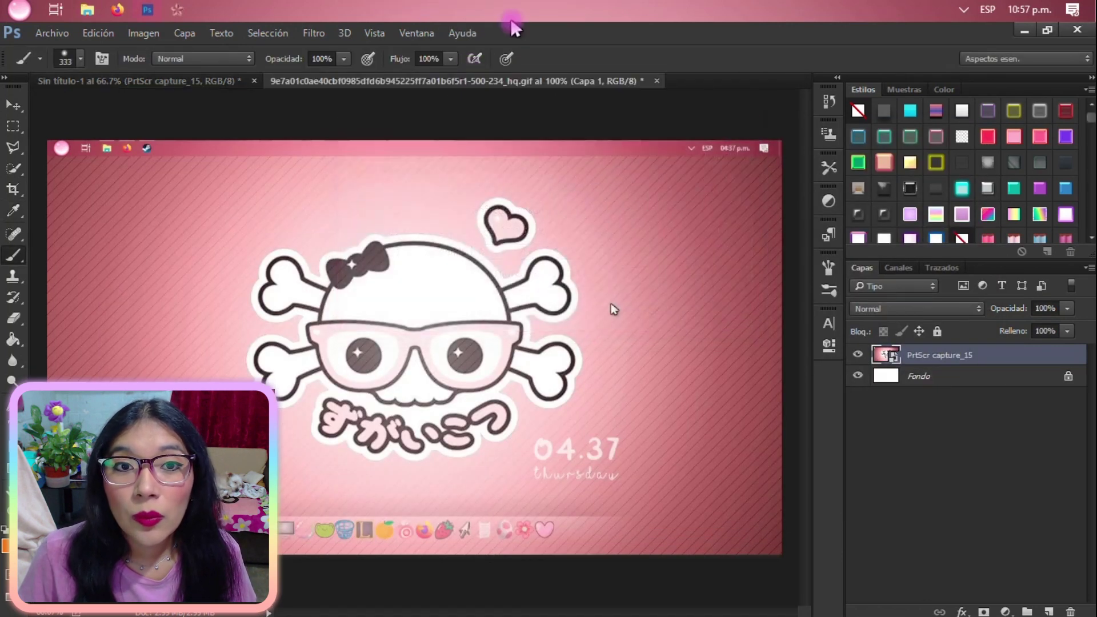
pyautogui.click(99, 80)
pyautogui.click(376, 81)
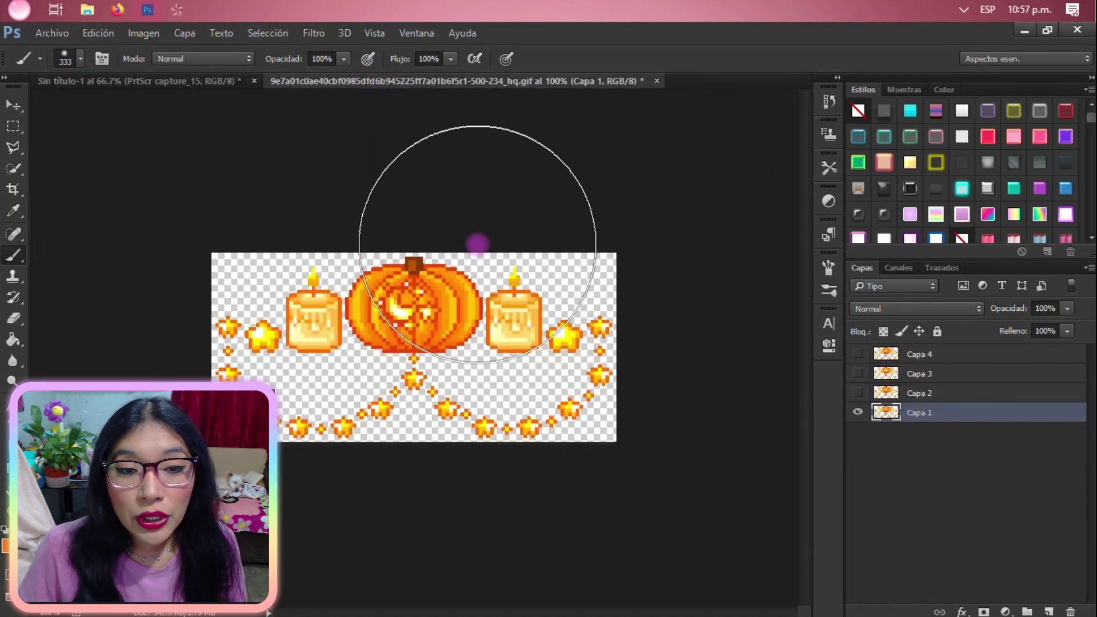
# Look through the GIF's frame layers from Capa 4 down to Capa 1
pyautogui.moveTo(380, 240); pyautogui.dragTo(429, 245)
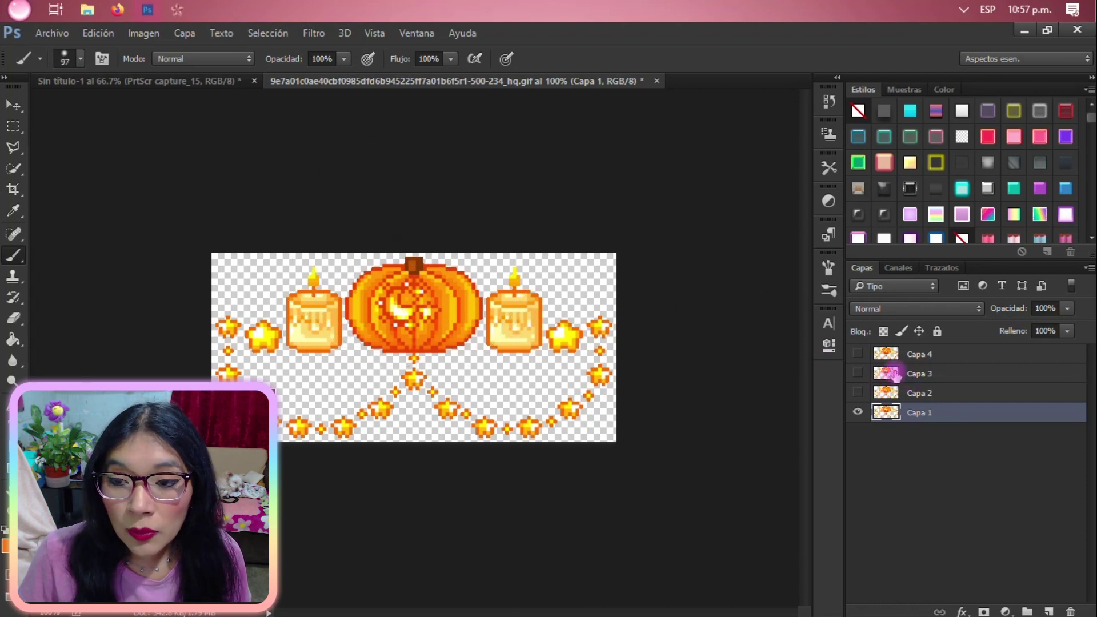
pyautogui.click(948, 359)
pyautogui.click(950, 395)
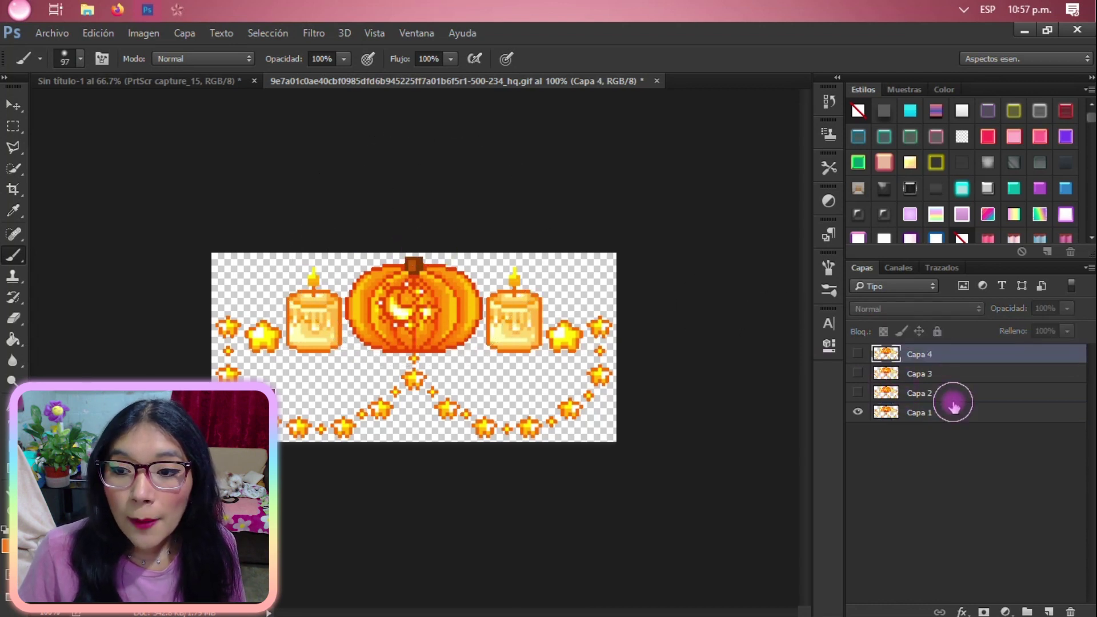
pyautogui.click(948, 411)
pyautogui.click(965, 359)
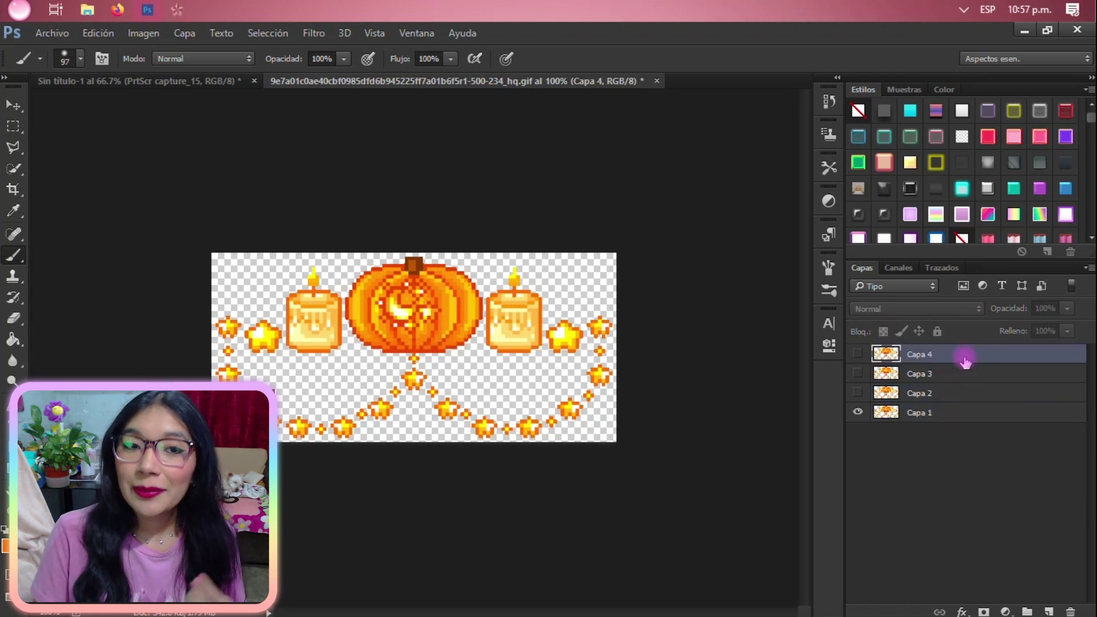
# Preview the animation frames by showing and hiding Capa 2 and Capa 3, leaving only Capa 1 visible
pyautogui.click(857, 392)
pyautogui.click(857, 372)
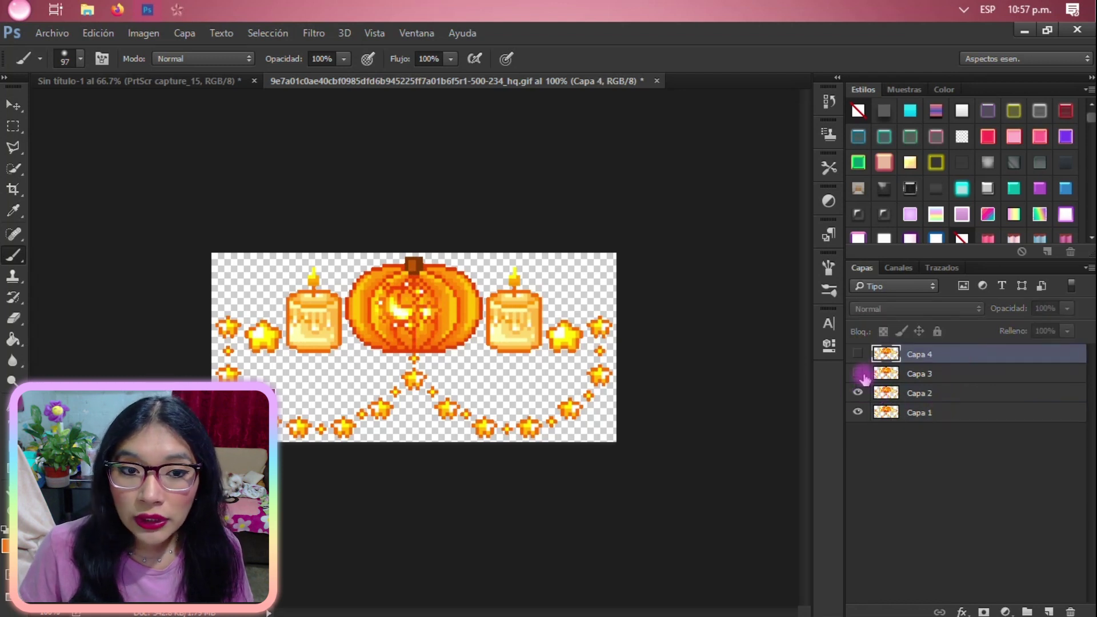
pyautogui.click(858, 373)
pyautogui.click(863, 393)
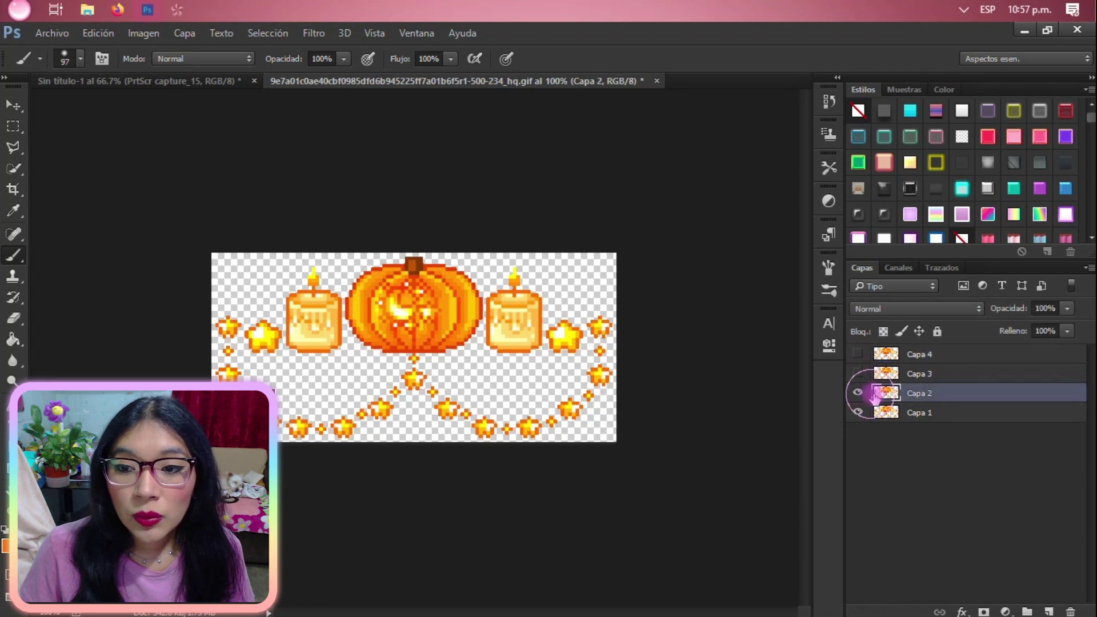
pyautogui.click(858, 393)
pyautogui.click(905, 412)
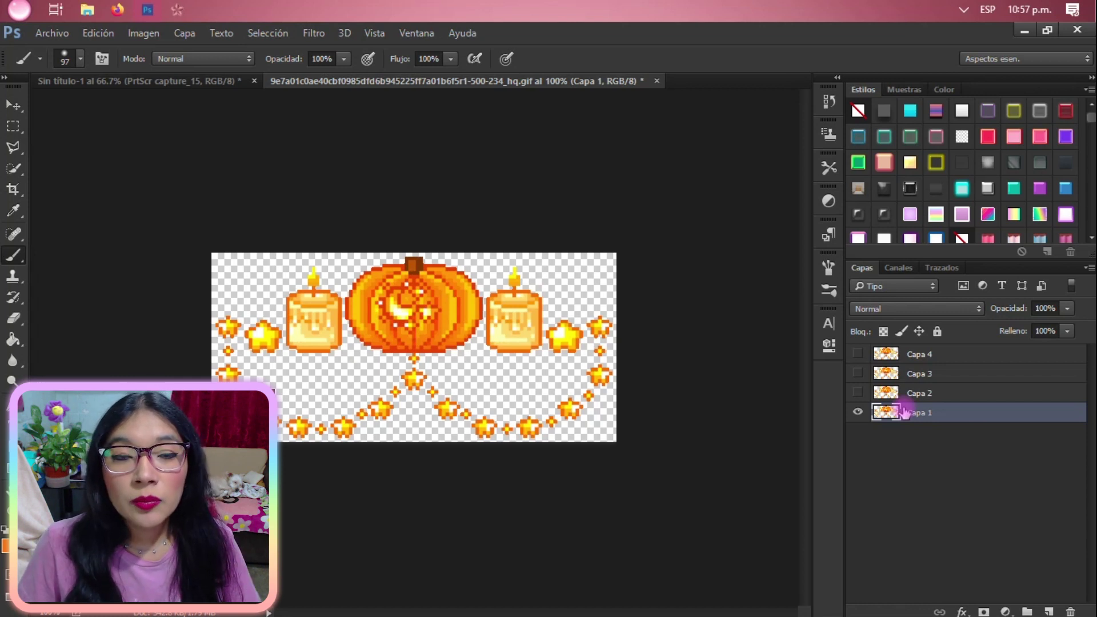
pyautogui.click(857, 393)
pyautogui.click(855, 393)
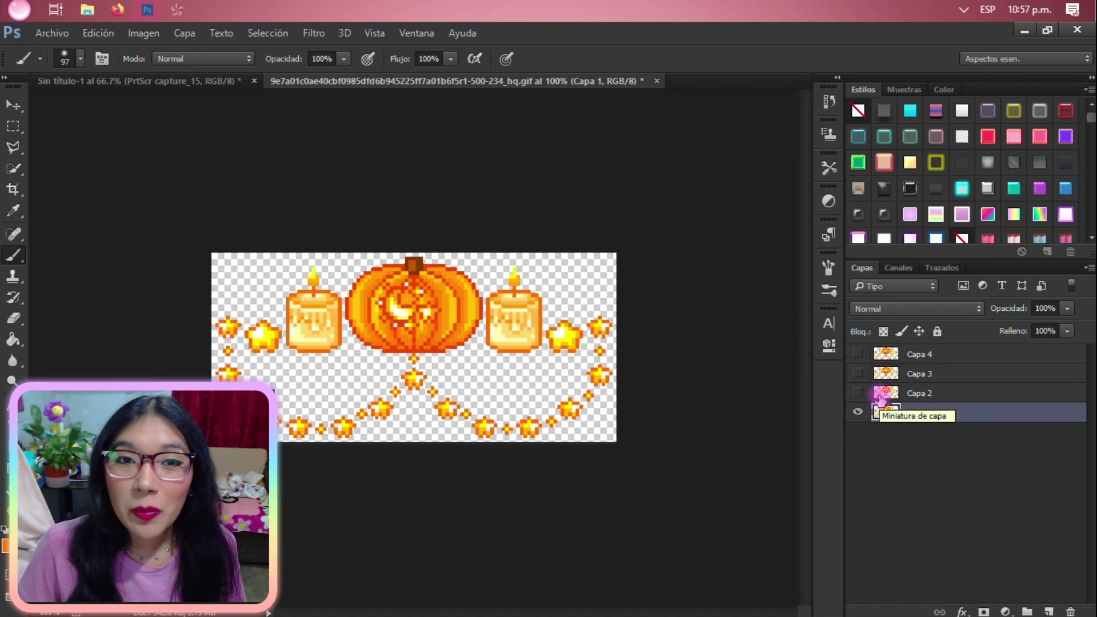
# Group the layers Capa 1 through Capa 4 of the GIF
pyautogui.keyDown('ctrl'); pyautogui.click(908, 354); pyautogui.keyUp('ctrl')
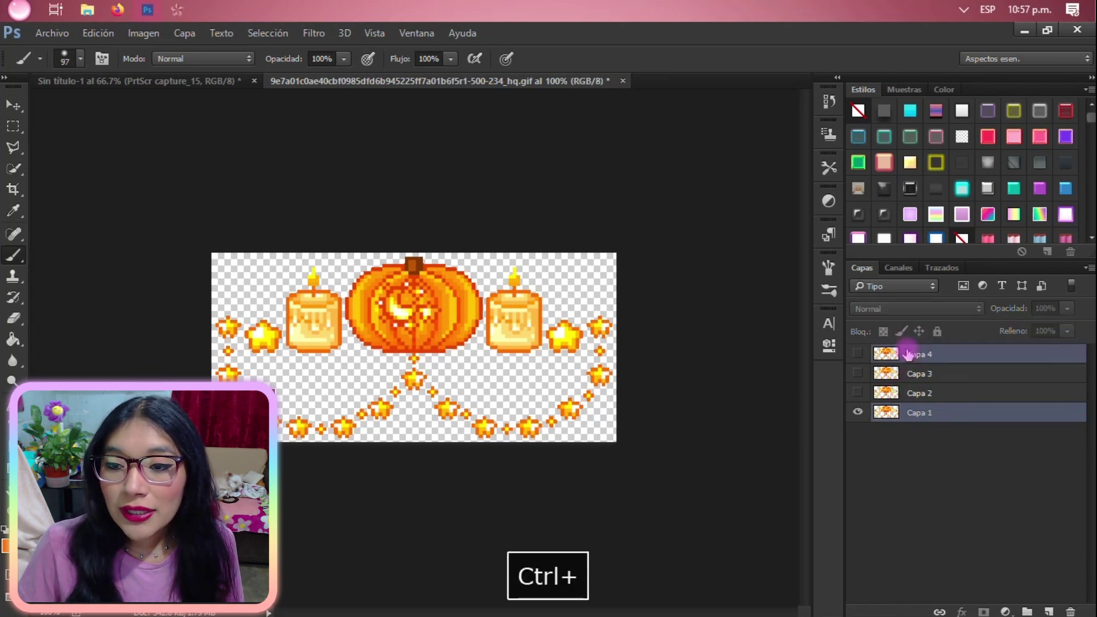
pyautogui.click(959, 412)
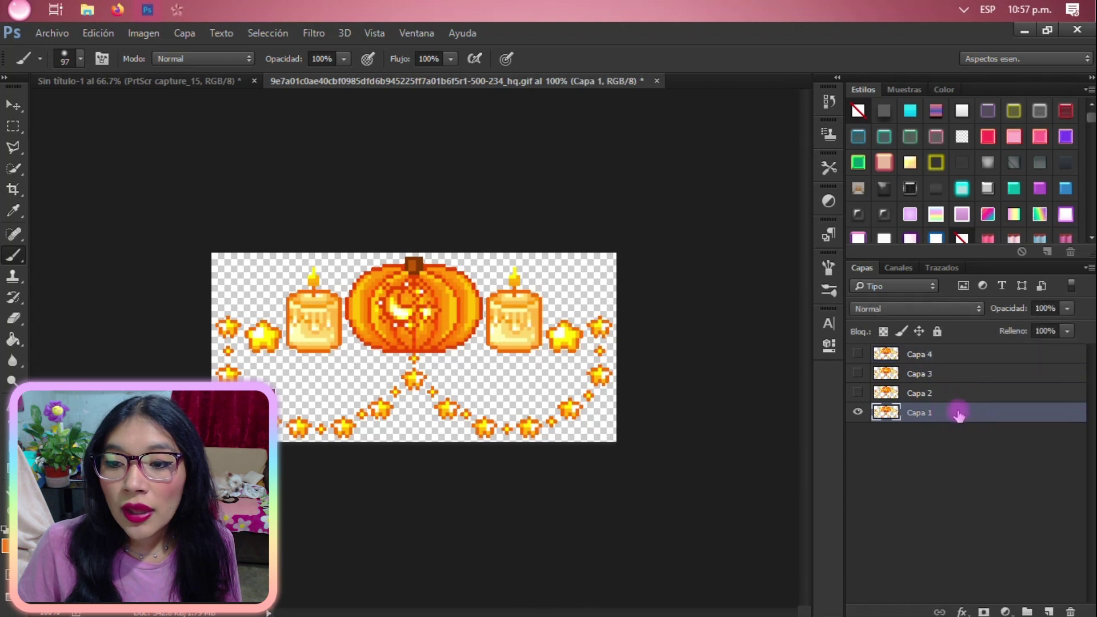
pyautogui.keyDown('shift'); pyautogui.click(948, 354); pyautogui.keyUp('shift')
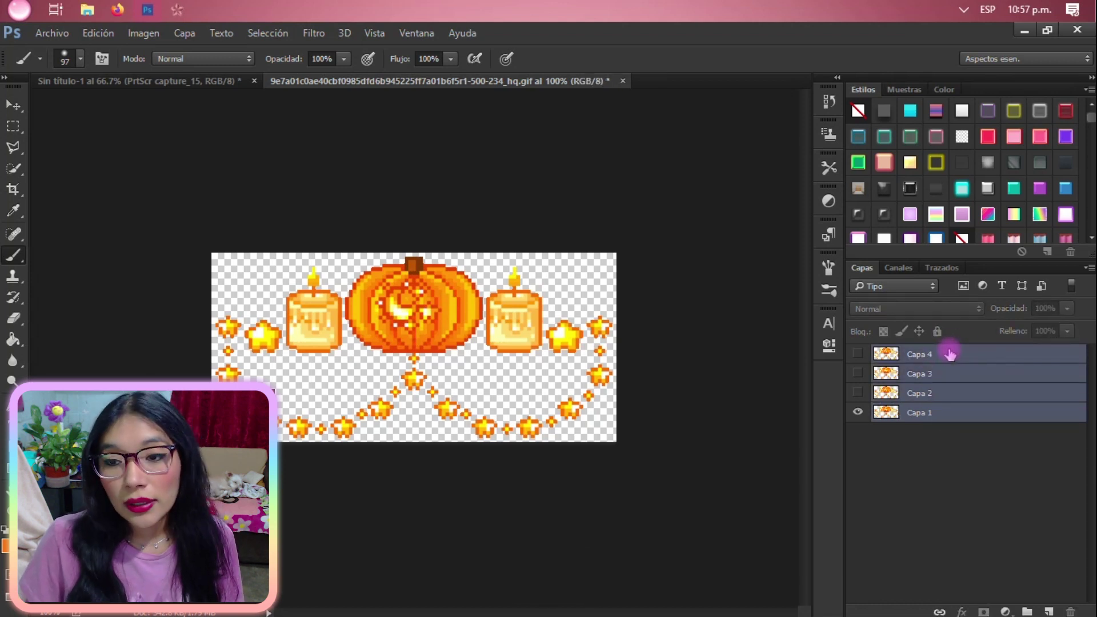
pyautogui.hotkey('ctrl', 'g')
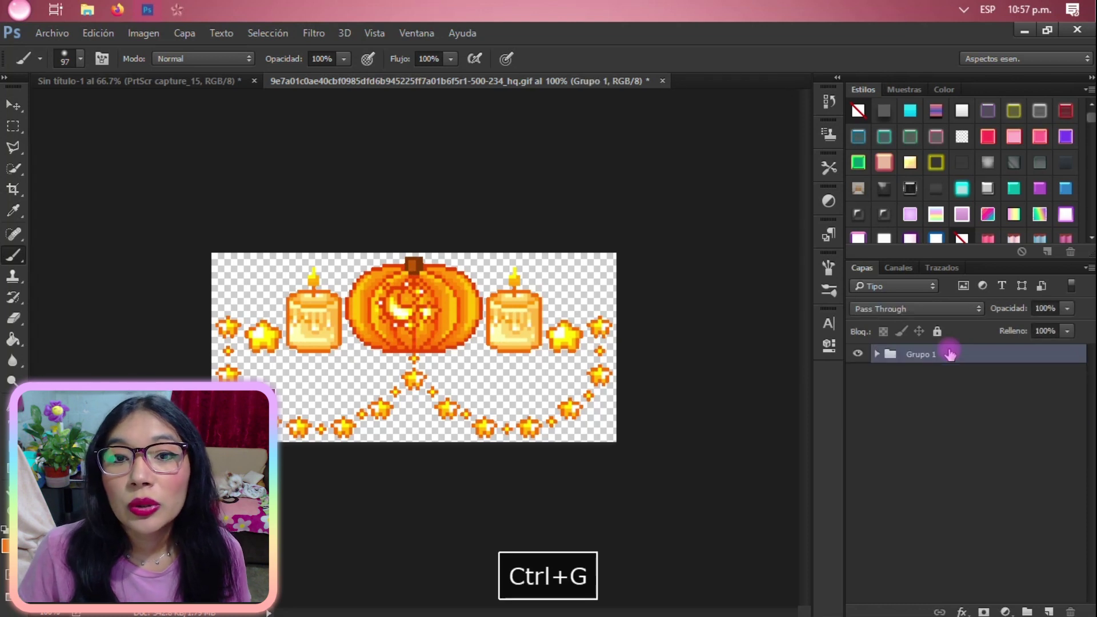
# Rename the new layer group as CALABAZA
pyautogui.doubleClick(920, 354)
pyautogui.write('a')
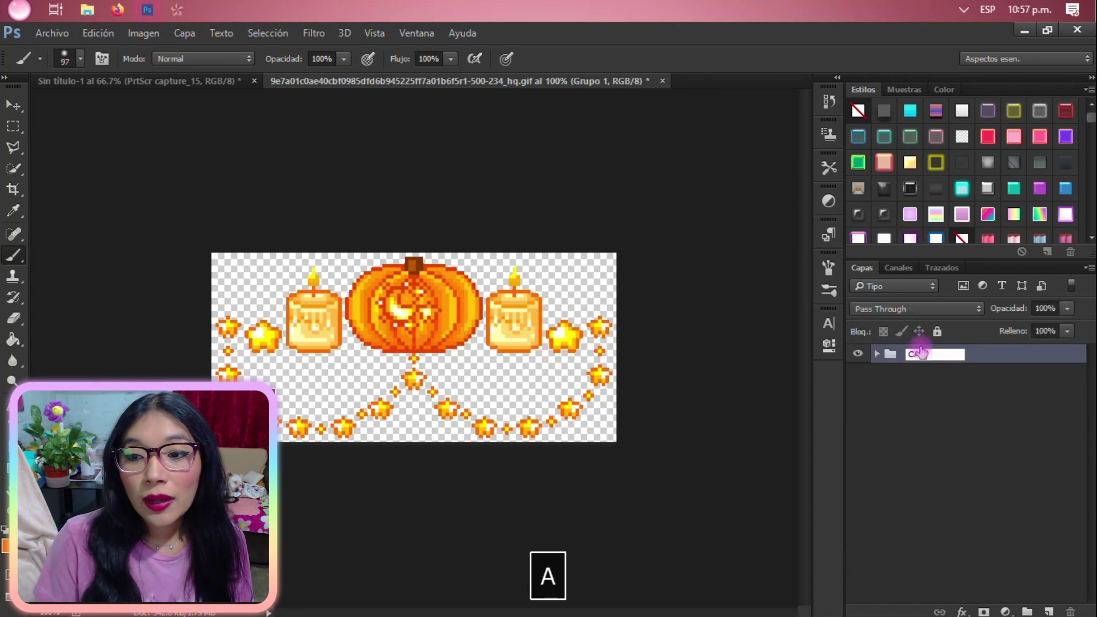
pyautogui.press('BackSpace')
pyautogui.write('CaLABAZA')
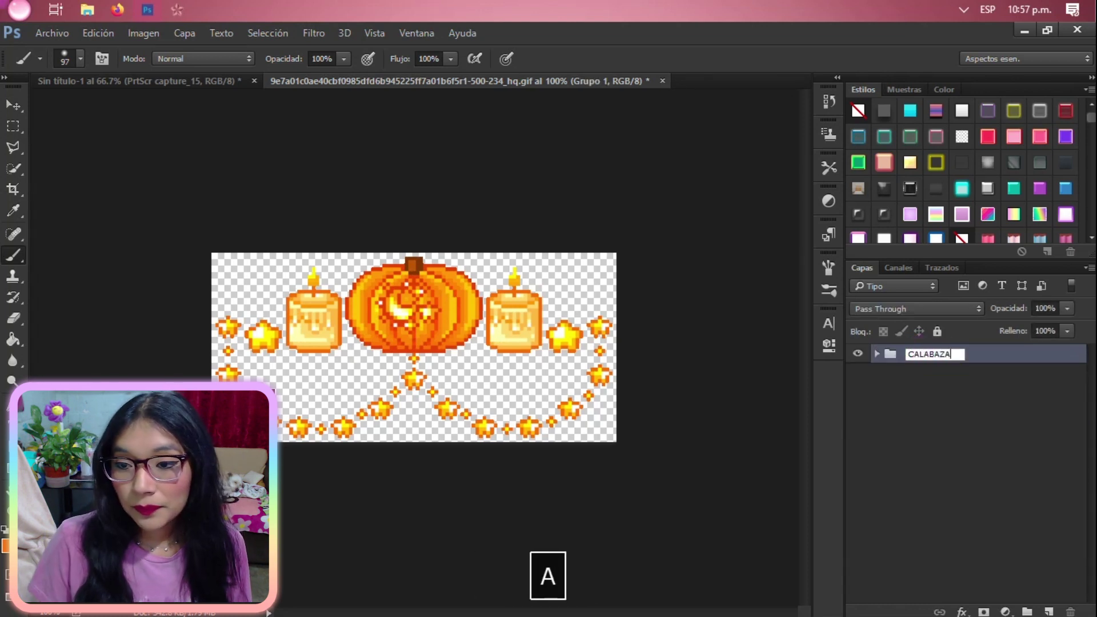
pyautogui.press('Return')
# Duplicate the CALABAZA group into the Sin título-1 document under the name CALABAZA, and close the GIF document
pyautogui.rightClick(914, 354)
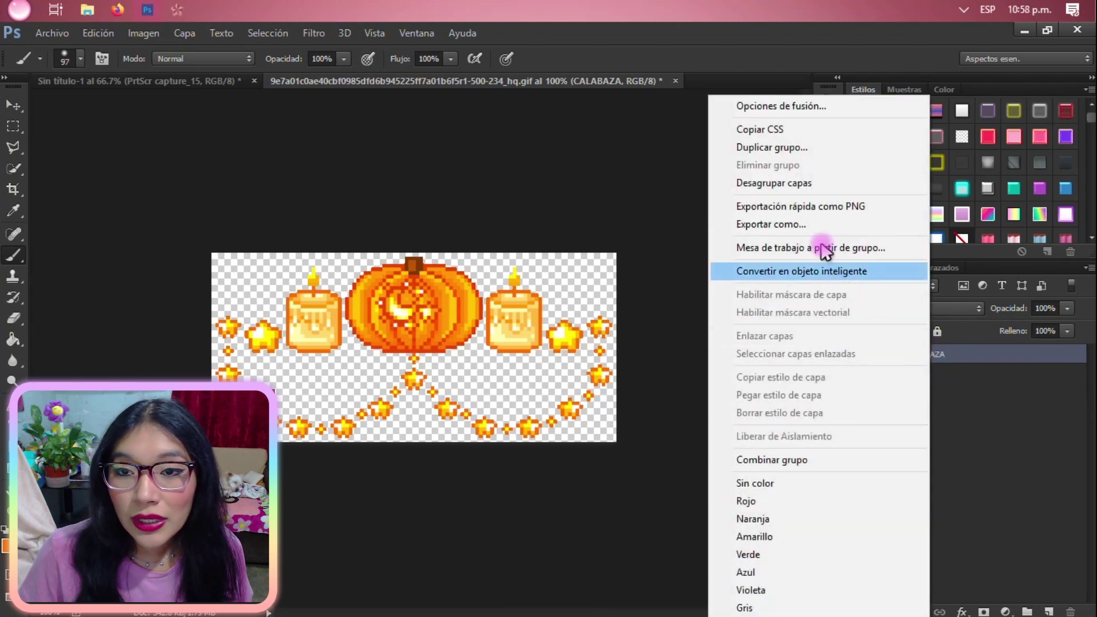
pyautogui.click(776, 147)
pyautogui.click(498, 247)
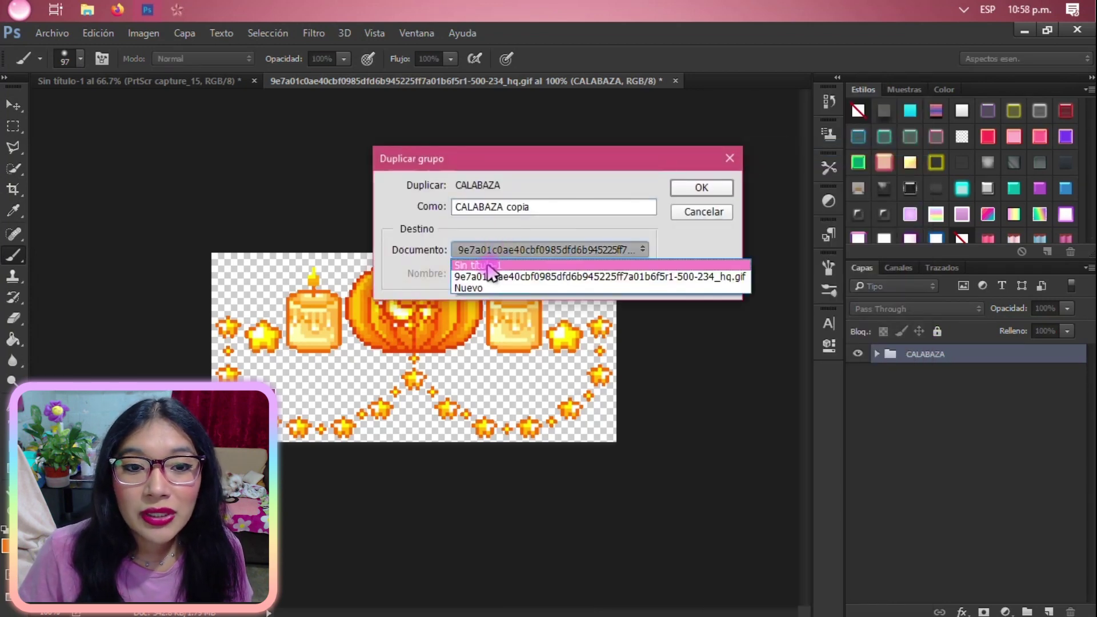
pyautogui.click(484, 264)
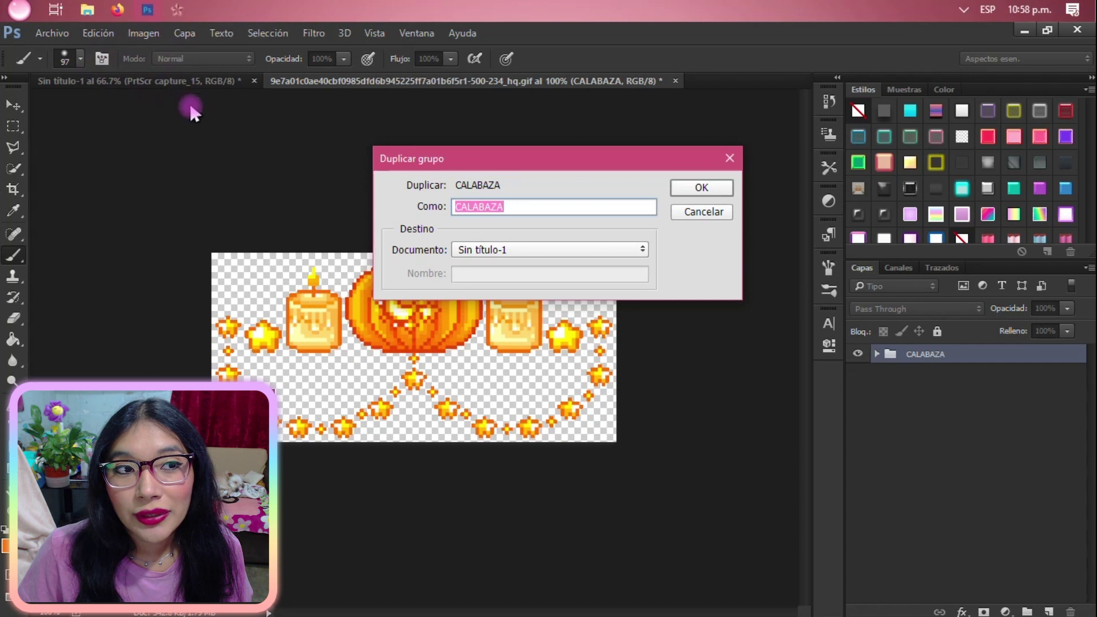
pyautogui.click(721, 188)
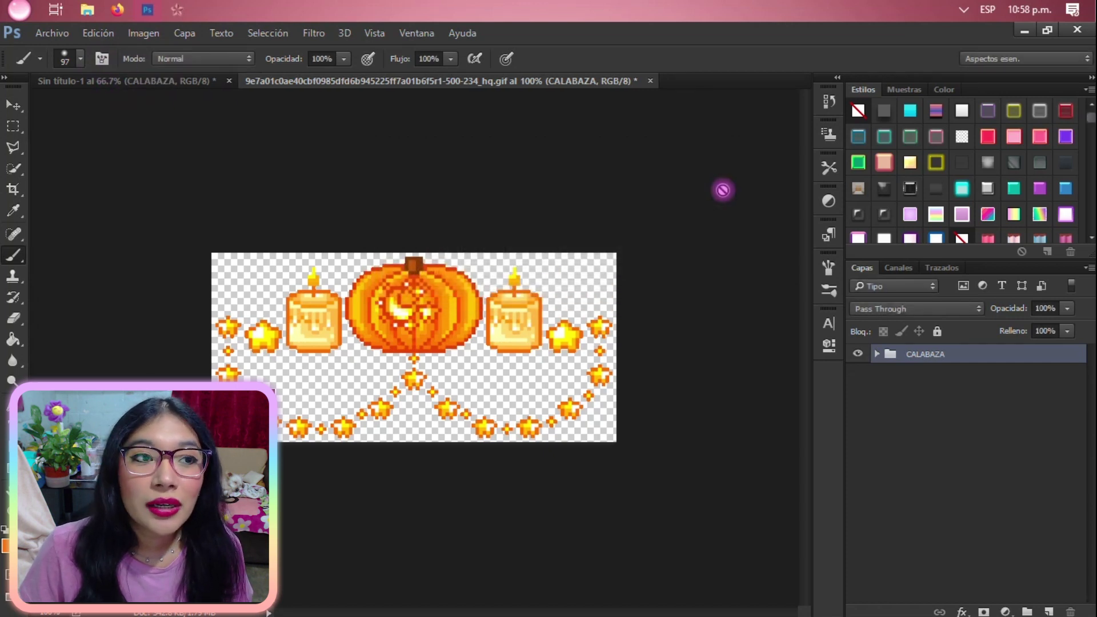
pyautogui.click(650, 81)
pyautogui.click(575, 262)
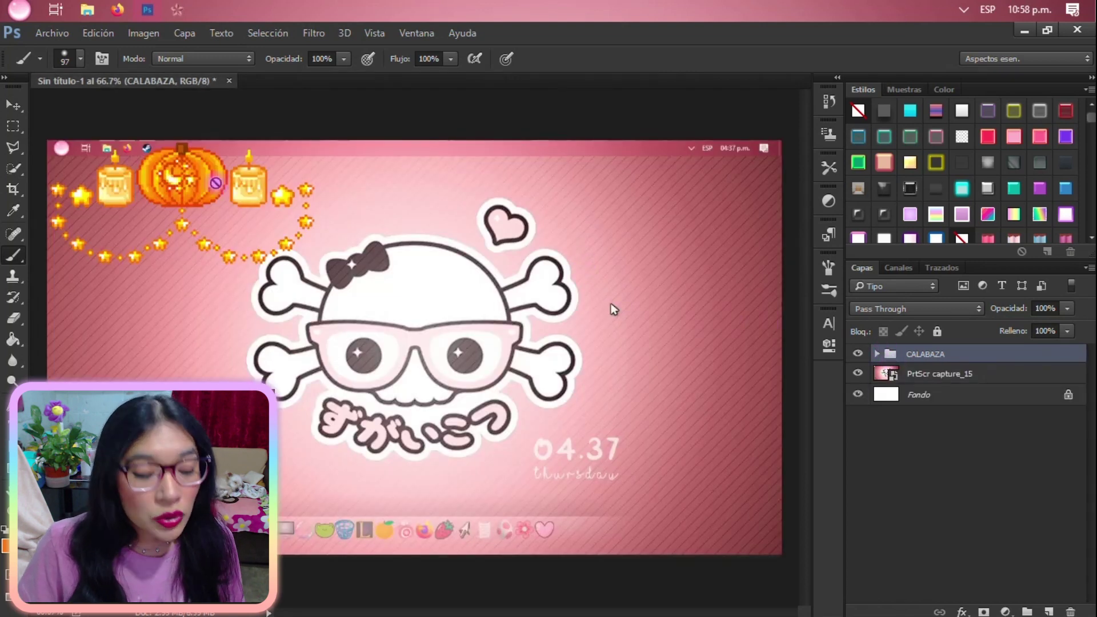
# Delete the Fondo background layer, keeping the CALABAZA group and the PrtScr capture_15 screenshot visible
pyautogui.hotkey('ctrl', 't')
pyautogui.press('Return')
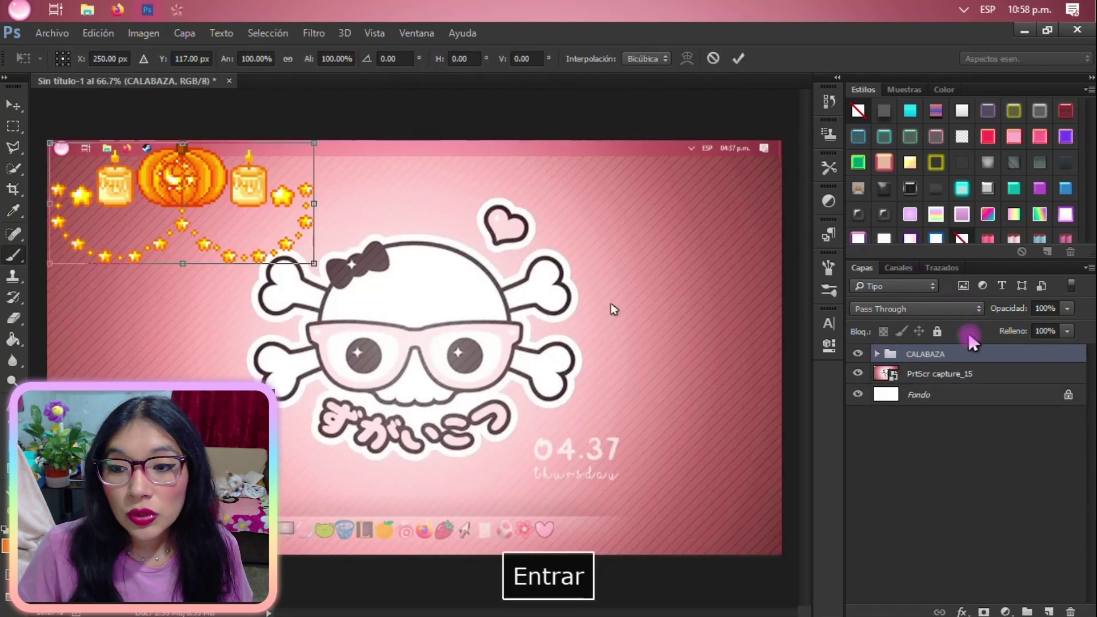
pyautogui.click(857, 354)
pyautogui.click(857, 354)
pyautogui.click(1043, 395)
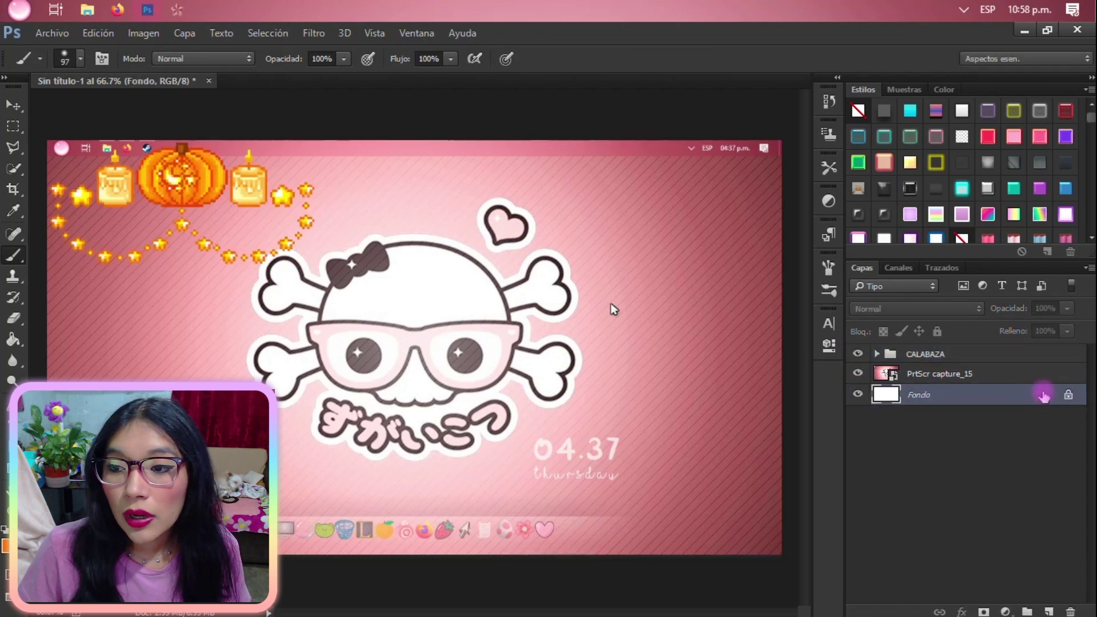
pyautogui.click(1066, 395)
pyautogui.press('Delete')
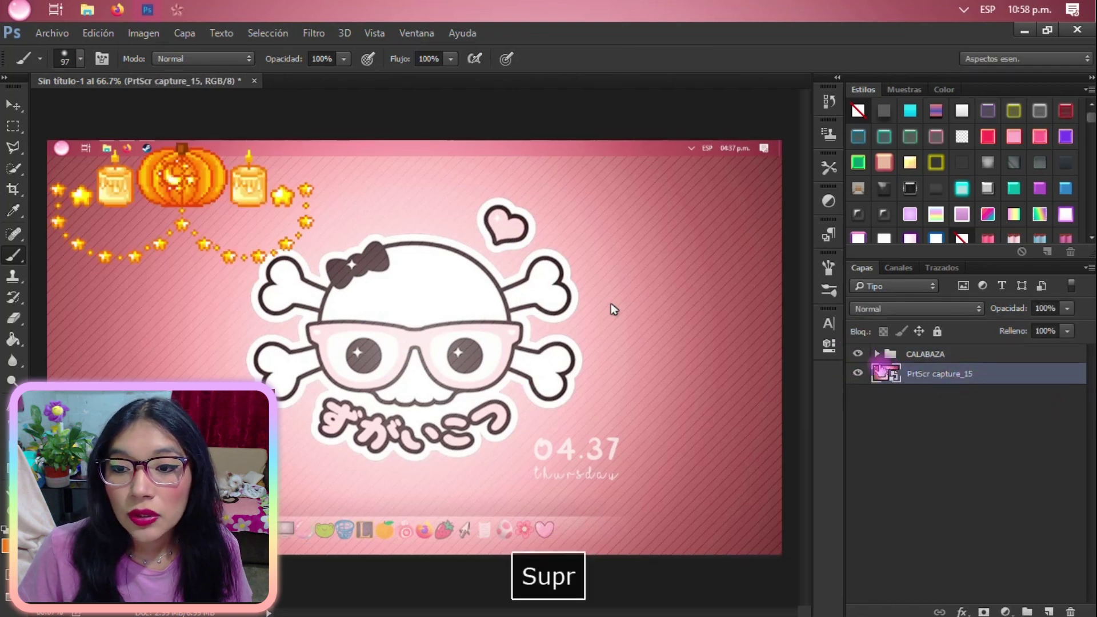
pyautogui.click(858, 374)
pyautogui.click(858, 374)
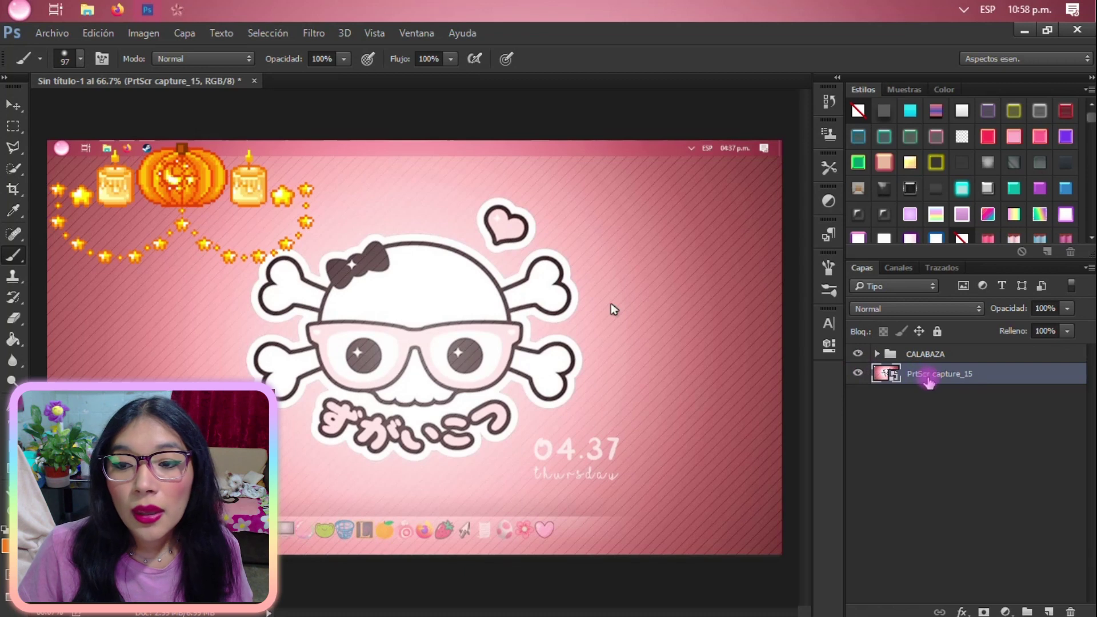
# Scale the CALABAZA group to about 31% and place it just below the screenshot's taskbar, flush with the left edge
pyautogui.click(907, 355)
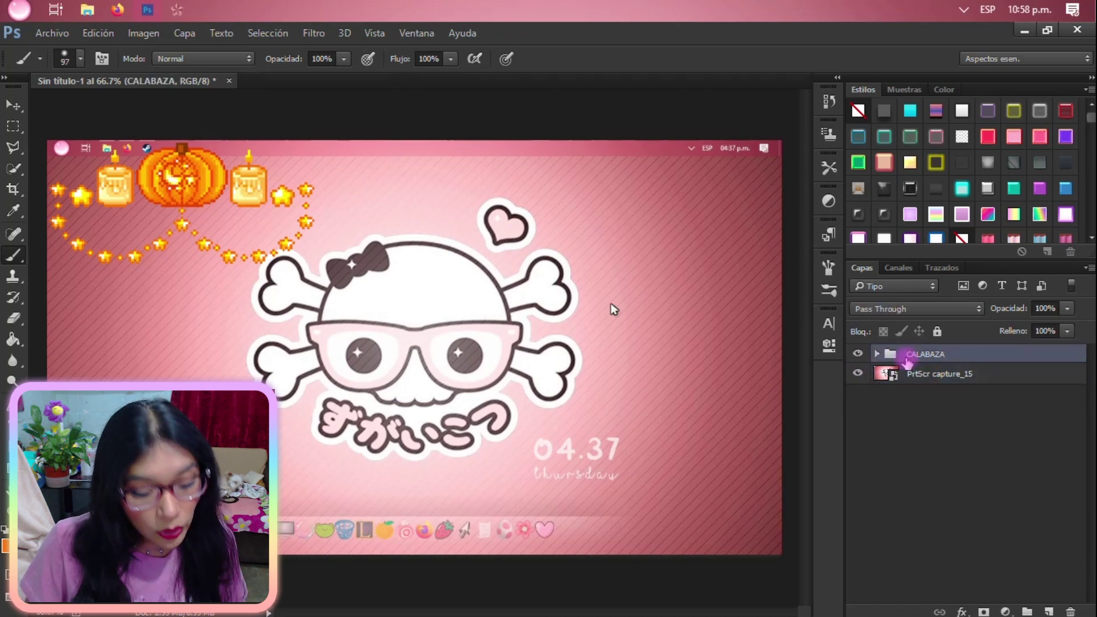
pyautogui.hotkey('ctrl', 't')
pyautogui.moveTo(314, 263); pyautogui.dragTo(133, 185)
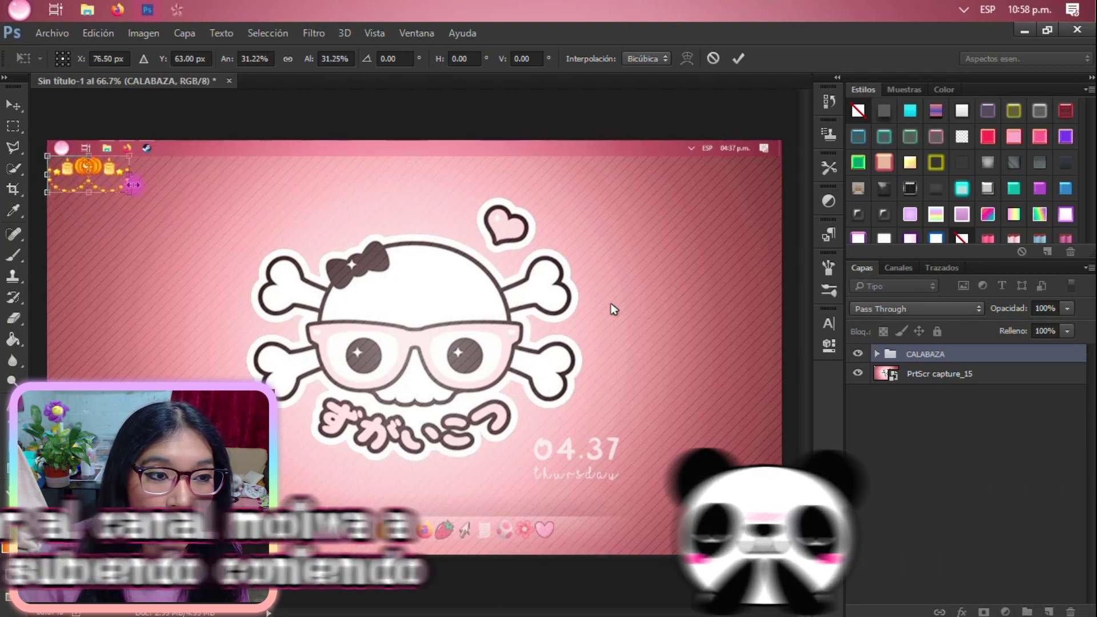
pyautogui.press('Return')
pyautogui.press('b')
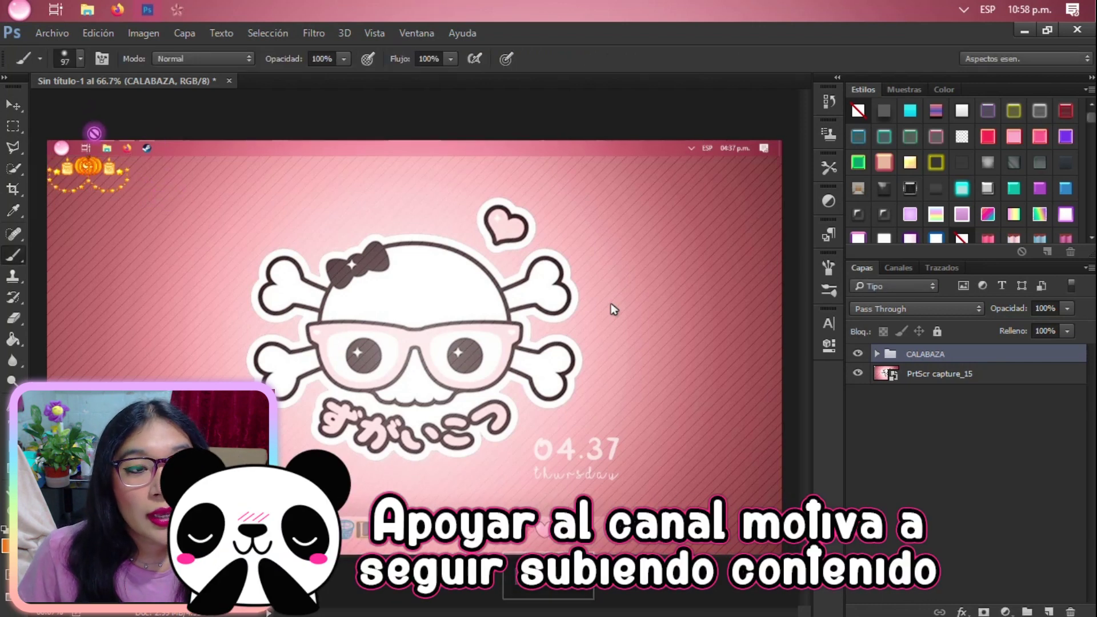
# Place a horizontal guide along the lower edge of the screenshot's taskbar, showing the rulers only while placing it
pyautogui.scroll(3, 94, 133)
pyautogui.moveTo(151, 277); pyautogui.dragTo(394, 263)
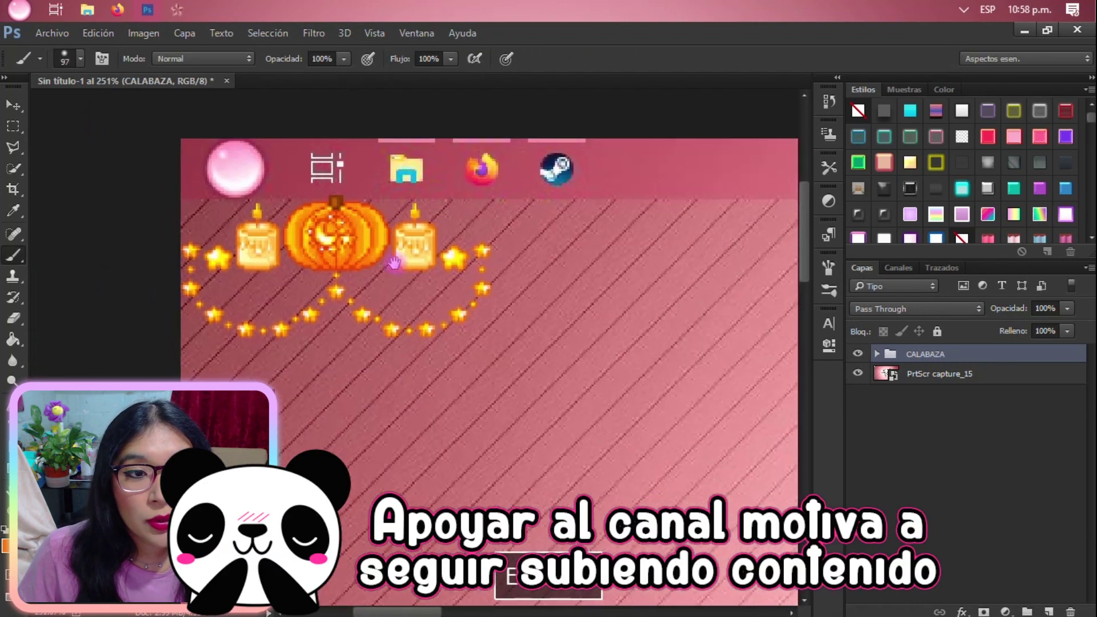
pyautogui.hotkey('ctrl', 'r')
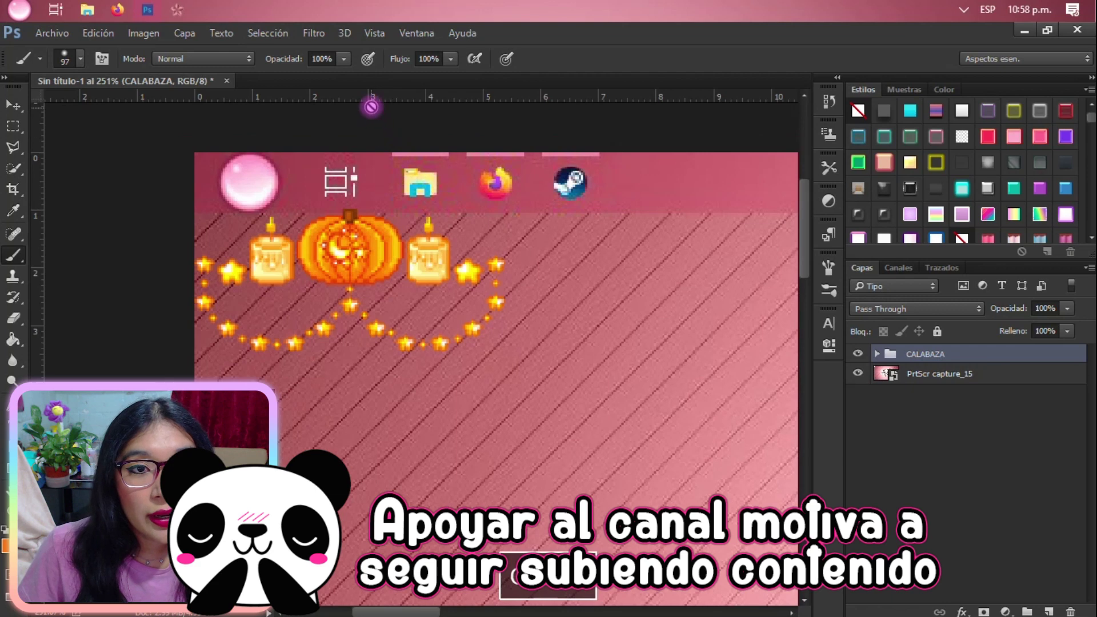
pyautogui.moveTo(371, 93); pyautogui.dragTo(582, 213)
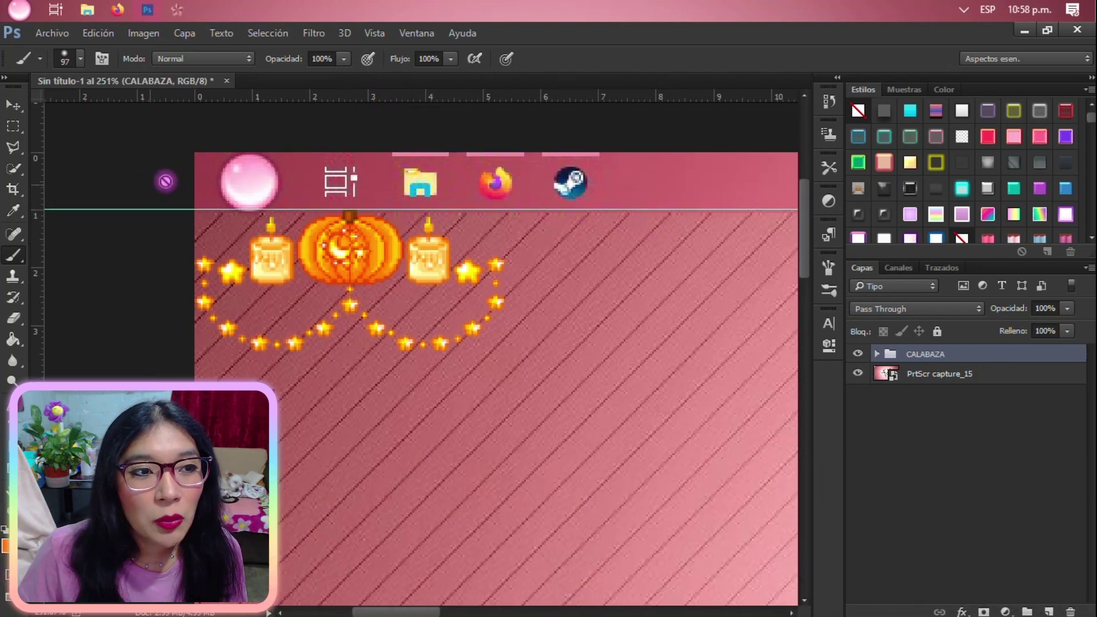
pyautogui.hotkey('ctrl', 'r')
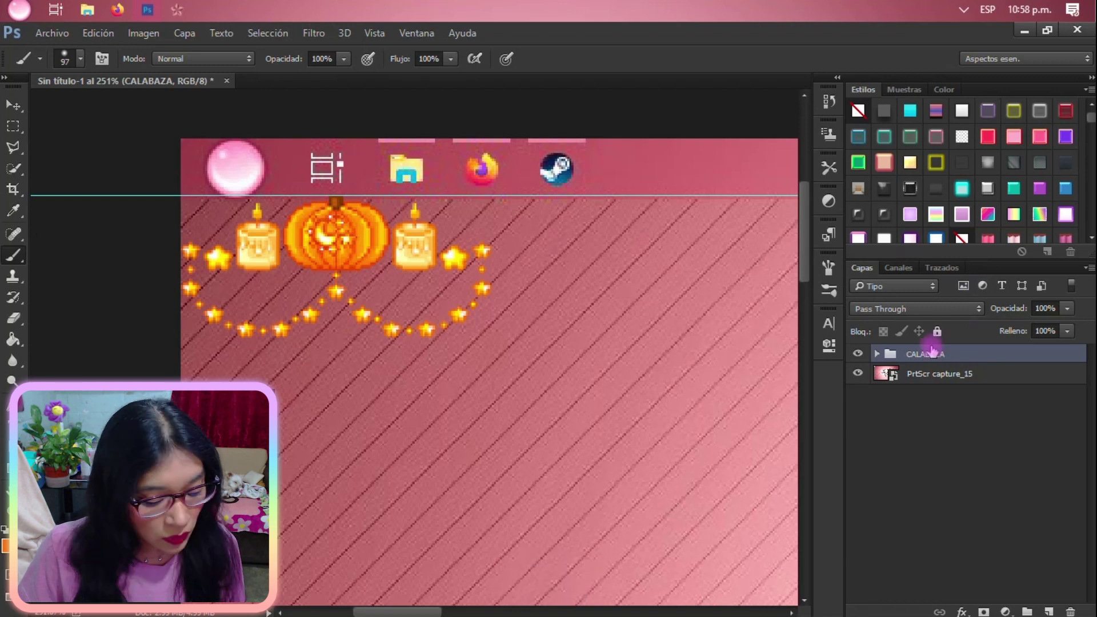
# Scale the CALABAZA group to about 57% and again to about 95%, keeping it against the guide and the left edge
pyautogui.hotkey('ctrl', 't')
pyautogui.moveTo(346, 264); pyautogui.dragTo(374, 279)
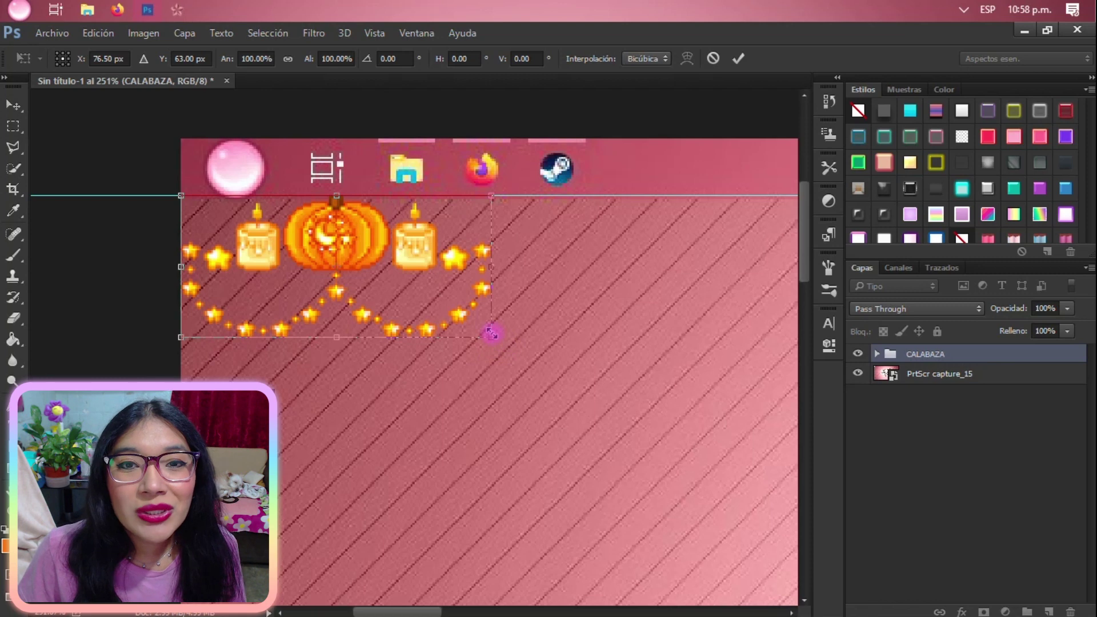
pyautogui.moveTo(491, 334); pyautogui.dragTo(362, 270)
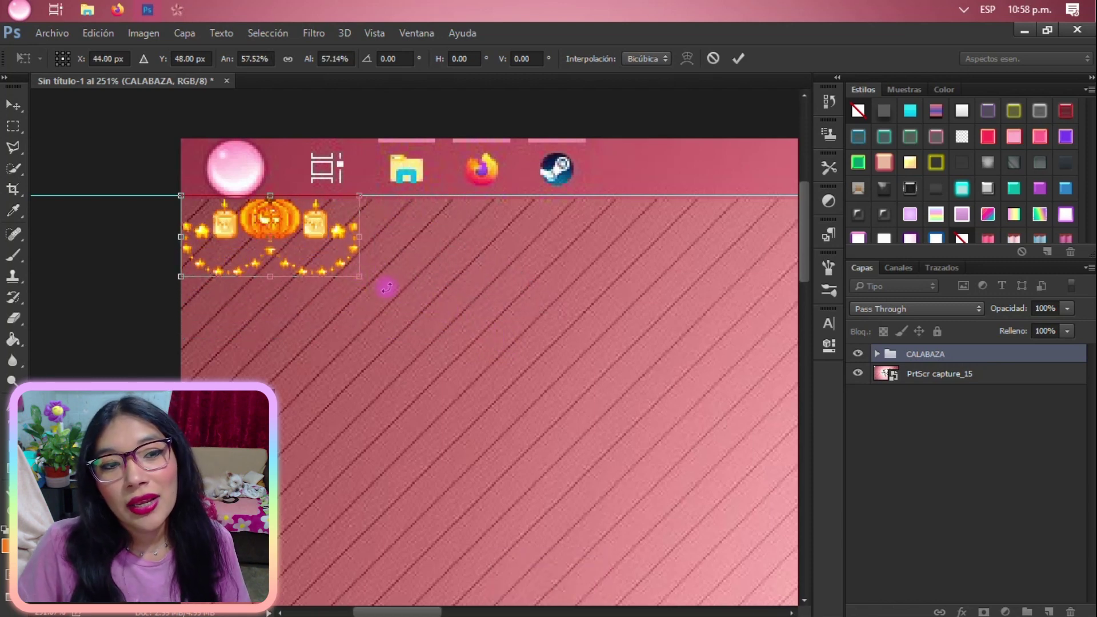
pyautogui.press('Return')
pyautogui.hotkey('ctrl', 't')
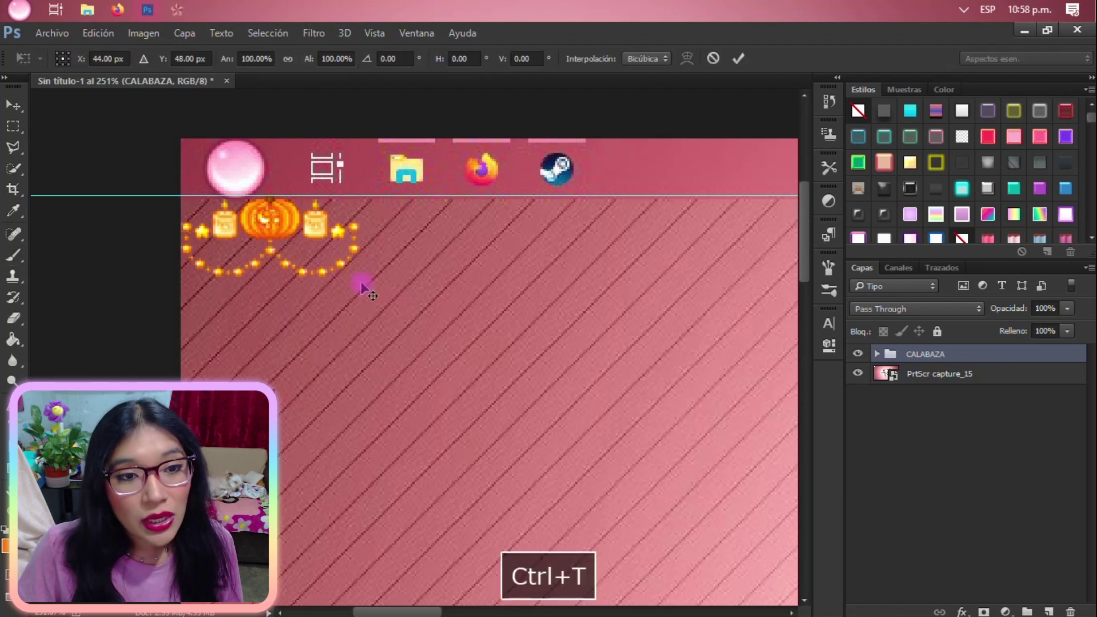
pyautogui.moveTo(359, 276); pyautogui.dragTo(350, 272)
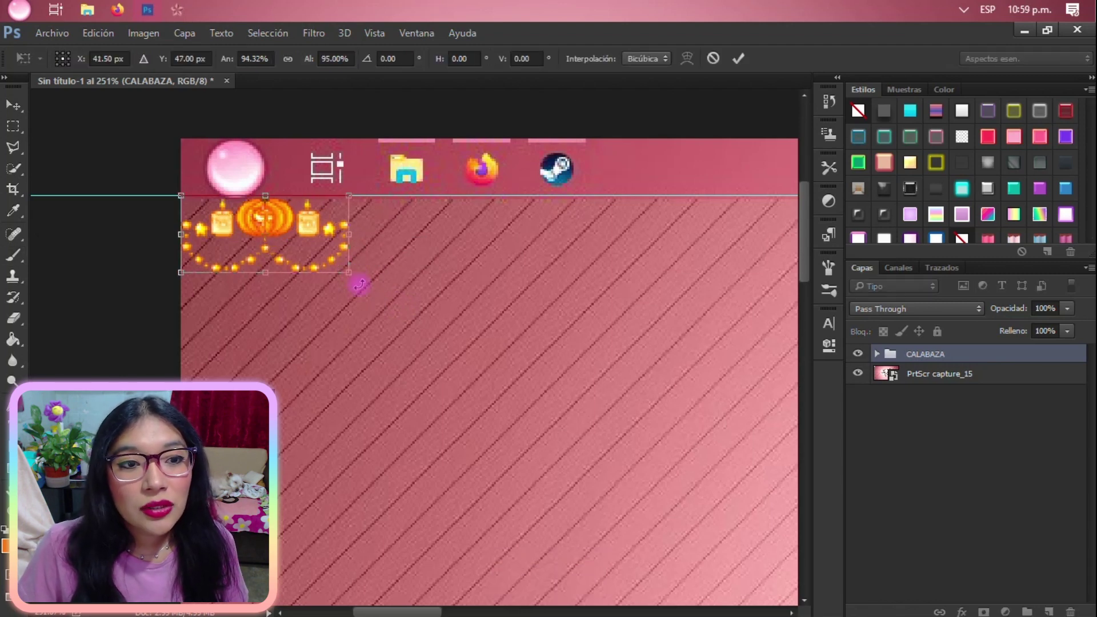
pyautogui.press('Return')
# Duplicate the CALABAZA group three times and line the copies up side by side along the guide
pyautogui.hscroll(2, 365, 271)
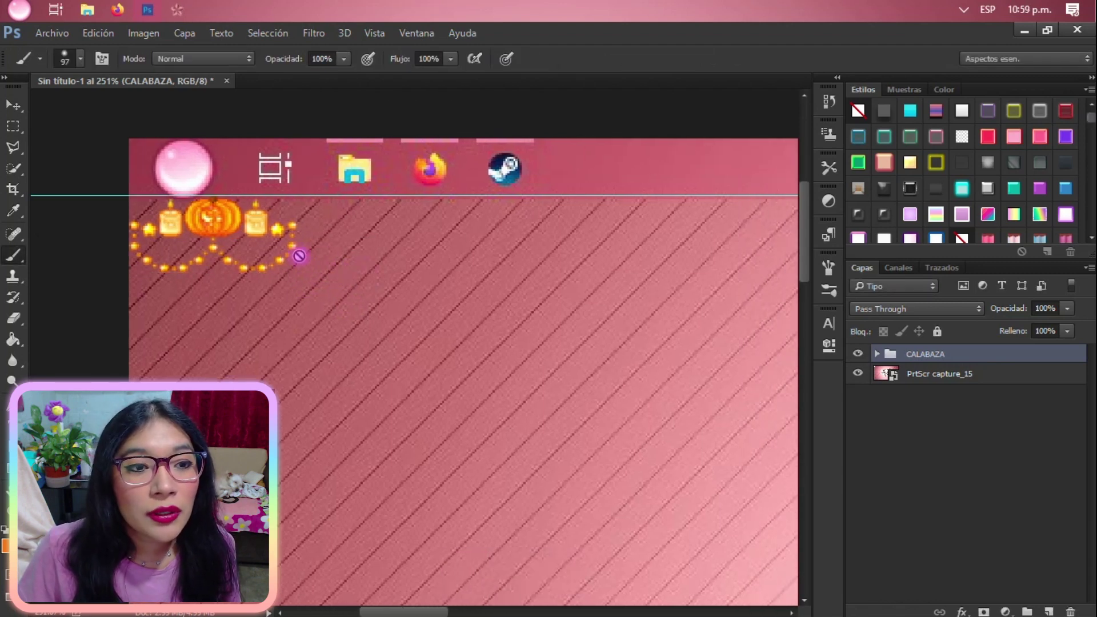
pyautogui.scroll(-3, 298, 256)
pyautogui.scroll(2, 407, 288)
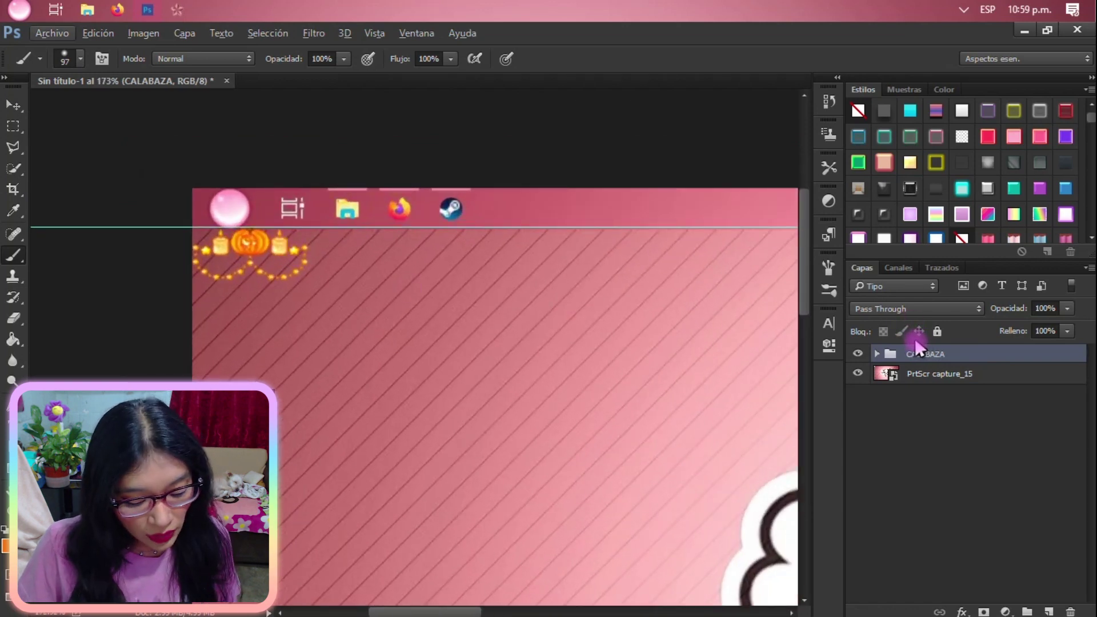
pyautogui.hotkey('ctrl', 'j')
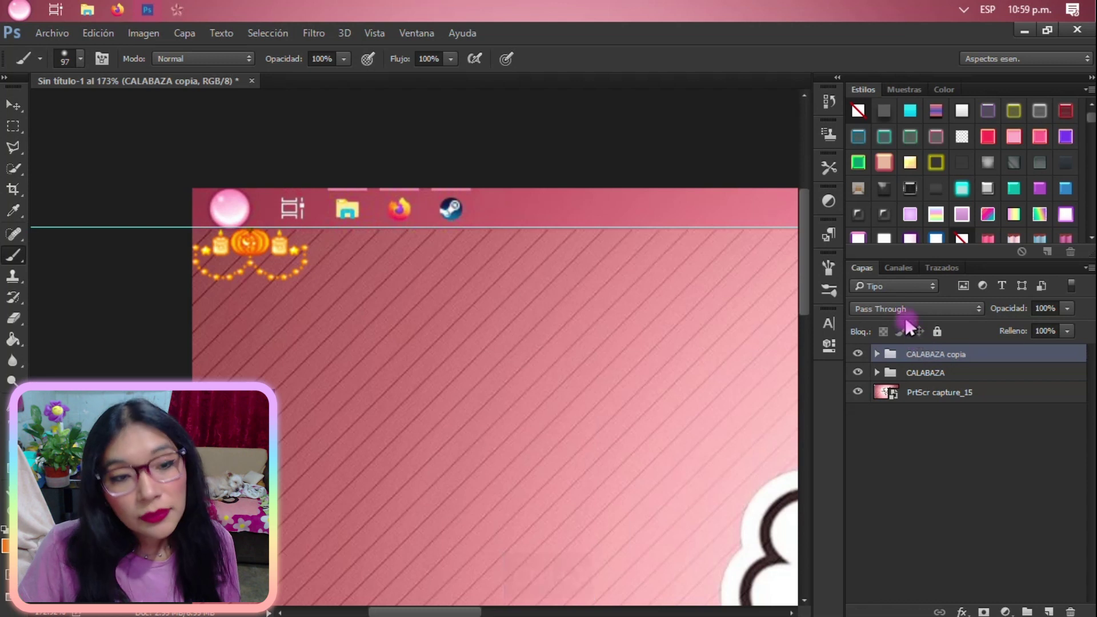
pyautogui.press('v')
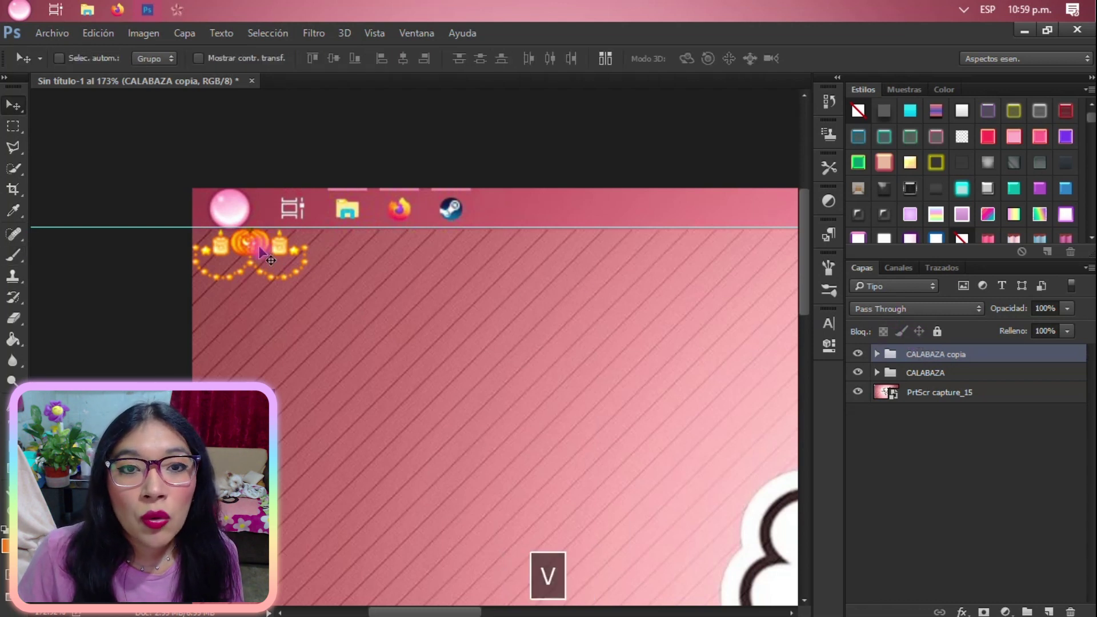
pyautogui.moveTo(260, 252); pyautogui.dragTo(618, 249)
pyautogui.hotkey('ctrl', 'j')
pyautogui.hotkey('ctrl', 'j')
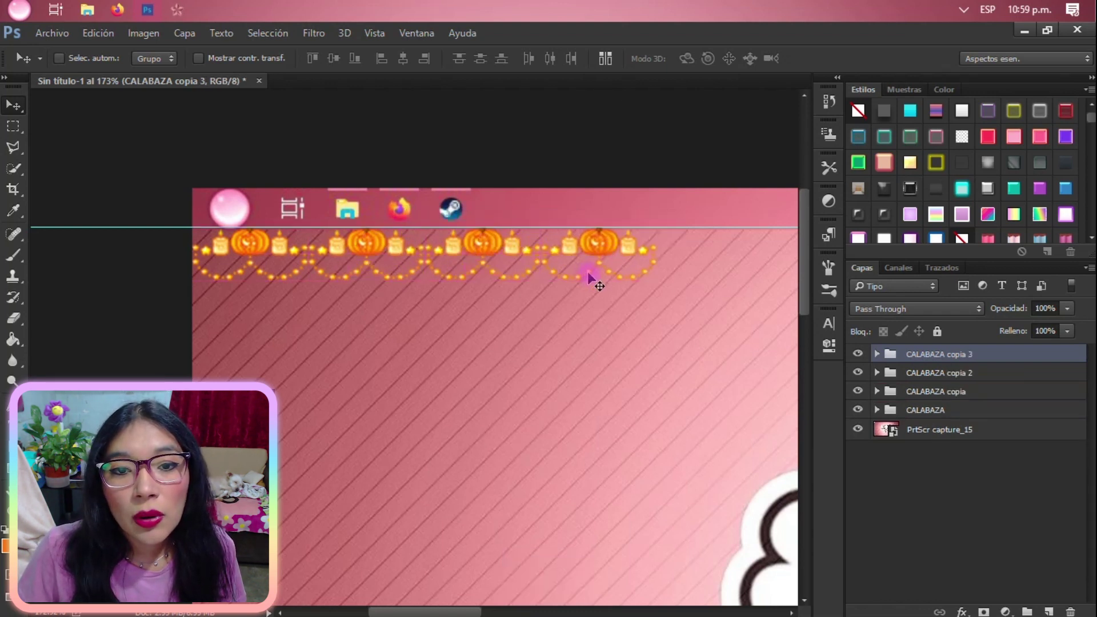
# Add two more copies of the pumpkin group, up to CALABAZA copia 5, continuing the row along the guide
pyautogui.press('space')
pyautogui.moveTo(578, 283); pyautogui.dragTo(265, 289)
pyautogui.scroll(1, 159, 262)
pyautogui.hotkey('ctrl', 'j')
pyautogui.hotkey('ctrl', 'j')
pyautogui.moveTo(360, 269)
pyautogui.mouseDown()
pyautogui.moveTo(377, 273)
pyautogui.moveTo(368, 270)
pyautogui.mouseUp()
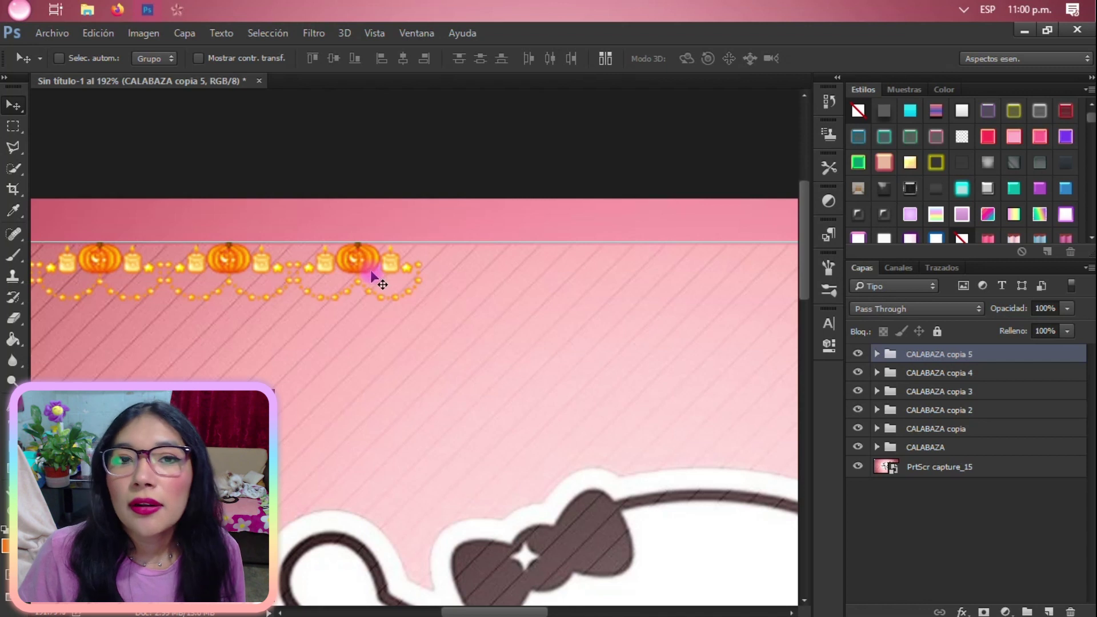
# Keep duplicating the pumpkin group up to CALABAZA copia 16, extending the row past the screenshot's right edge
pyautogui.click(364, 277)
pyautogui.hotkey('ctrl', 'j')
pyautogui.moveTo(368, 277); pyautogui.dragTo(671, 316)
pyautogui.hotkey('ctrl', 'j')
pyautogui.press('space')
pyautogui.hotkey('ctrl', 'j')
pyautogui.hotkey('ctrl', 'j')
pyautogui.hotkey('ctrl', 'j')
pyautogui.press('space')
pyautogui.hotkey('ctrl', 'j')
pyautogui.hotkey('ctrl', 'j')
pyautogui.hotkey('ctrl', 'j')
pyautogui.press('space')
pyautogui.hotkey('ctrl', 'j')
pyautogui.hotkey('ctrl', 'j')
pyautogui.hotkey('ctrl', 'j')
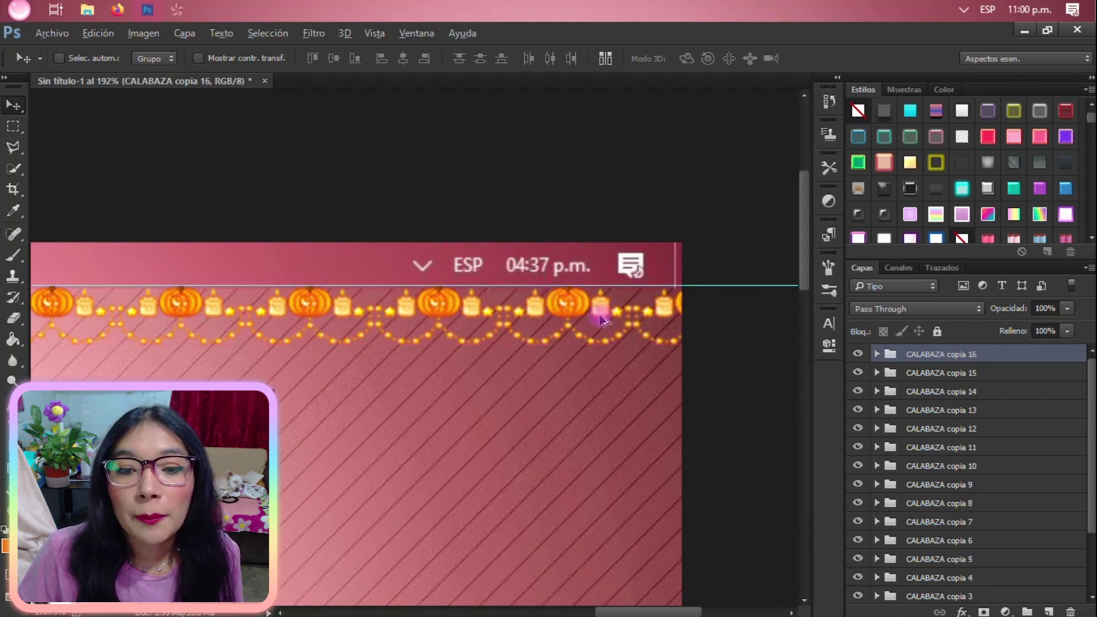
# Select all the pumpkin groups, shift the row to X 680.50 px and scale it to 97.73% width and 97.37% height
pyautogui.scroll(-5, 601, 320)
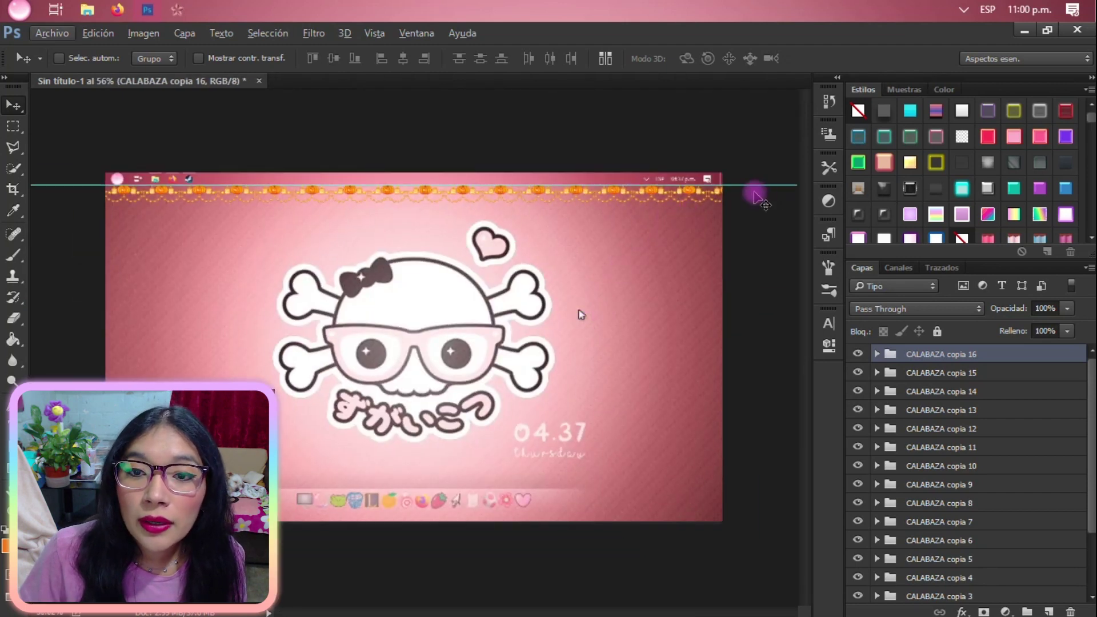
pyautogui.scroll(-3, 914, 531)
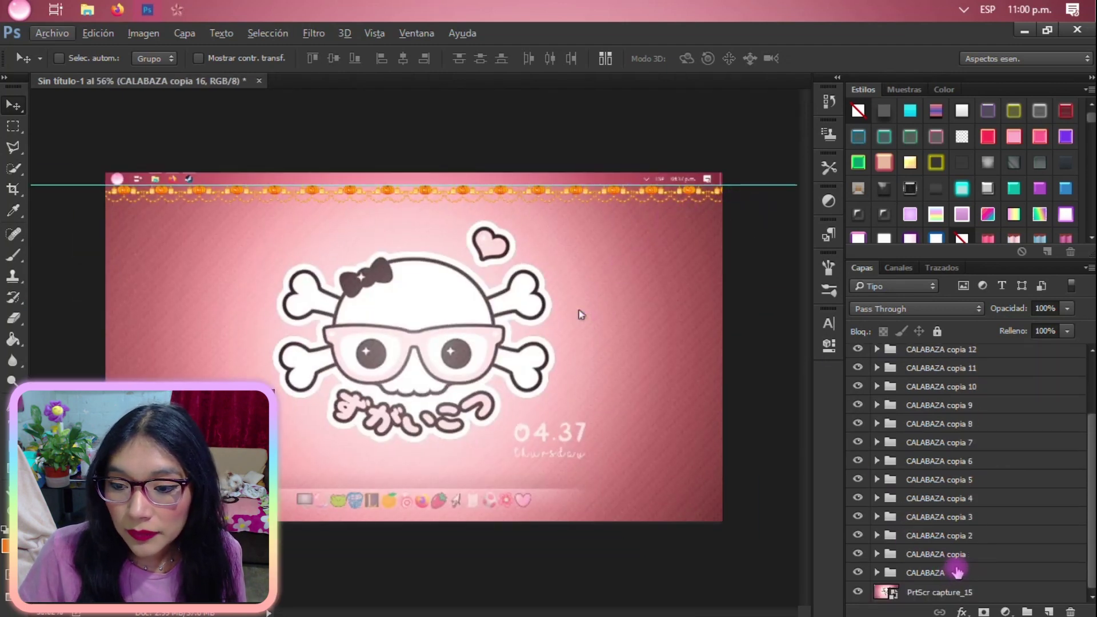
pyautogui.scroll(3, 946, 520)
pyautogui.scroll(-3, 945, 537)
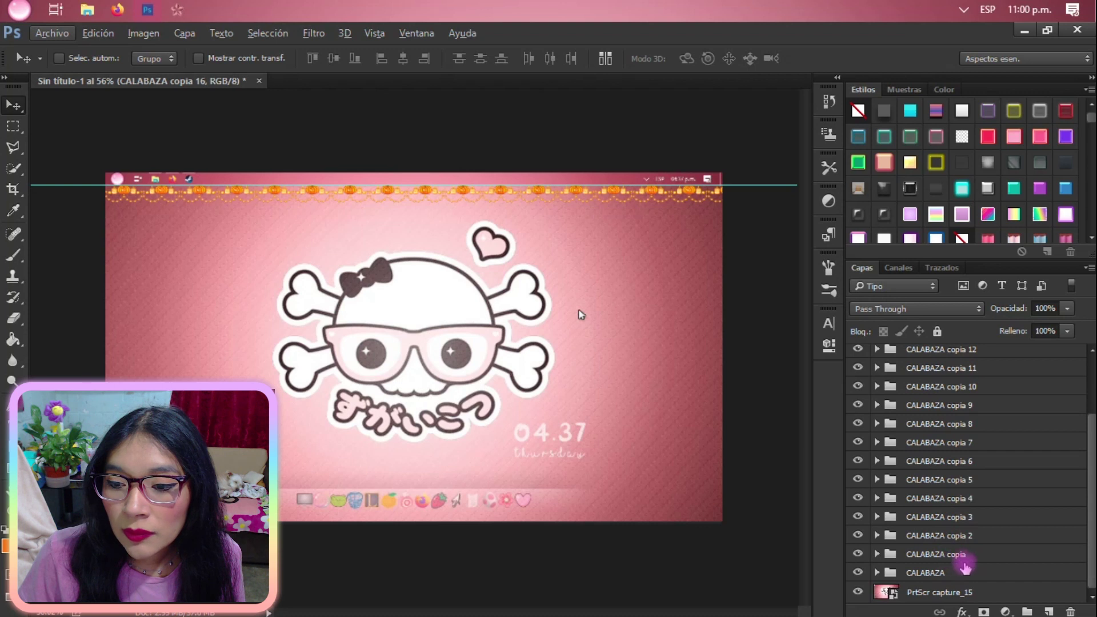
pyautogui.keyDown('shift'); pyautogui.click(971, 572); pyautogui.keyUp('shift')
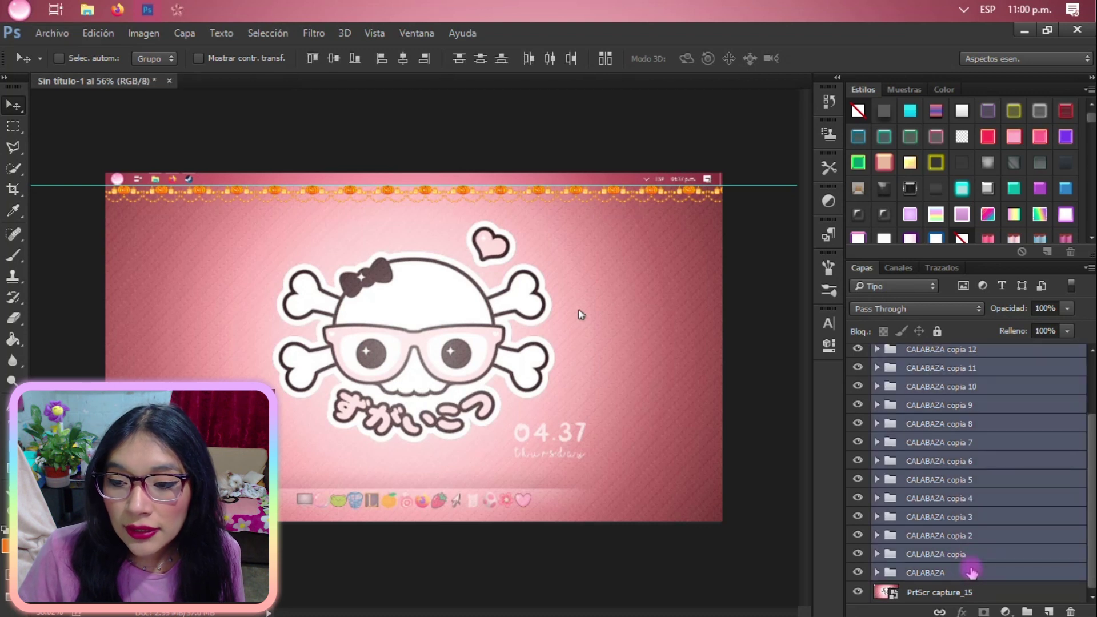
pyautogui.hotkey('ctrl', 't')
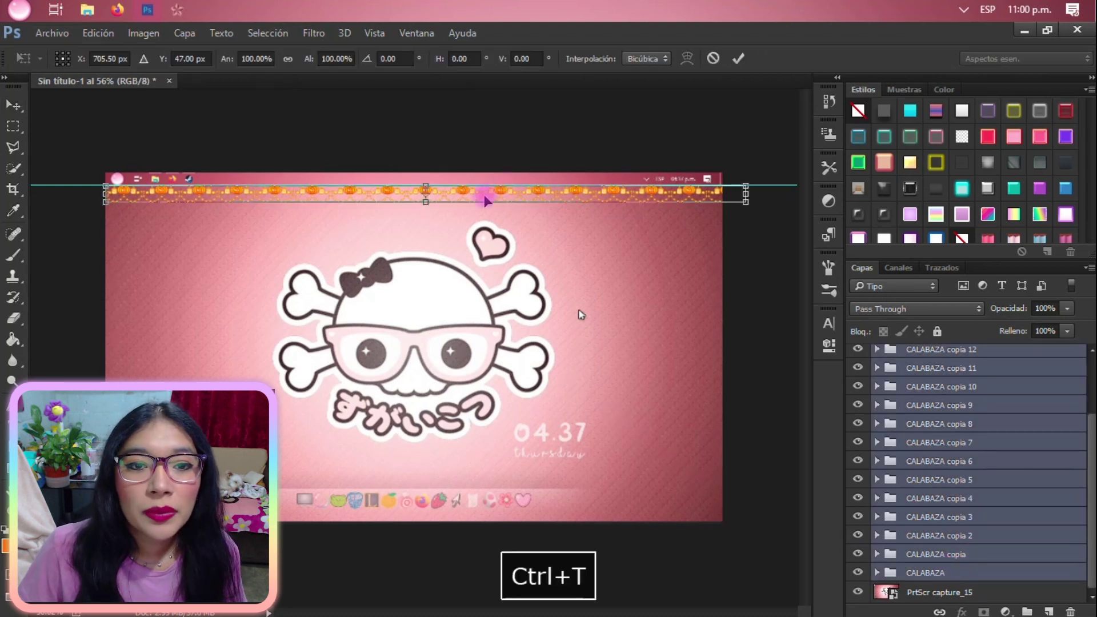
pyautogui.moveTo(464, 200); pyautogui.dragTo(452, 199)
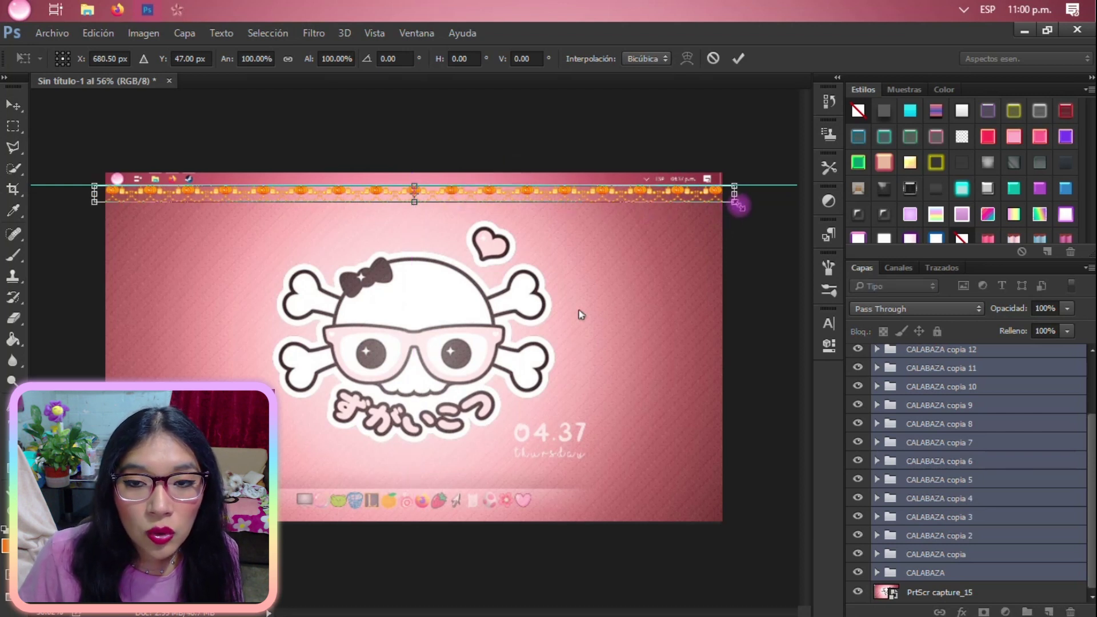
pyautogui.moveTo(737, 203); pyautogui.dragTo(730, 204)
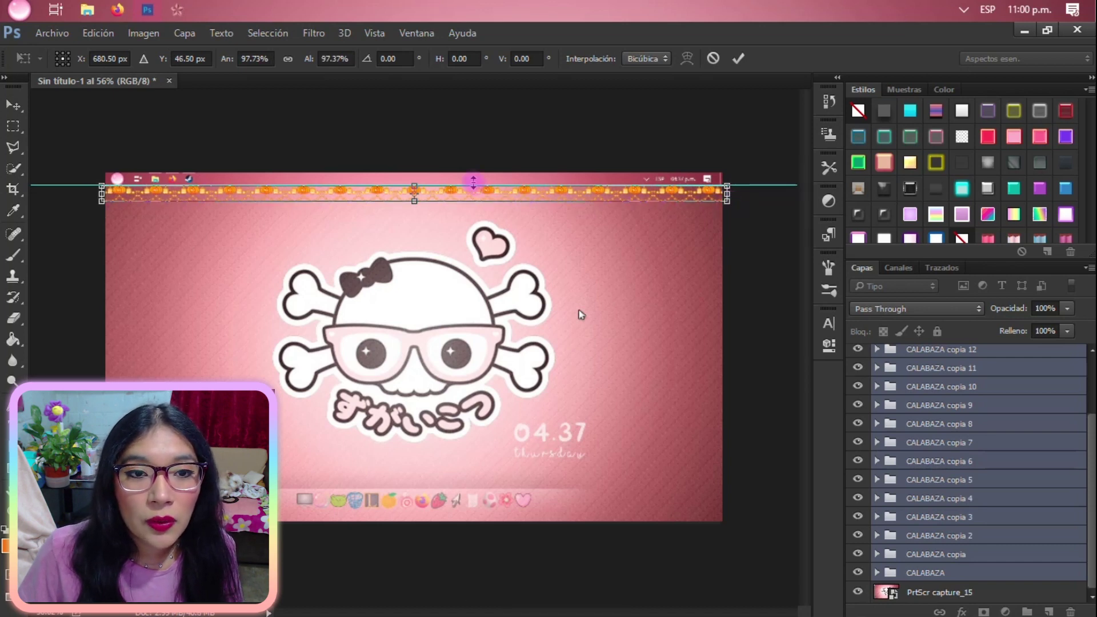
pyautogui.scroll(5, 451, 189)
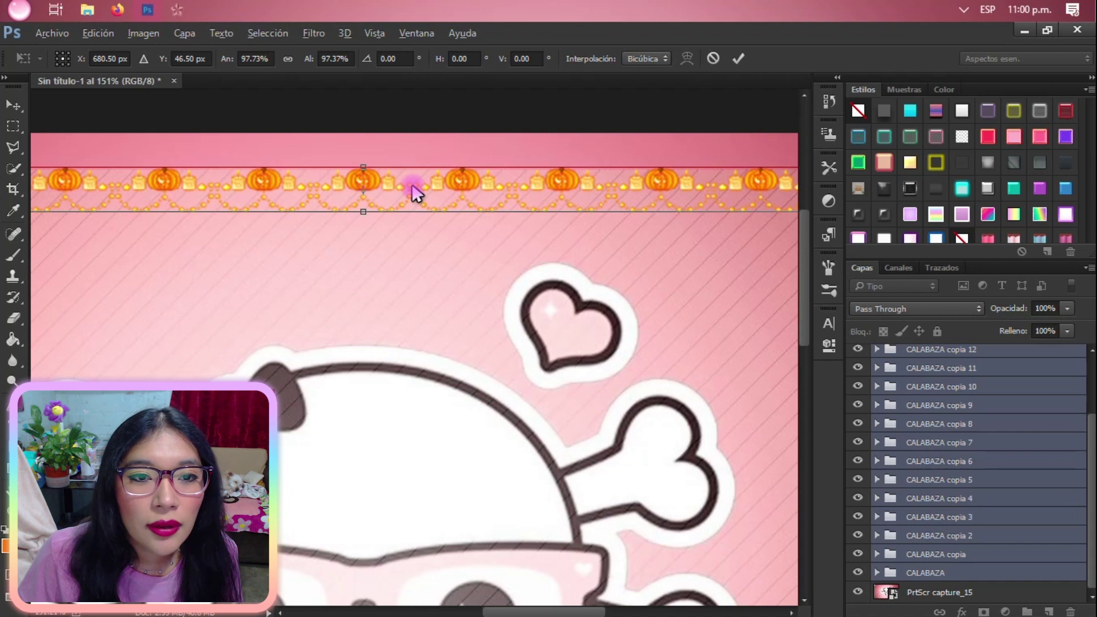
pyautogui.scroll(-4, 416, 197)
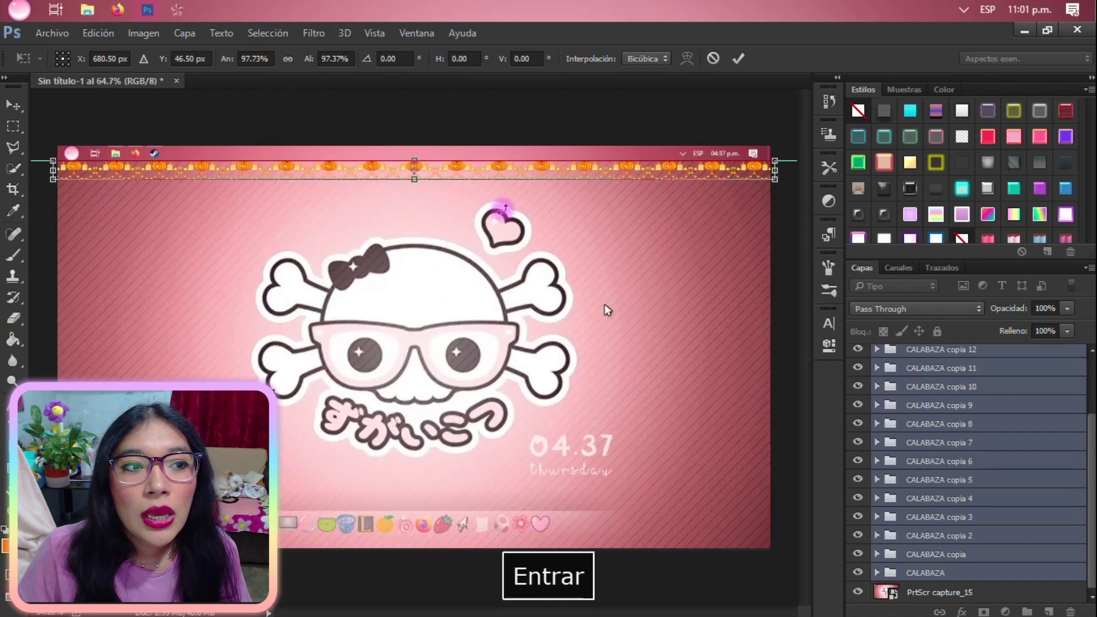
pyautogui.press('Return')
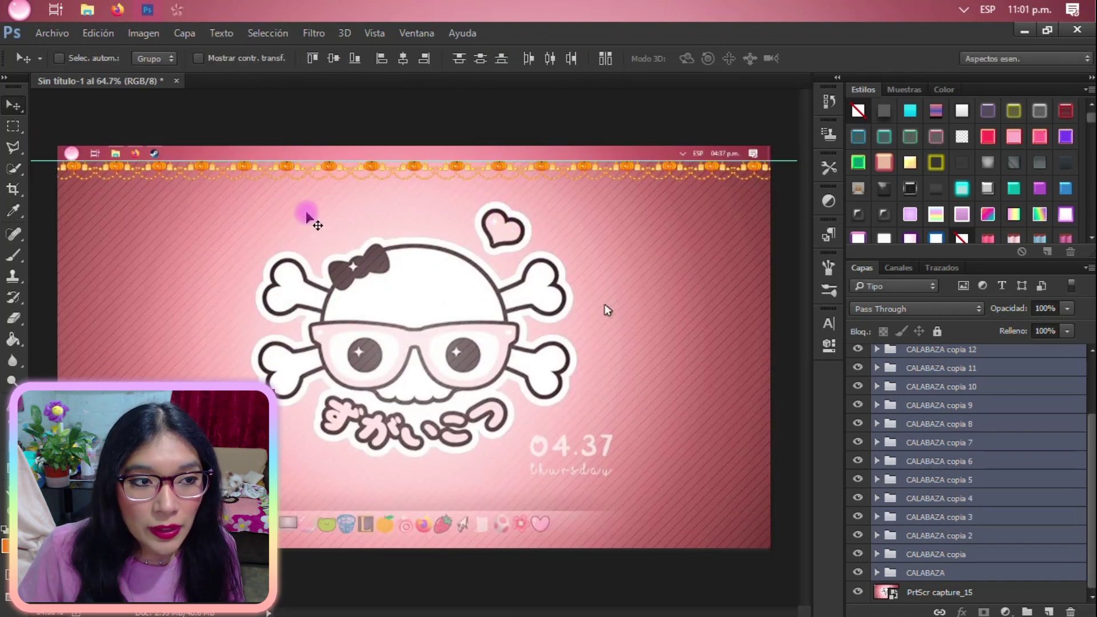
# Hide the guide and crop the canvas to the pumpkin garland strip, cutting off the taskbar above and the wallpaper below
pyautogui.hotkey('ctrl', ',')
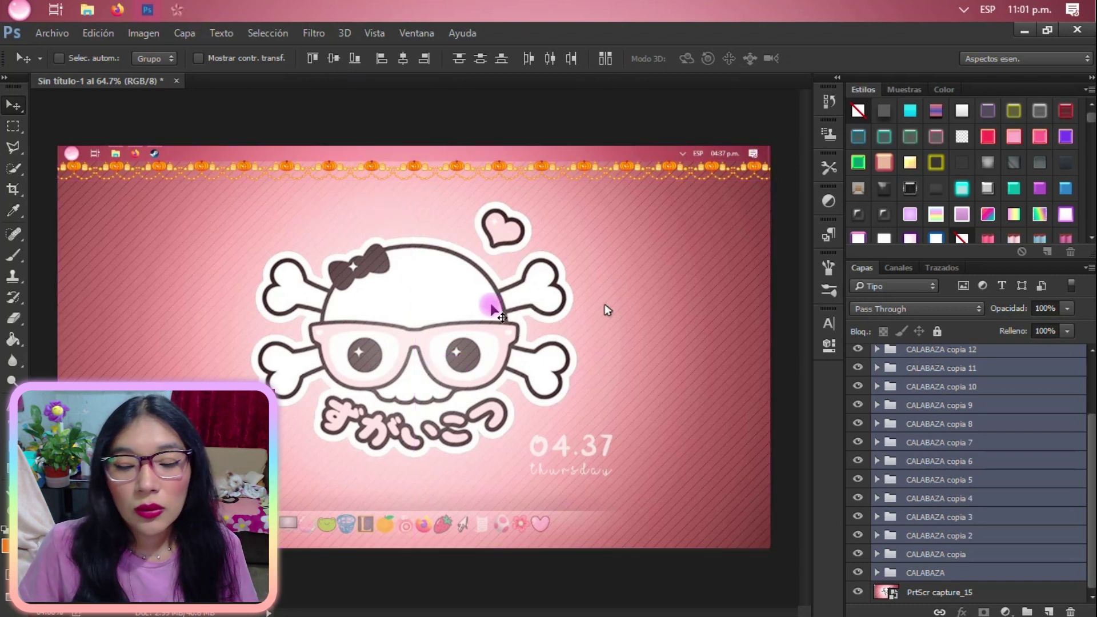
pyautogui.press('c')
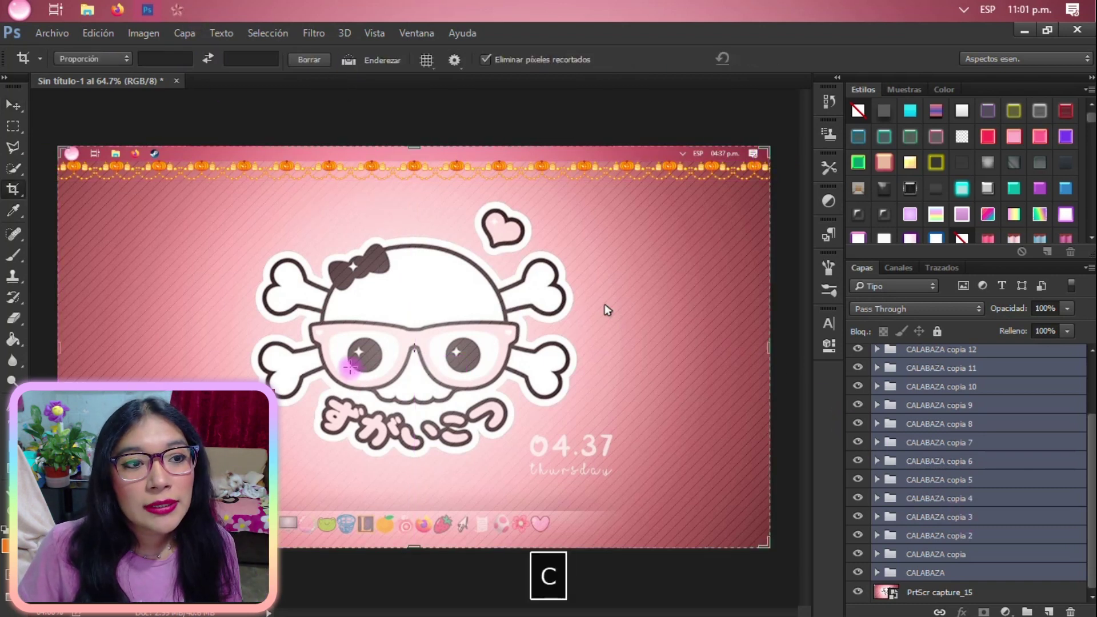
pyautogui.click(418, 531)
pyautogui.moveTo(418, 531); pyautogui.dragTo(462, 366)
pyautogui.scroll(8, 400, 349)
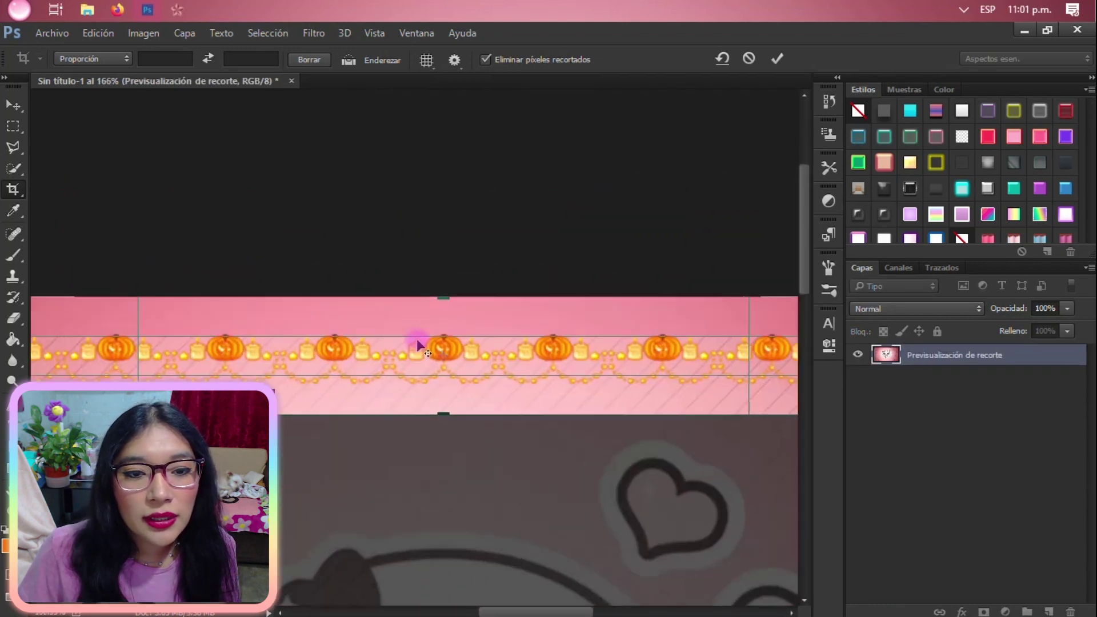
pyautogui.moveTo(390, 469); pyautogui.dragTo(405, 444)
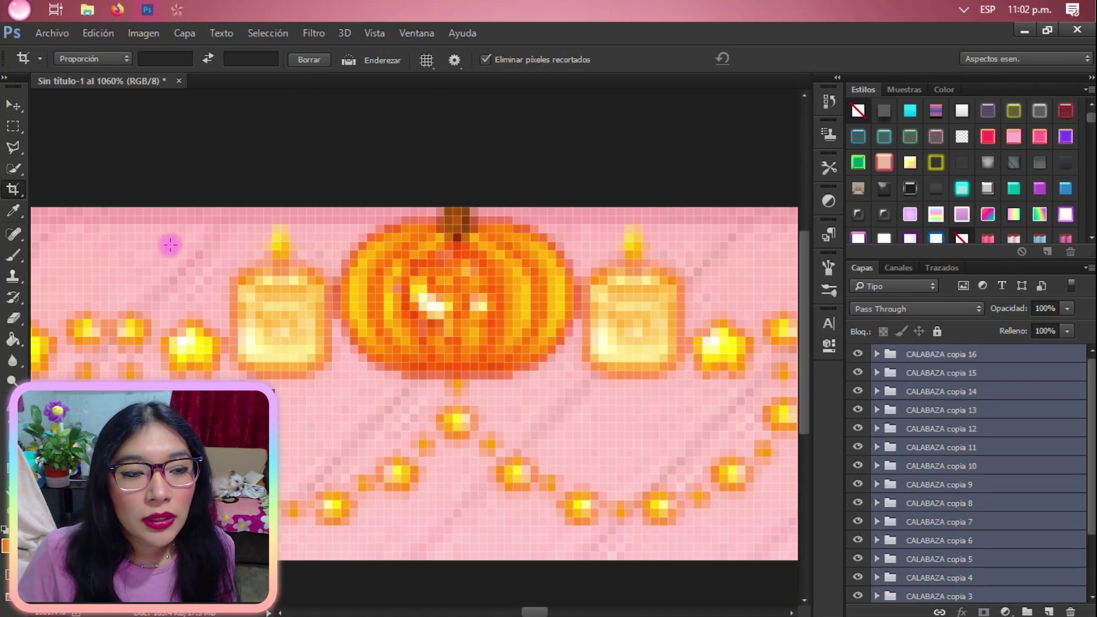
pyautogui.hotkey('ctrl', 'z')
pyautogui.hotkey('ctrl', 'z')
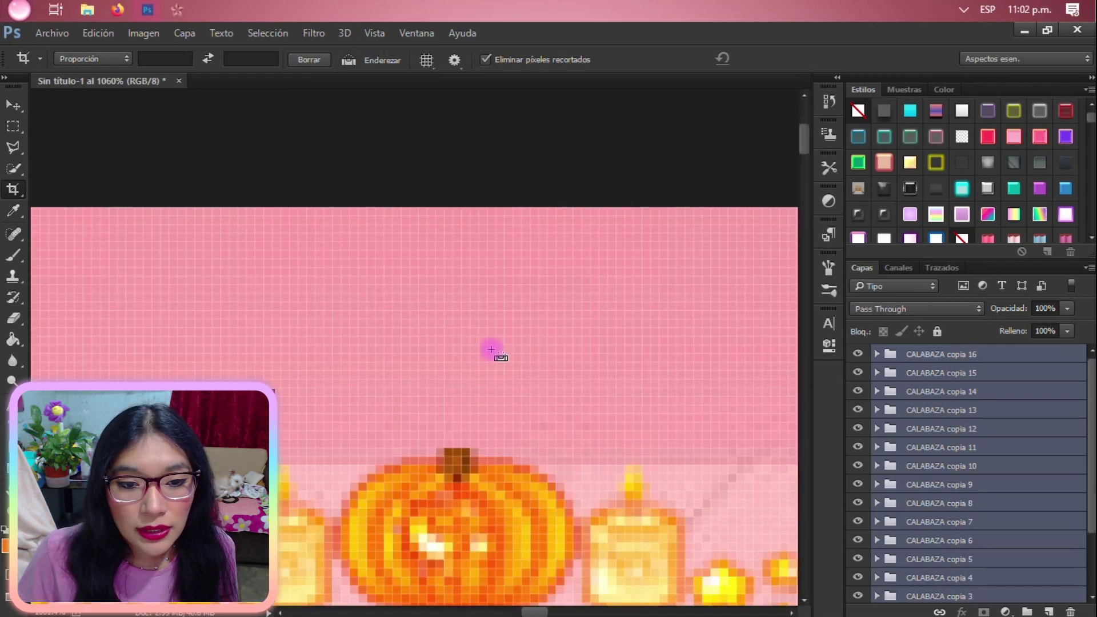
pyautogui.scroll(-10, 447, 249)
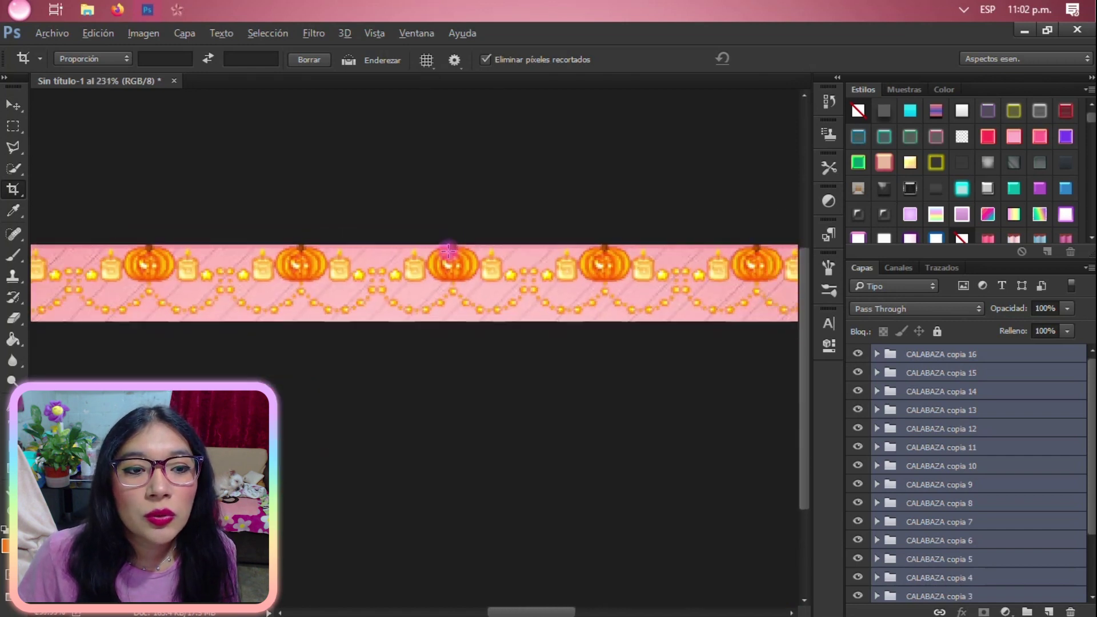
pyautogui.scroll(-1, 448, 250)
# Hide the PrtScr capture_15 screenshot layer so the garland sits on a transparent background
pyautogui.scroll(-2, 989, 514)
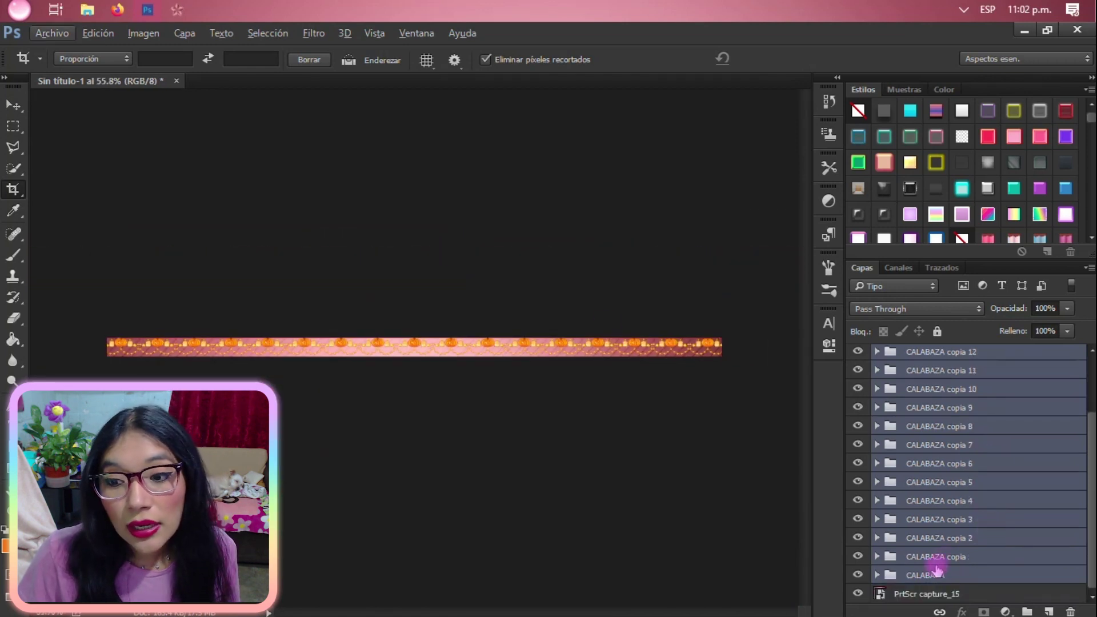
pyautogui.click(913, 593)
pyautogui.click(859, 594)
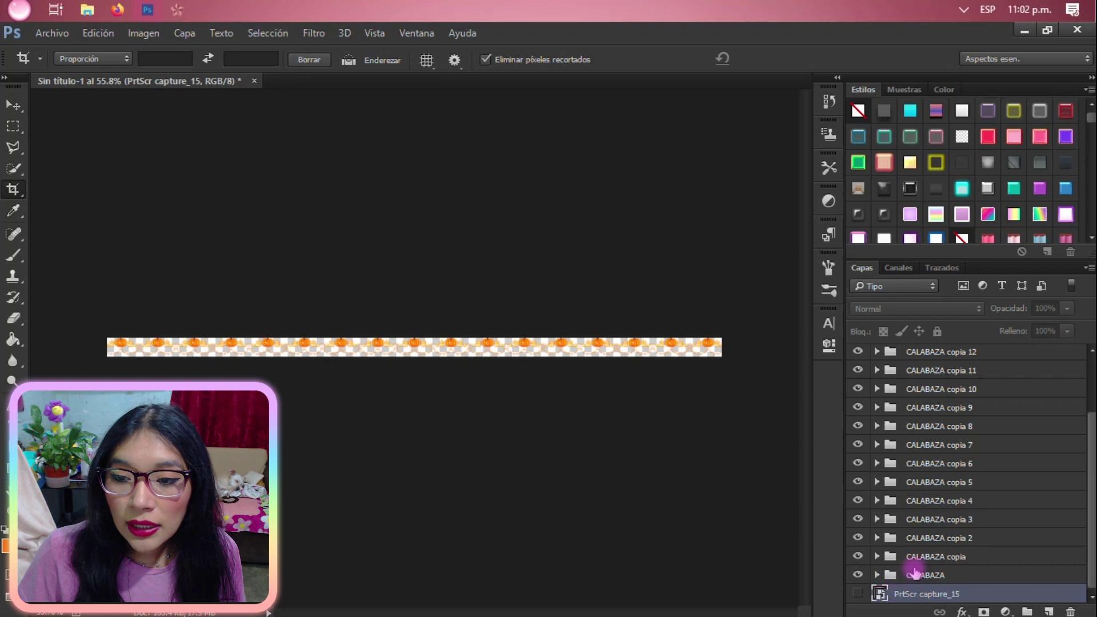
# Select the CALABAZA group and enlarge the layer list's visible area to fit more of the pumpkin groups
pyautogui.click(934, 573)
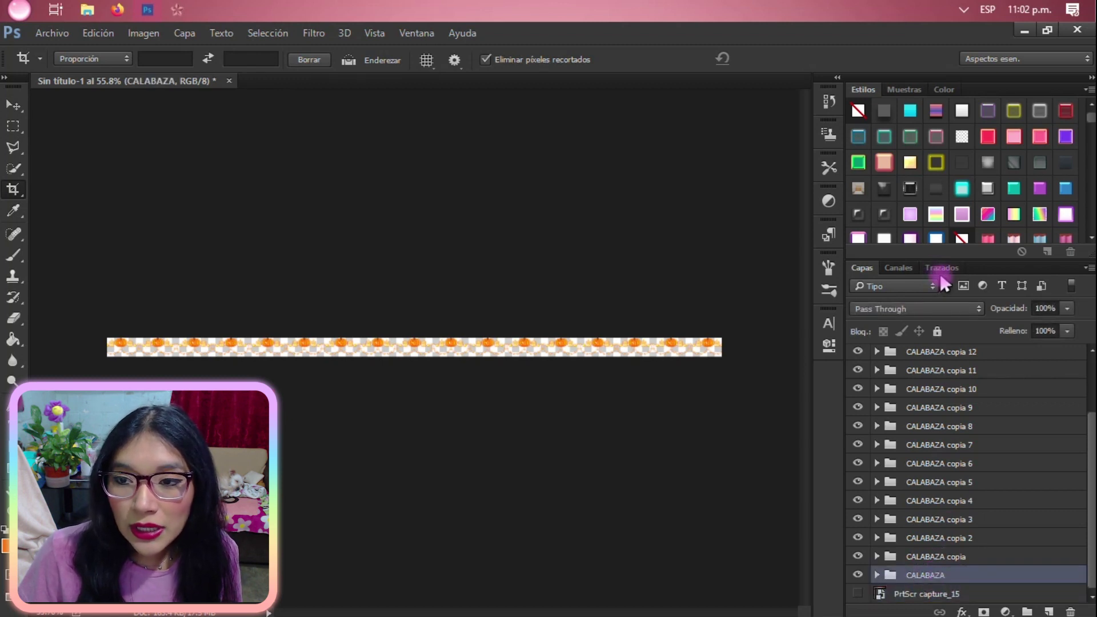
pyautogui.moveTo(979, 259); pyautogui.dragTo(979, 230)
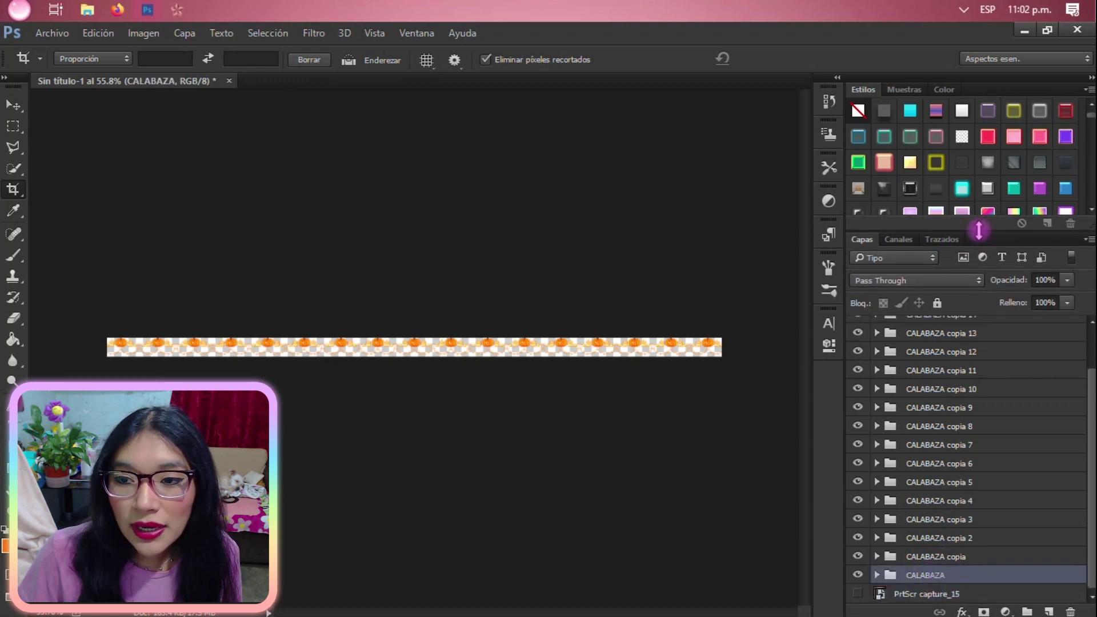
pyautogui.scroll(3, 980, 400)
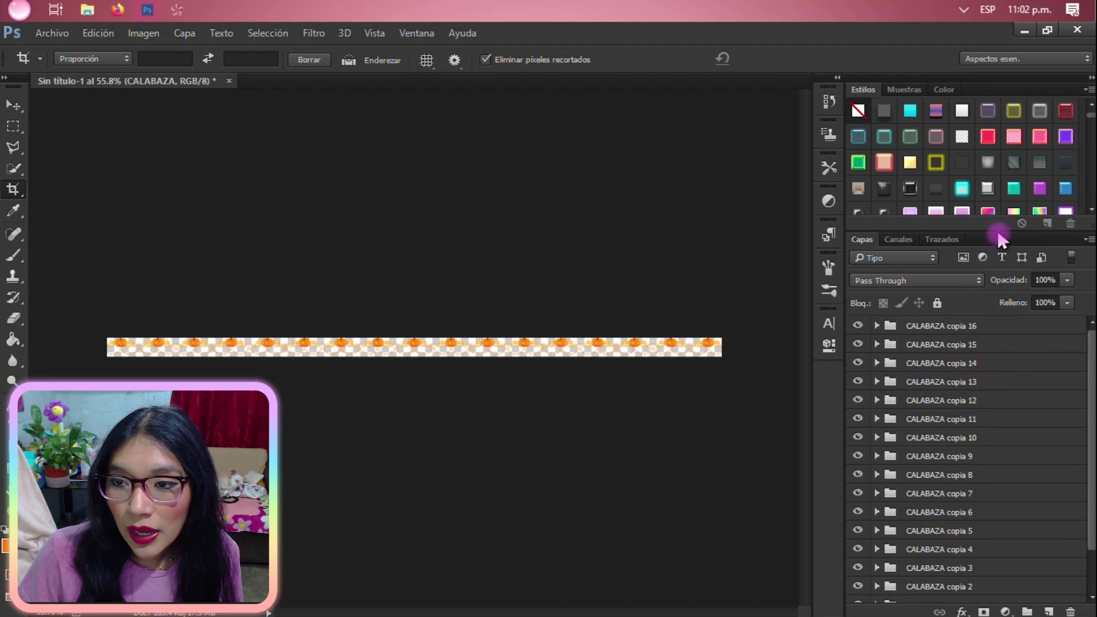
pyautogui.moveTo(997, 231); pyautogui.dragTo(988, 136)
pyautogui.scroll(-1, 952, 455)
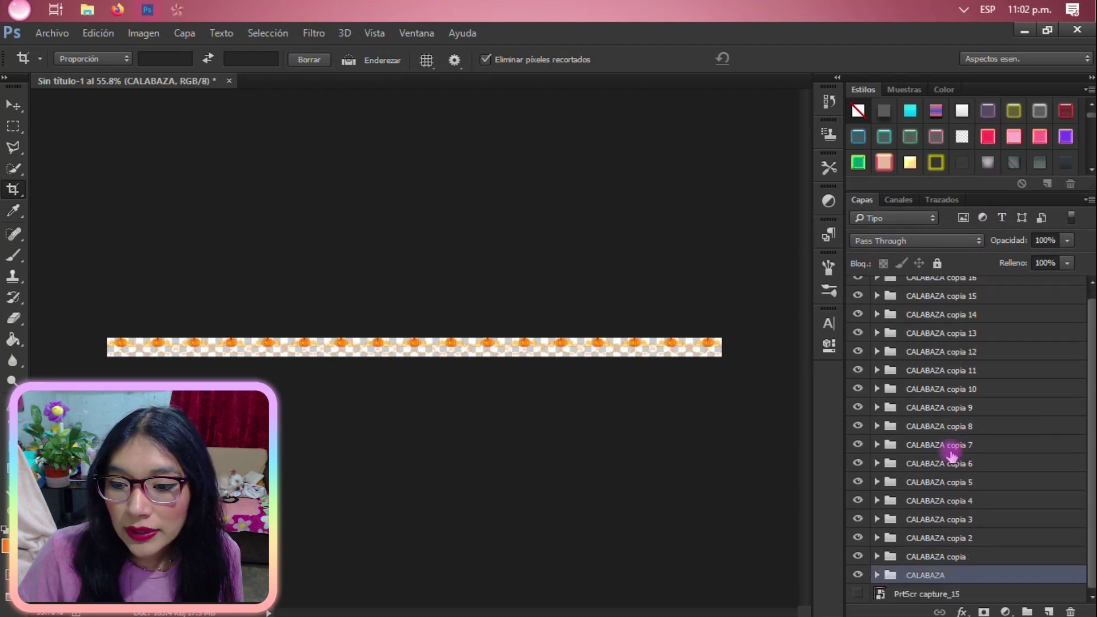
pyautogui.scroll(1, 950, 455)
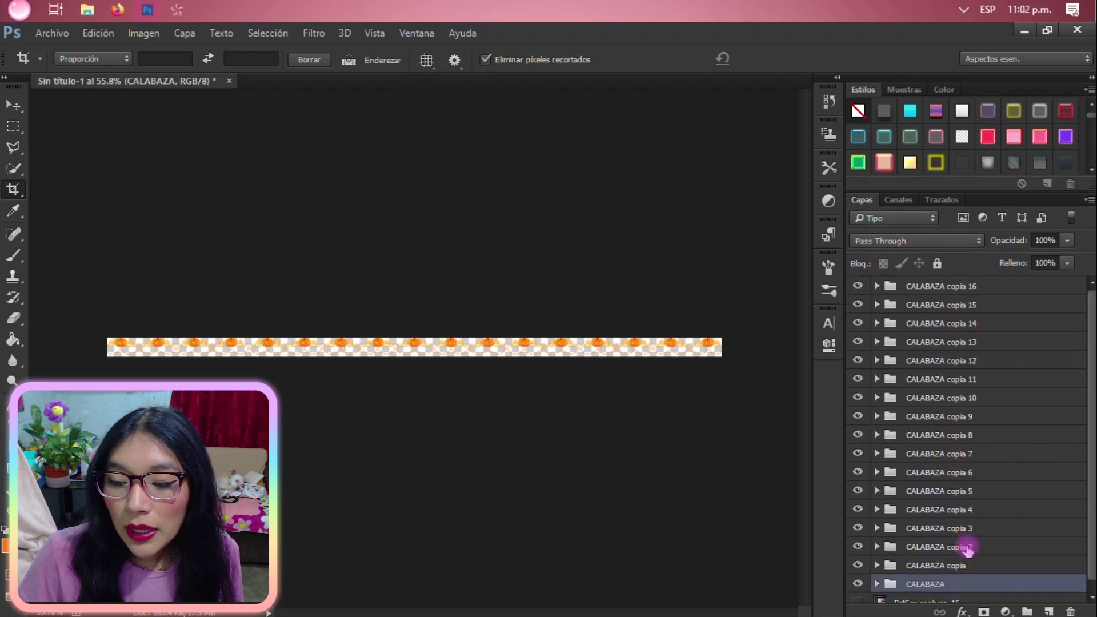
# Assign a red color label to the CALABAZA group, yellow to CALABAZA copia 2 and violet to CALABAZA copia 4
pyautogui.rightClick(960, 583)
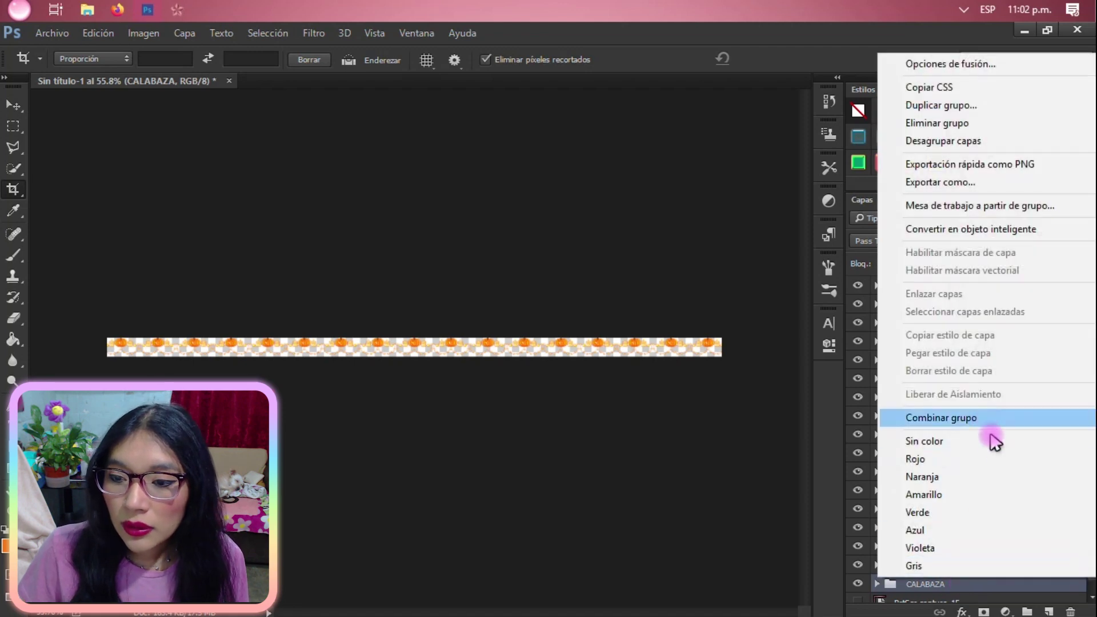
pyautogui.click(980, 456)
pyautogui.rightClick(940, 550)
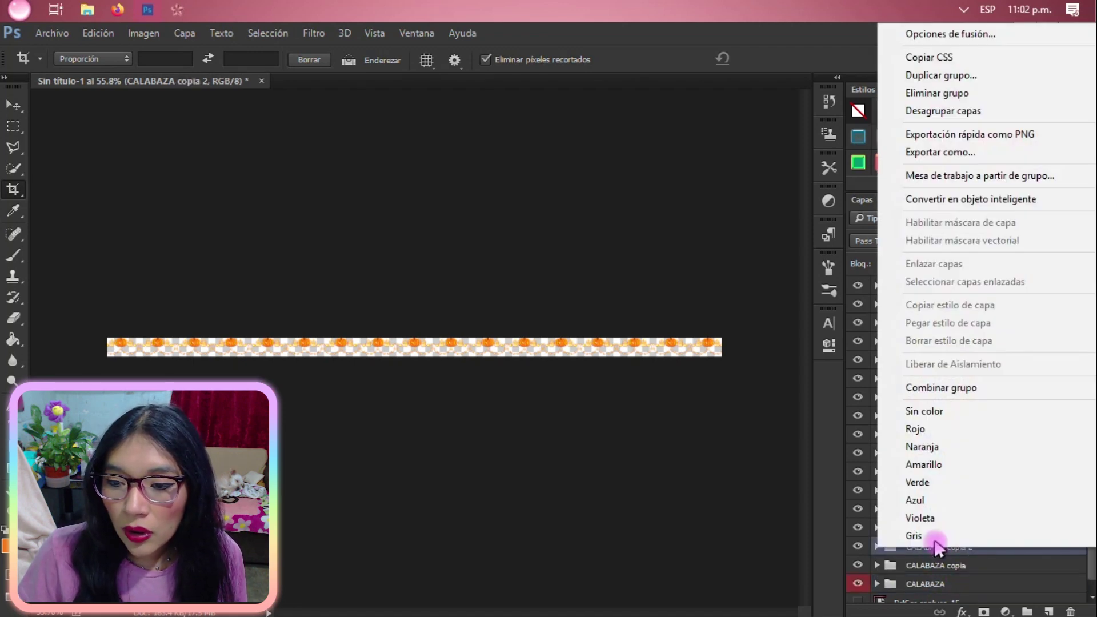
pyautogui.click(932, 464)
pyautogui.rightClick(937, 509)
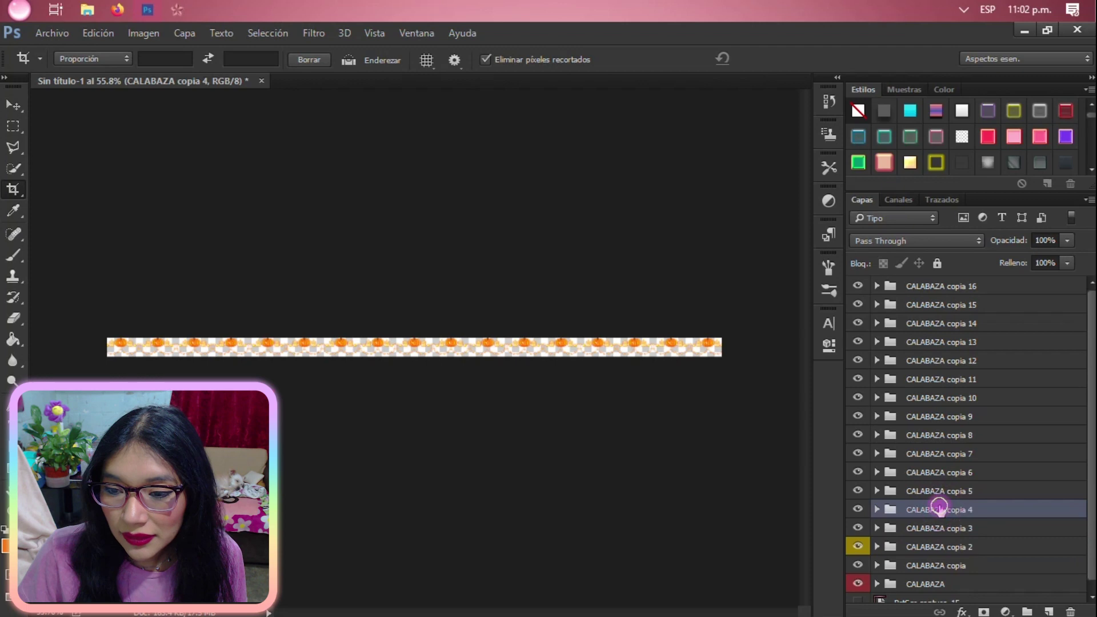
pyautogui.click(826, 537)
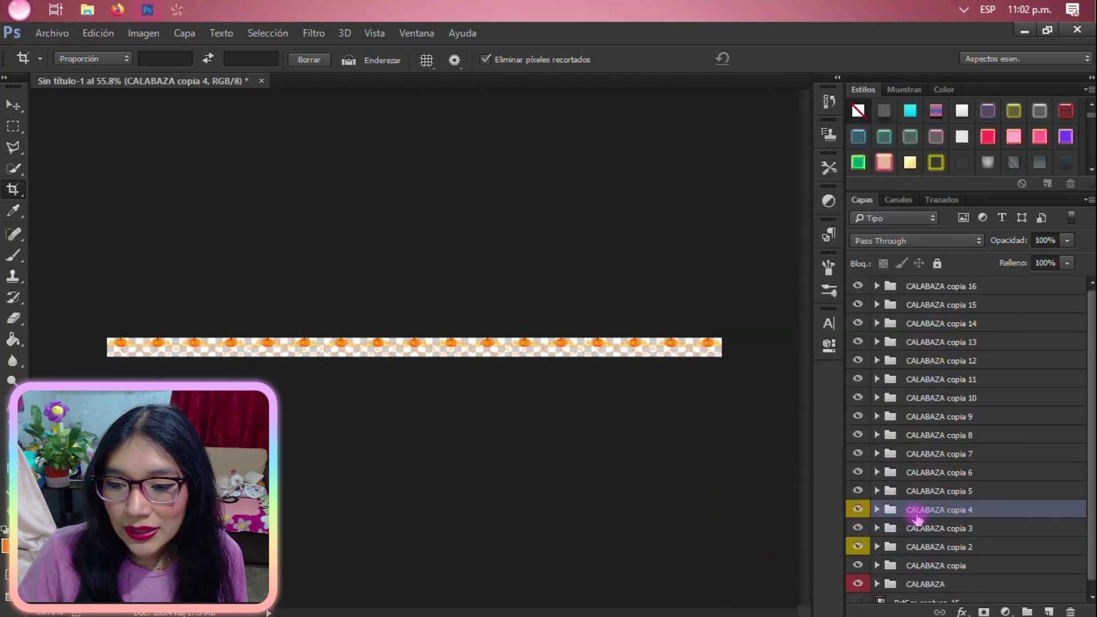
pyautogui.rightClick(913, 513)
pyautogui.click(731, 592)
# Color-label CALABAZA copia 6 blue, copia 8 gray, copia 10 orange, copia 12 green, copia 14 blue and copia 16 red
pyautogui.rightClick(926, 471)
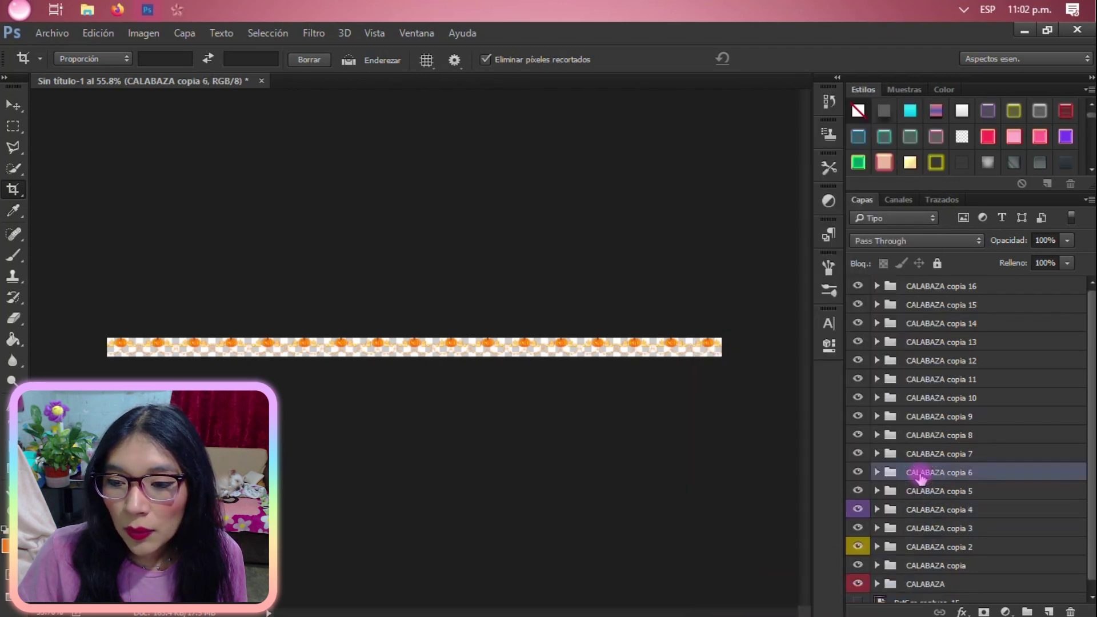
pyautogui.click(755, 571)
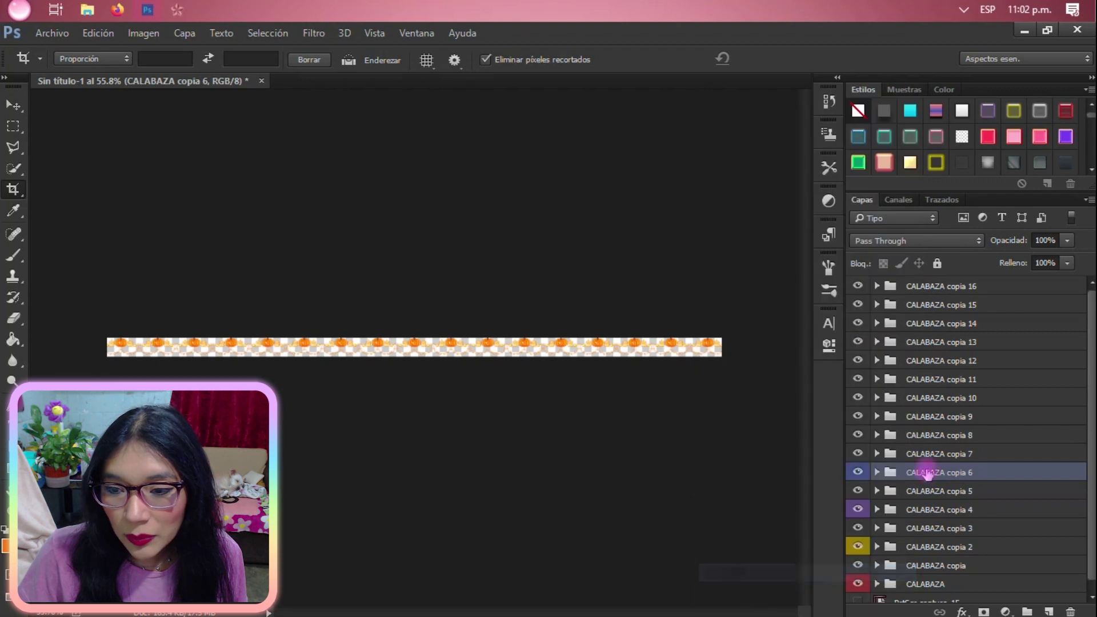
pyautogui.rightClick(940, 435)
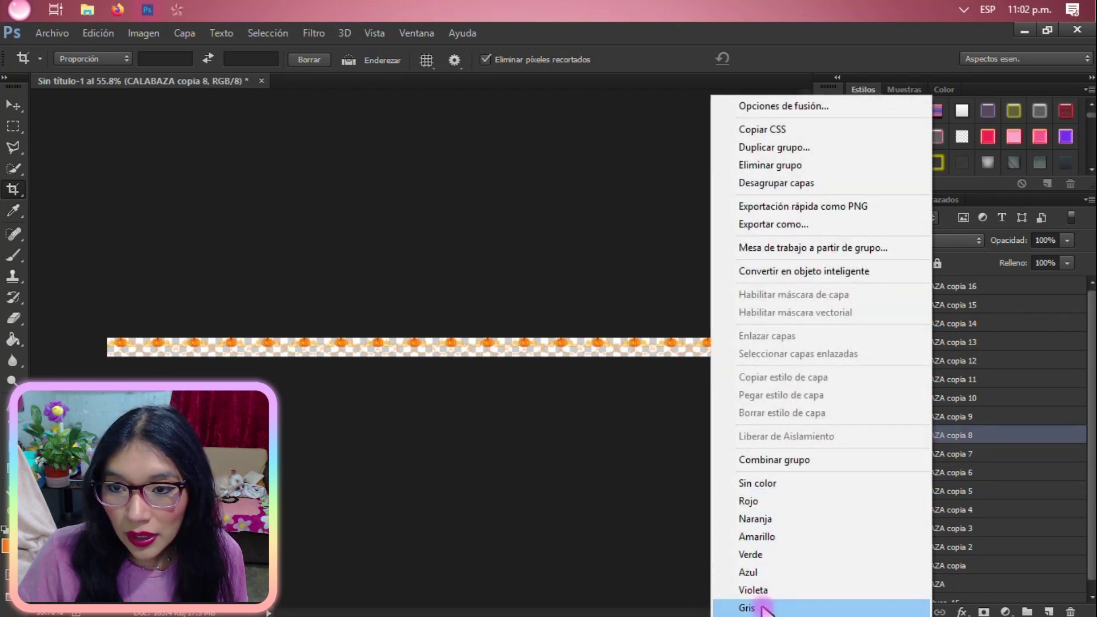
pyautogui.click(768, 609)
pyautogui.rightClick(941, 397)
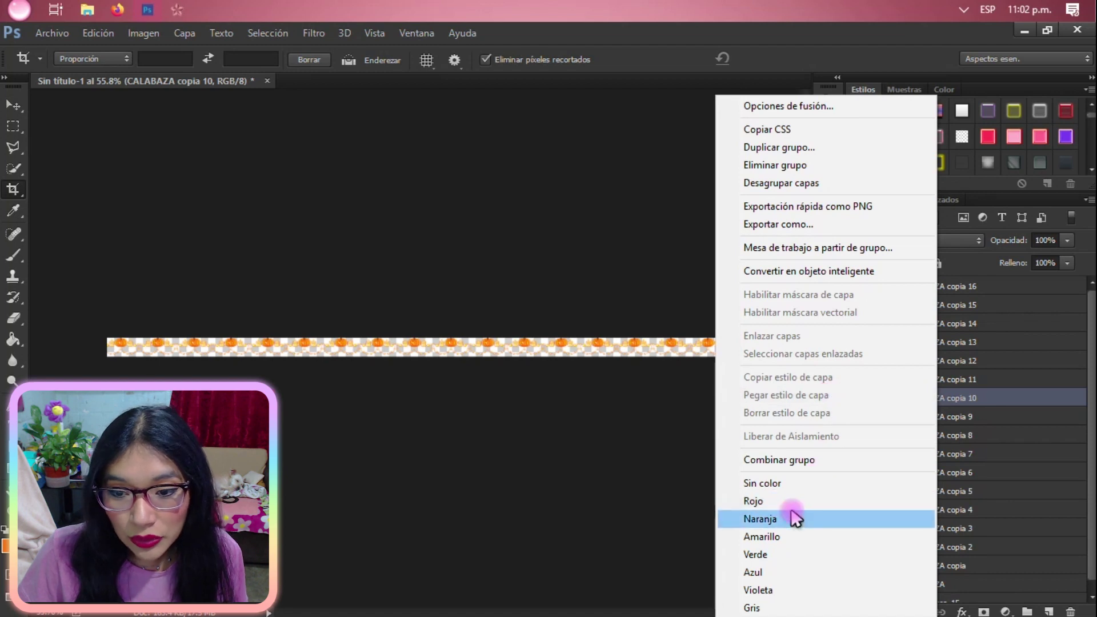
pyautogui.click(796, 519)
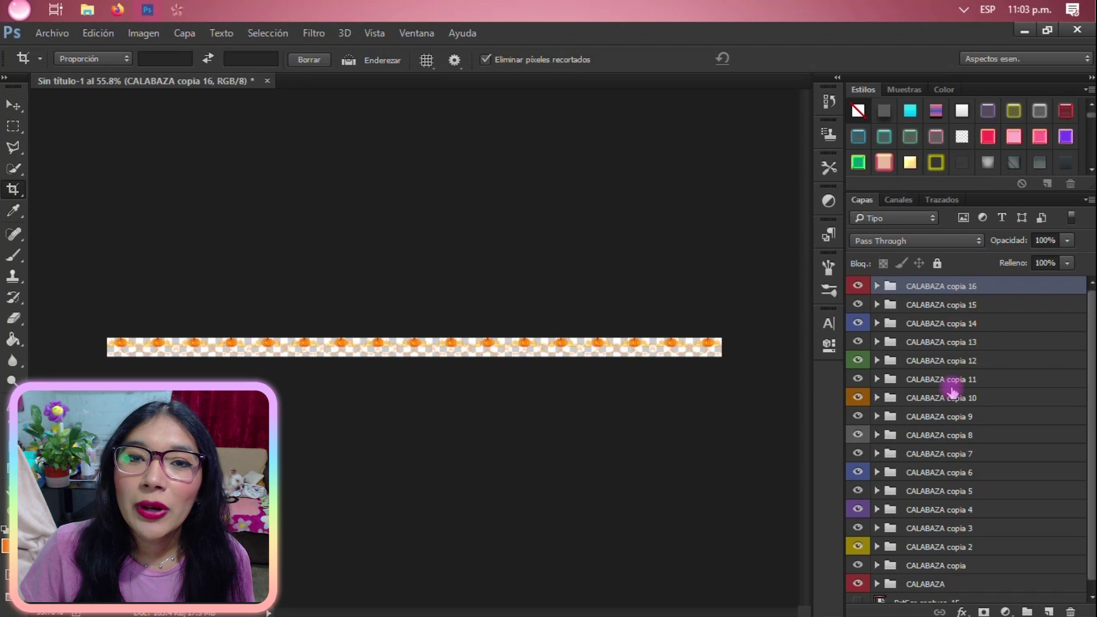
# Expand the original CALABAZA group and select its Capa 1 layer
pyautogui.scroll(-1, 887, 346)
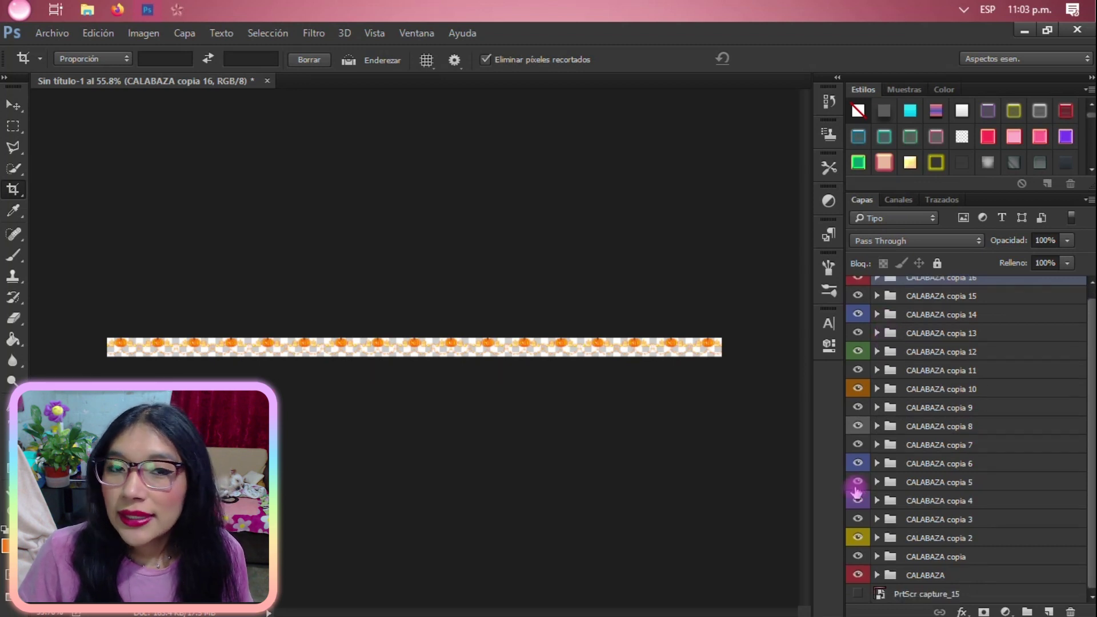
pyautogui.click(876, 576)
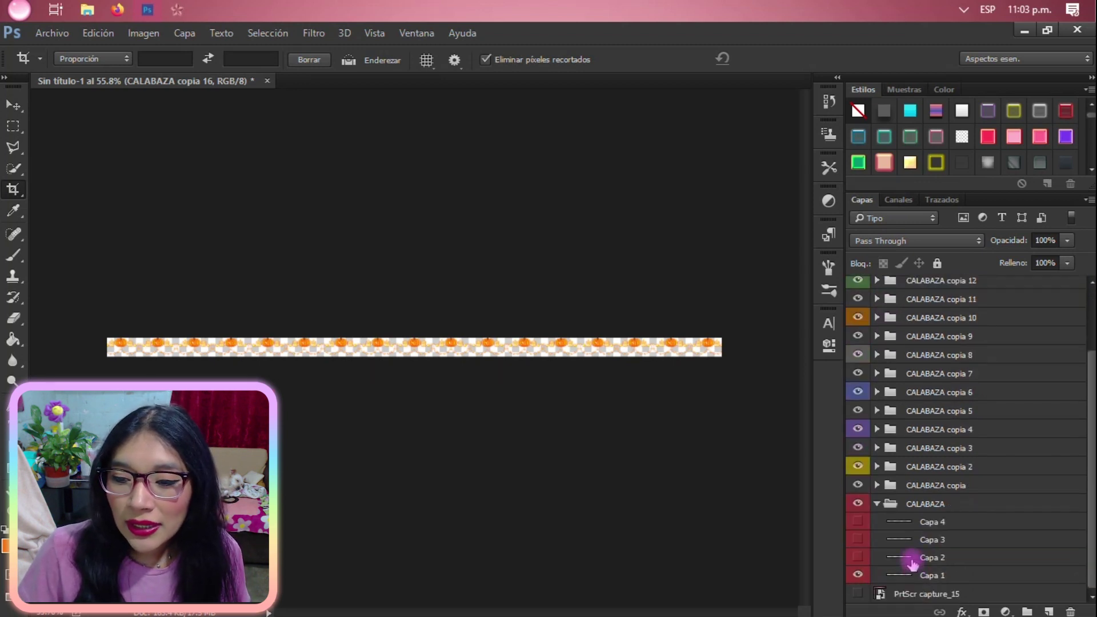
pyautogui.click(932, 576)
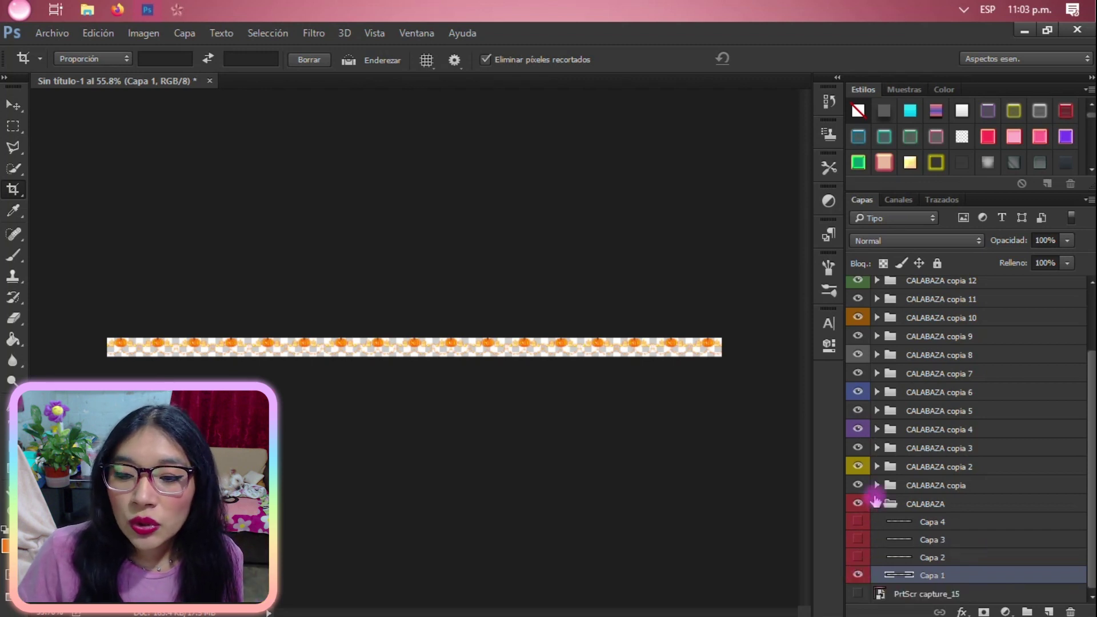
# Collapse the CALABAZA group, select every group up to CALABAZA copia 16, and stamp them into one merged layer
pyautogui.click(875, 503)
pyautogui.scroll(1, 928, 359)
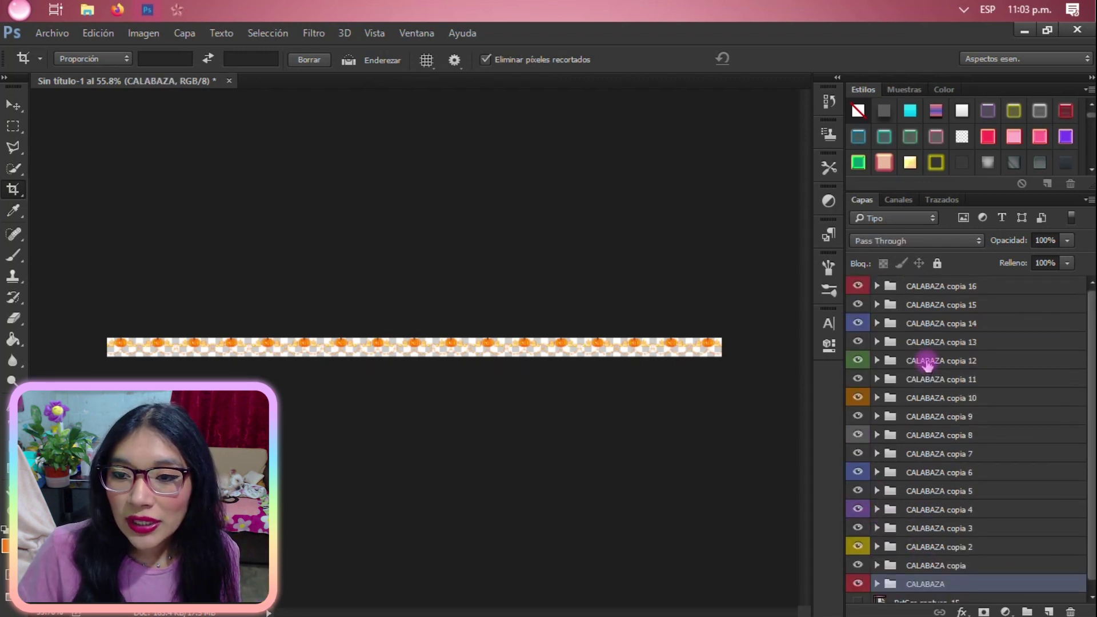
pyautogui.scroll(-1, 925, 409)
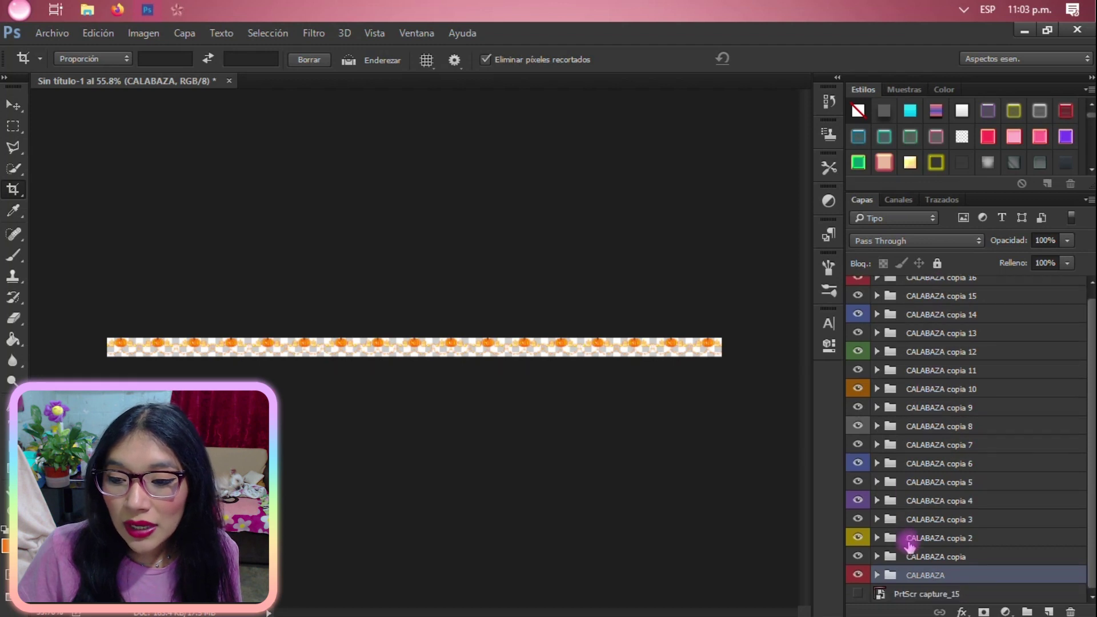
pyautogui.scroll(1, 933, 572)
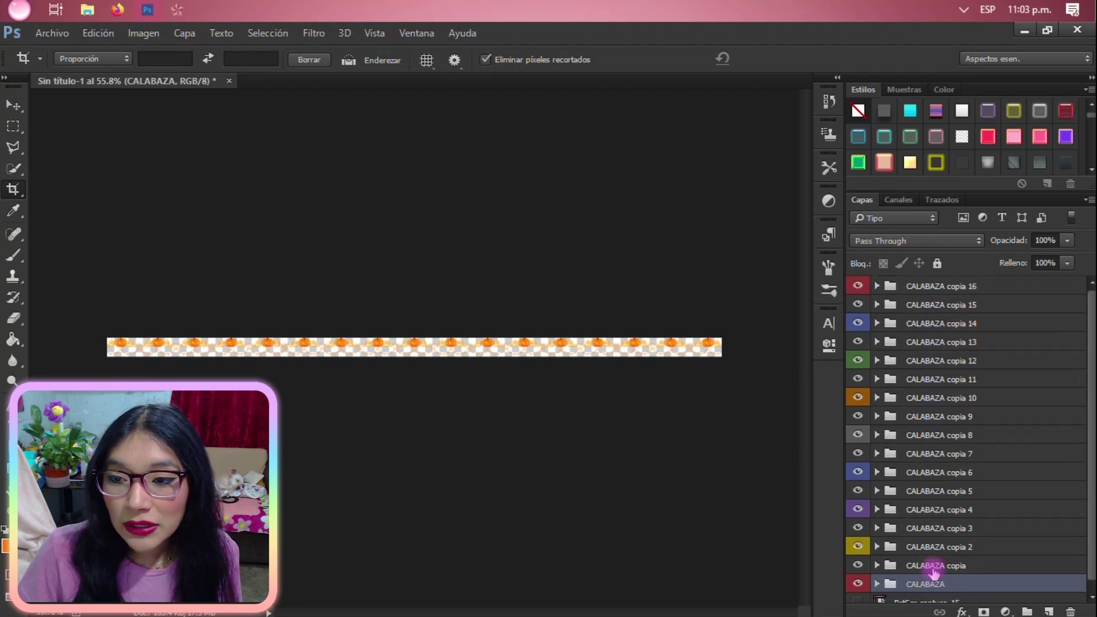
pyautogui.keyDown('shift'); pyautogui.click(939, 287); pyautogui.keyUp('shift')
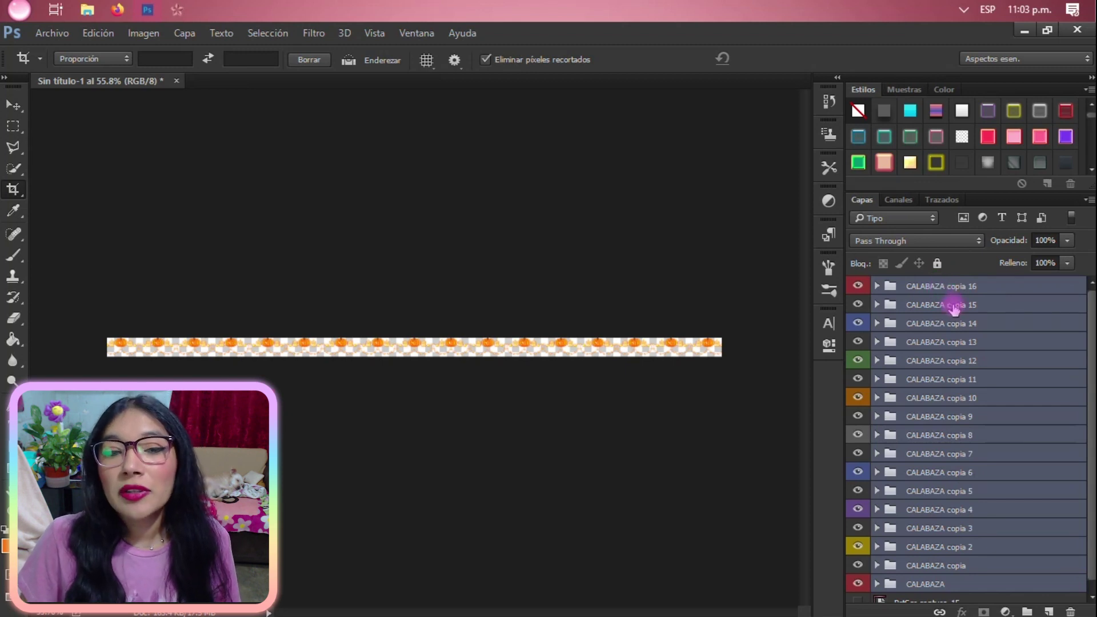
pyautogui.hotkey('ctrl', 'alt', 'e')
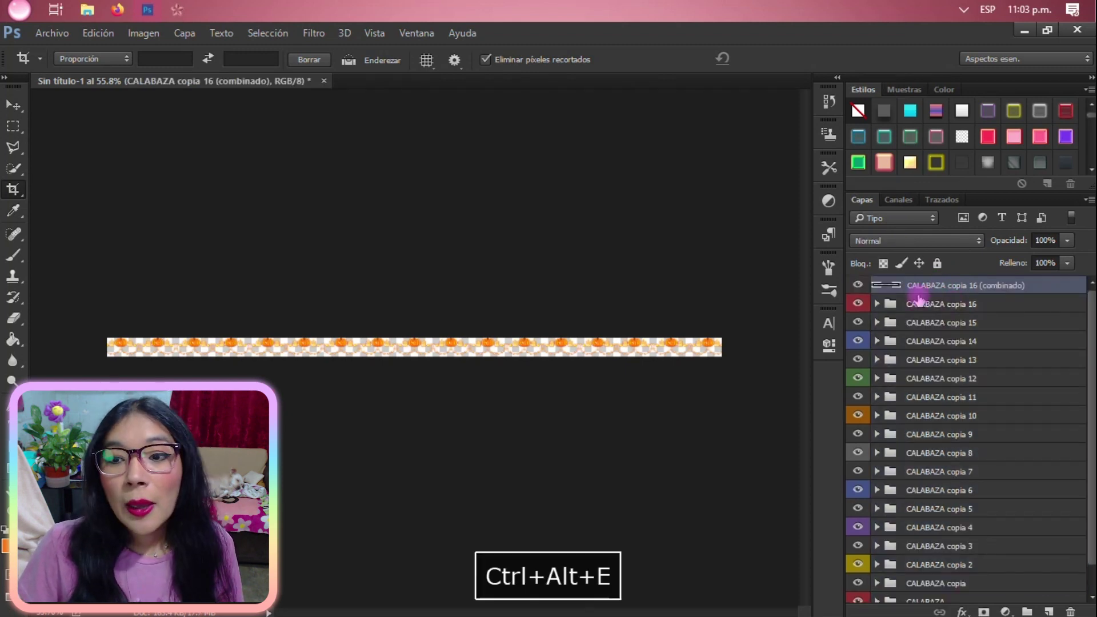
# Hide all the CALABAZA groups, leaving only the merged CALABAZA copia 16 (combinado) layer showing
pyautogui.click(860, 285)
pyautogui.click(863, 286)
pyautogui.moveTo(864, 307); pyautogui.dragTo(856, 569)
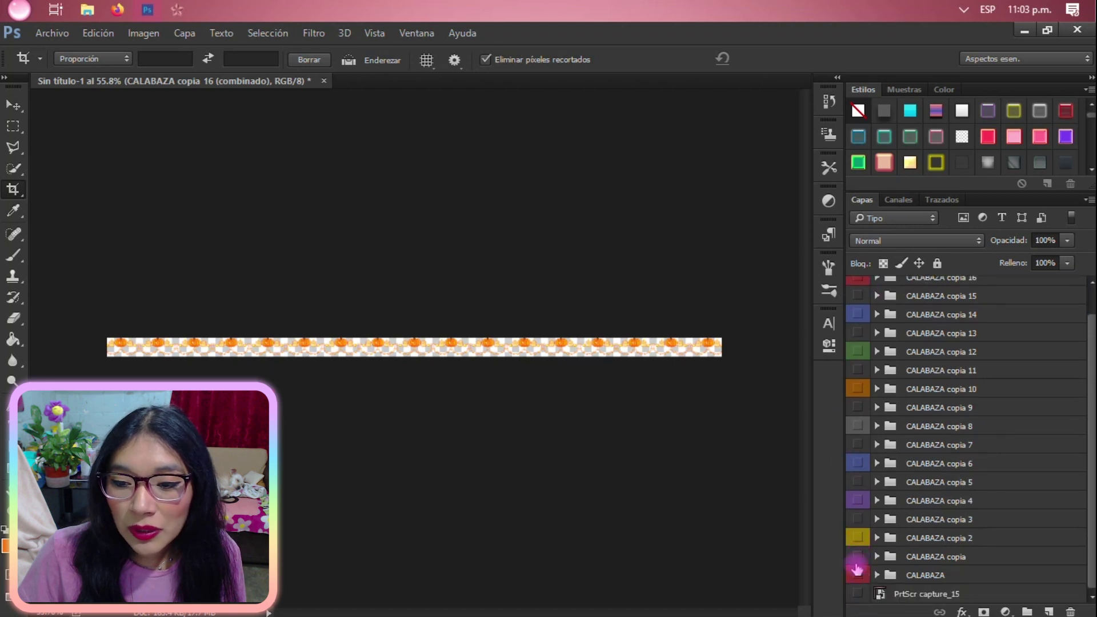
pyautogui.scroll(1, 869, 457)
pyautogui.click(859, 285)
pyautogui.click(859, 285)
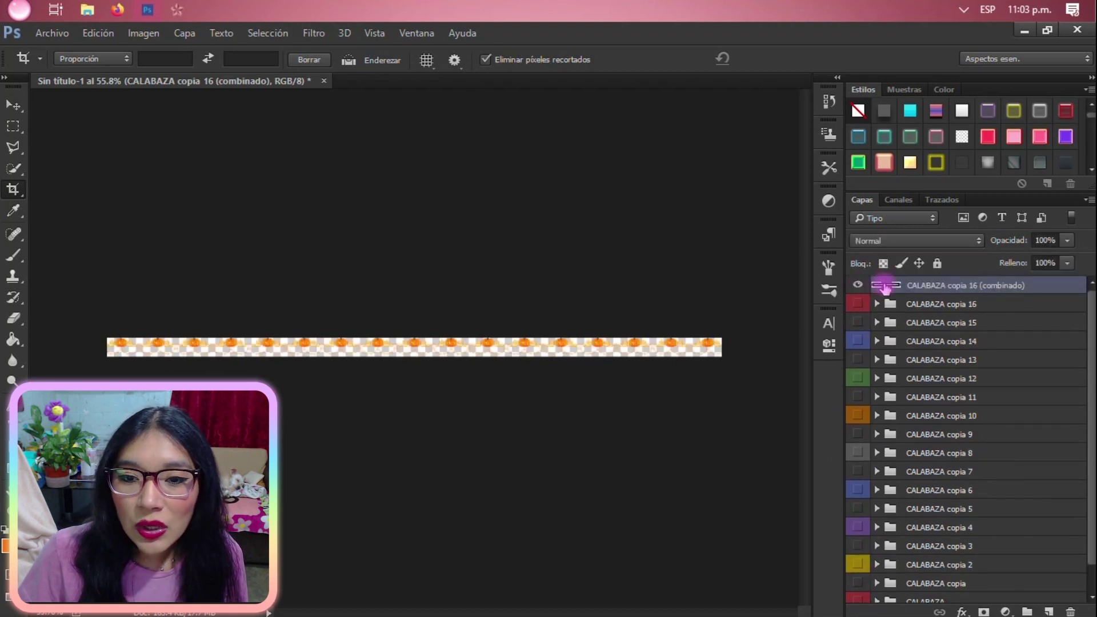
# Check the merged garland up close and hide the CALABAZA copia 16 (combinado) layer
pyautogui.scroll(5, 389, 360)
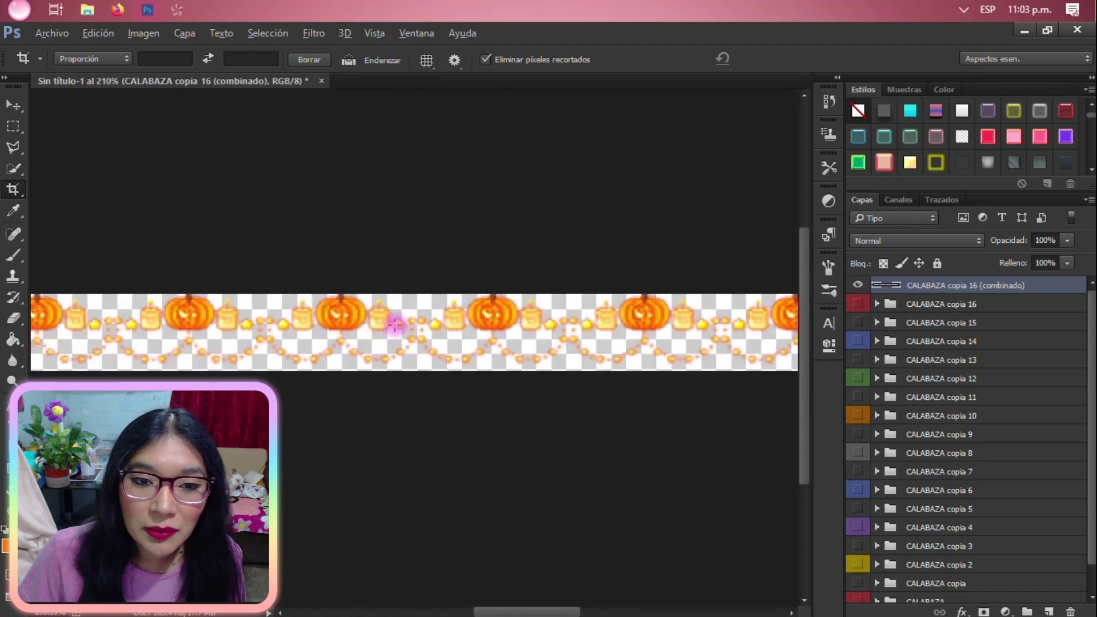
pyautogui.scroll(3, 394, 325)
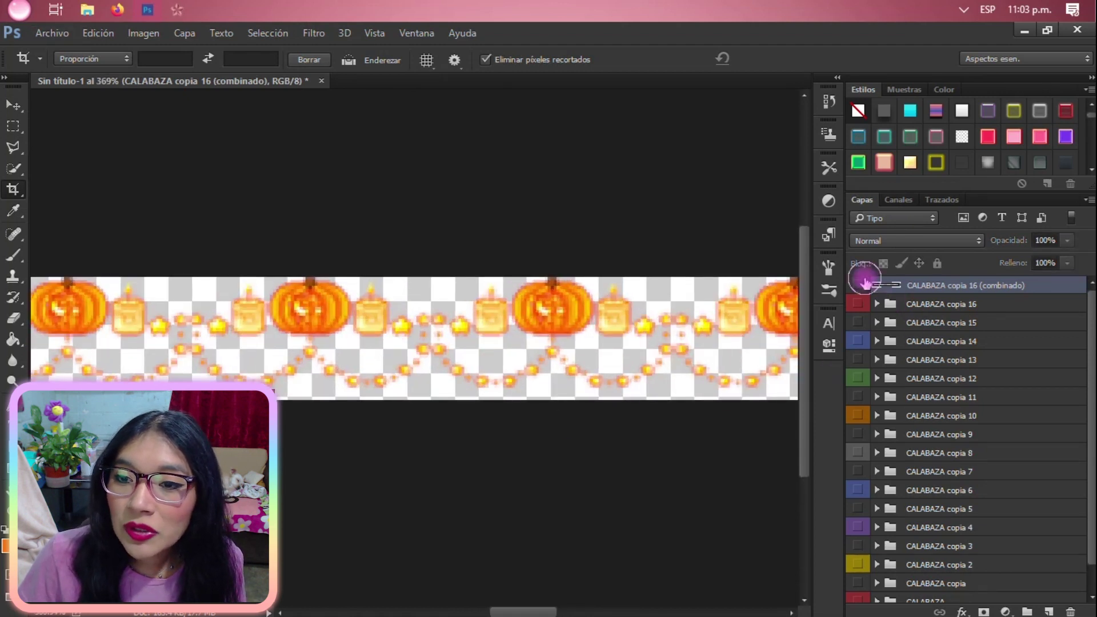
pyautogui.click(858, 285)
# Select all the CALABAZA groups and try to expand them together
pyautogui.click(877, 304)
pyautogui.click(877, 304)
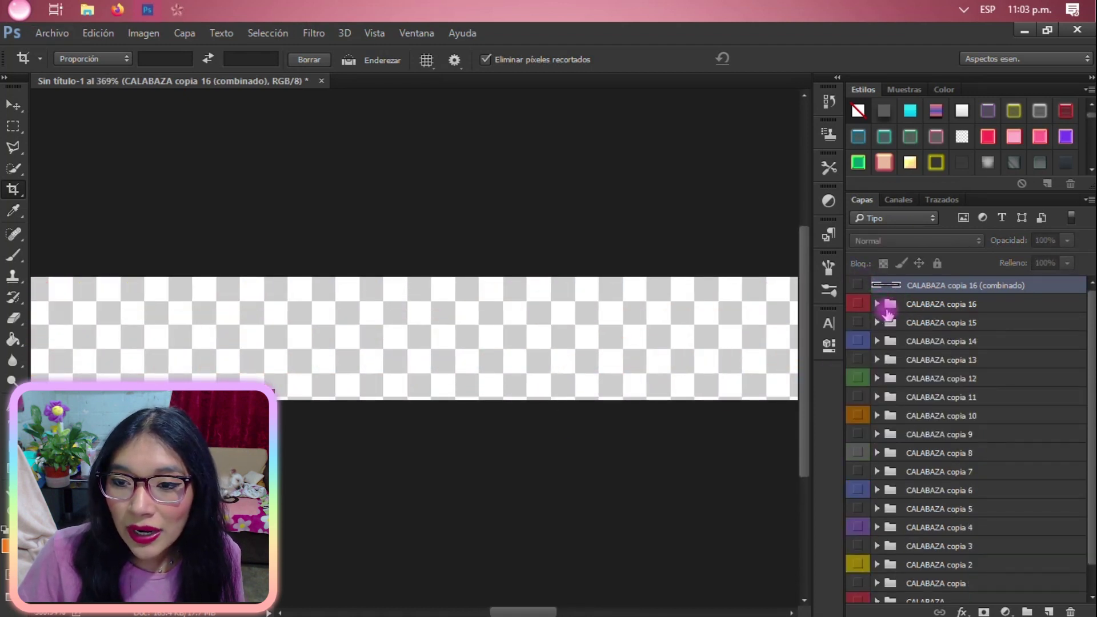
pyautogui.click(888, 305)
pyautogui.scroll(-1, 883, 400)
pyautogui.keyDown('shift'); pyautogui.click(912, 574); pyautogui.keyUp('shift')
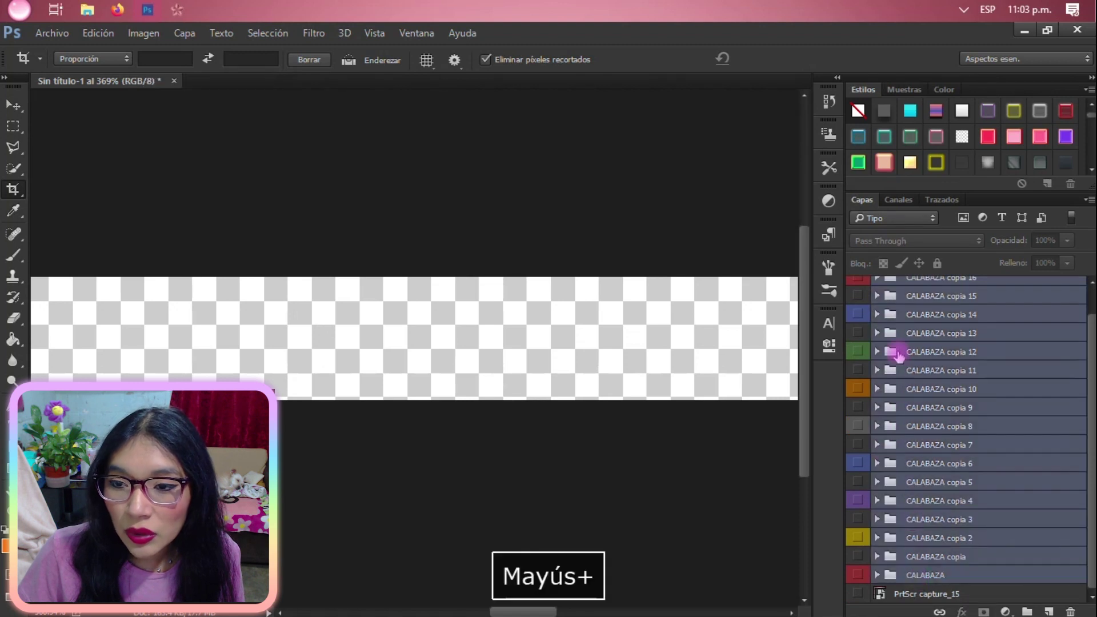
pyautogui.click(877, 297)
pyautogui.click(878, 299)
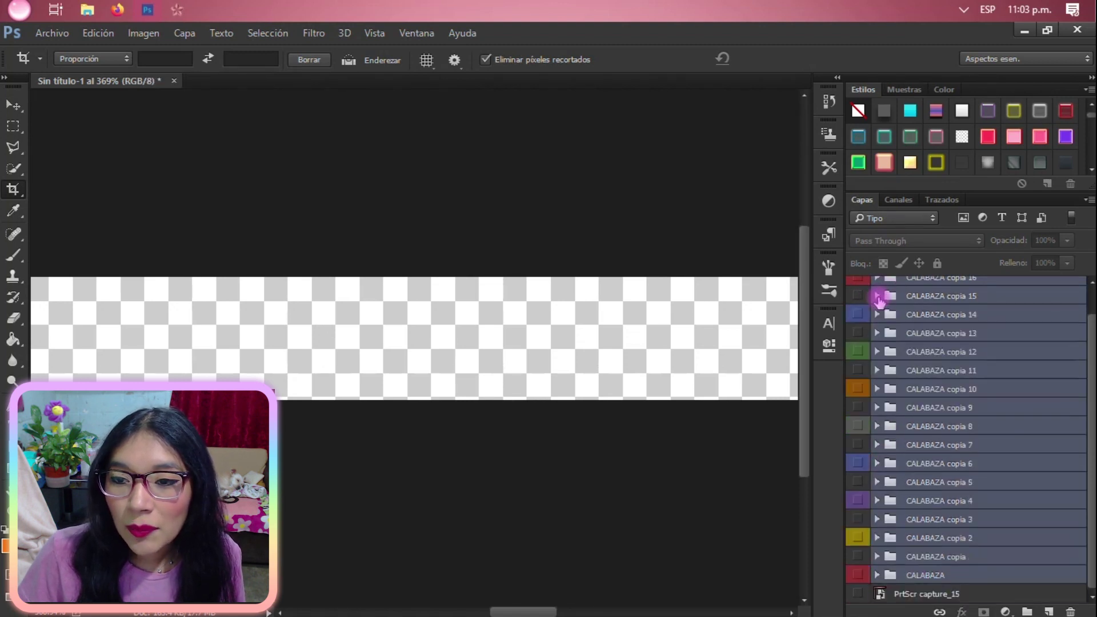
pyautogui.click(891, 323)
# Make CALABAZA copia 16 visible with Capa 2 shown and Capa 1 hidden, and collapse the group
pyautogui.click(877, 304)
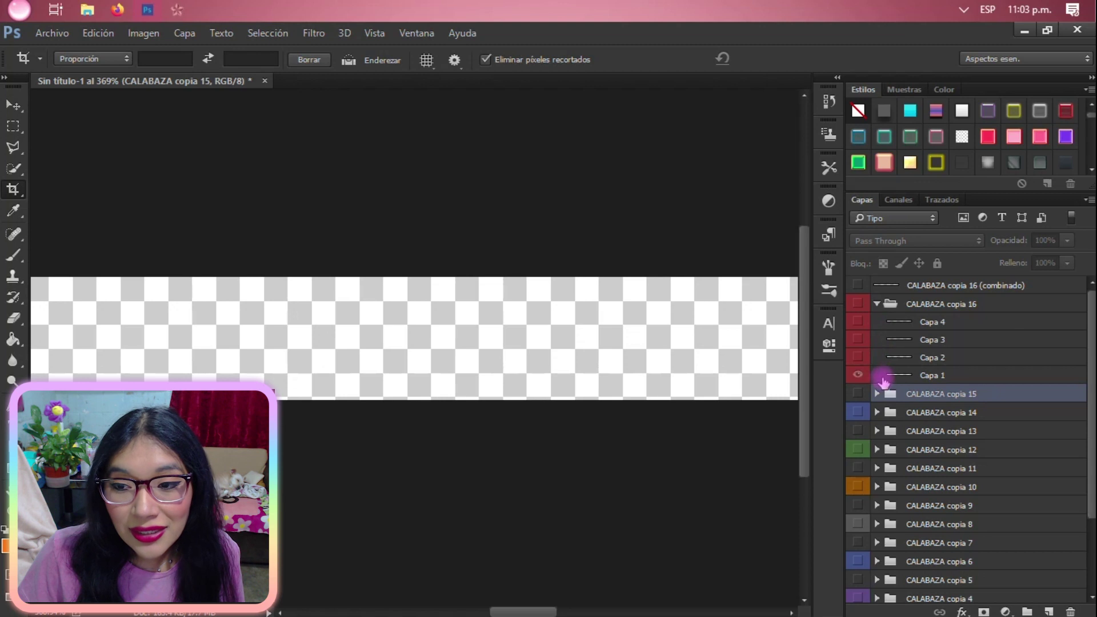
pyautogui.click(887, 376)
pyautogui.click(857, 357)
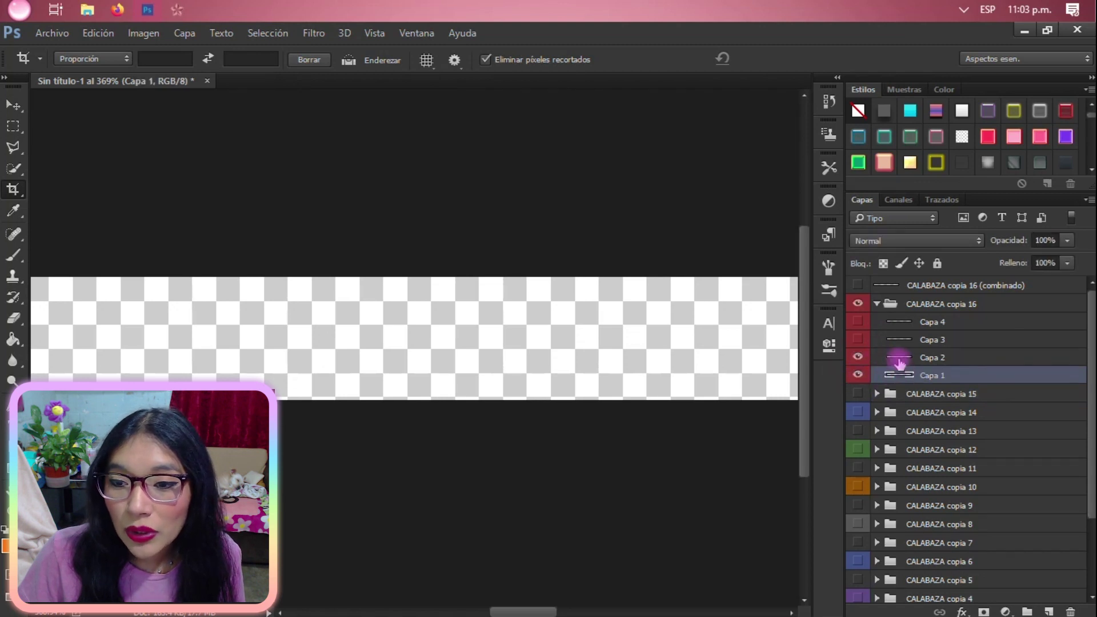
pyautogui.click(858, 375)
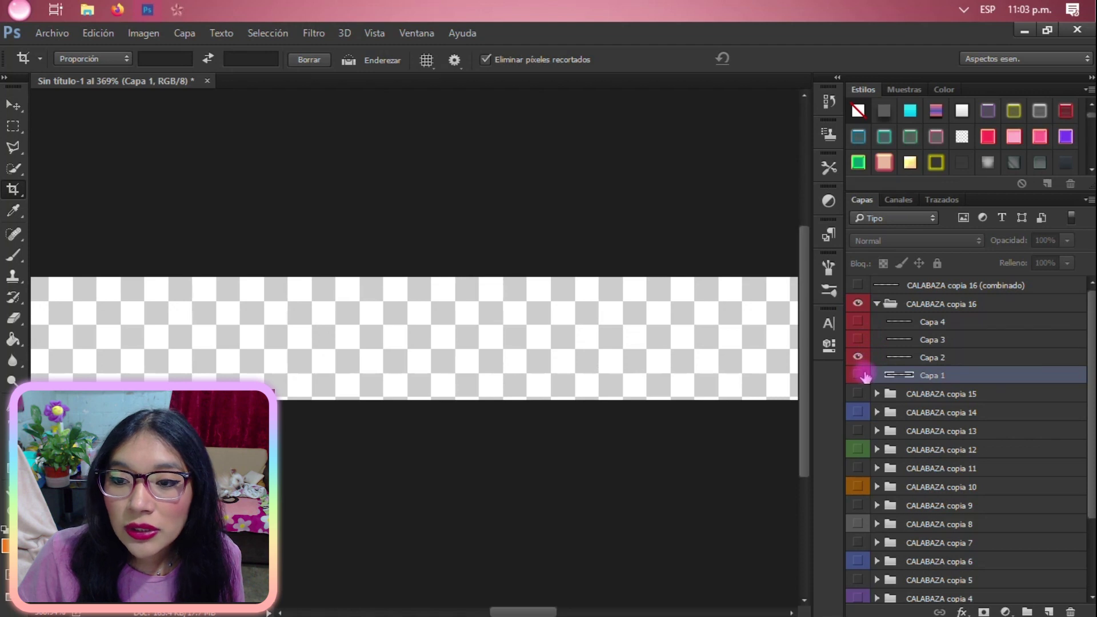
pyautogui.click(877, 303)
# Show the CALABAZA copia 15 and copia 14 groups with Capa 2 visible instead of Capa 1, collapsing each
pyautogui.click(859, 322)
pyautogui.click(876, 323)
pyautogui.click(857, 376)
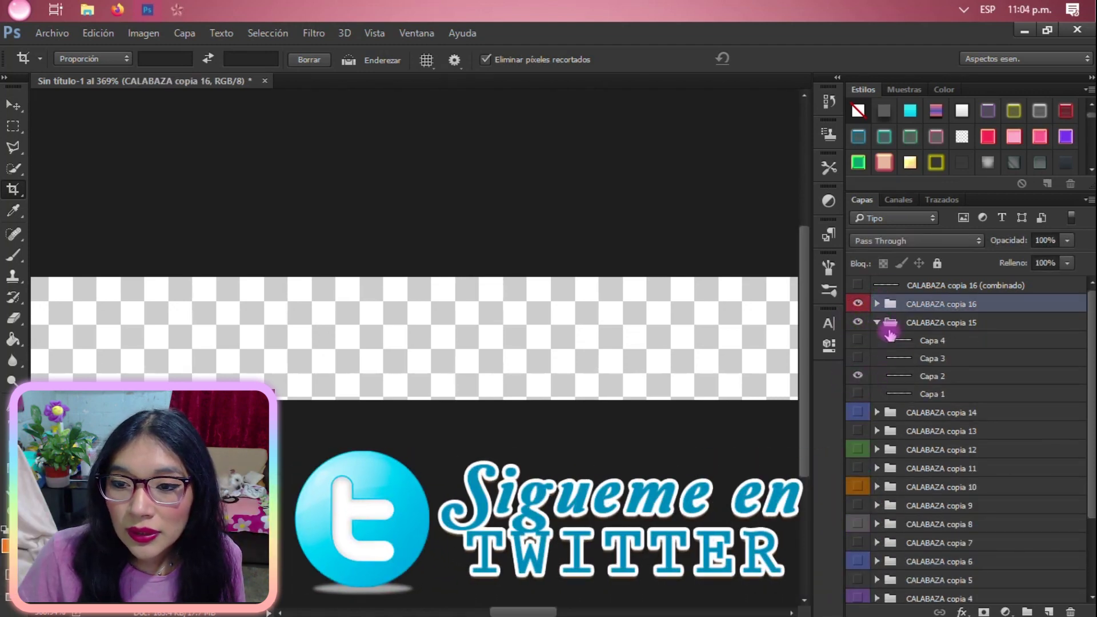
pyautogui.click(877, 323)
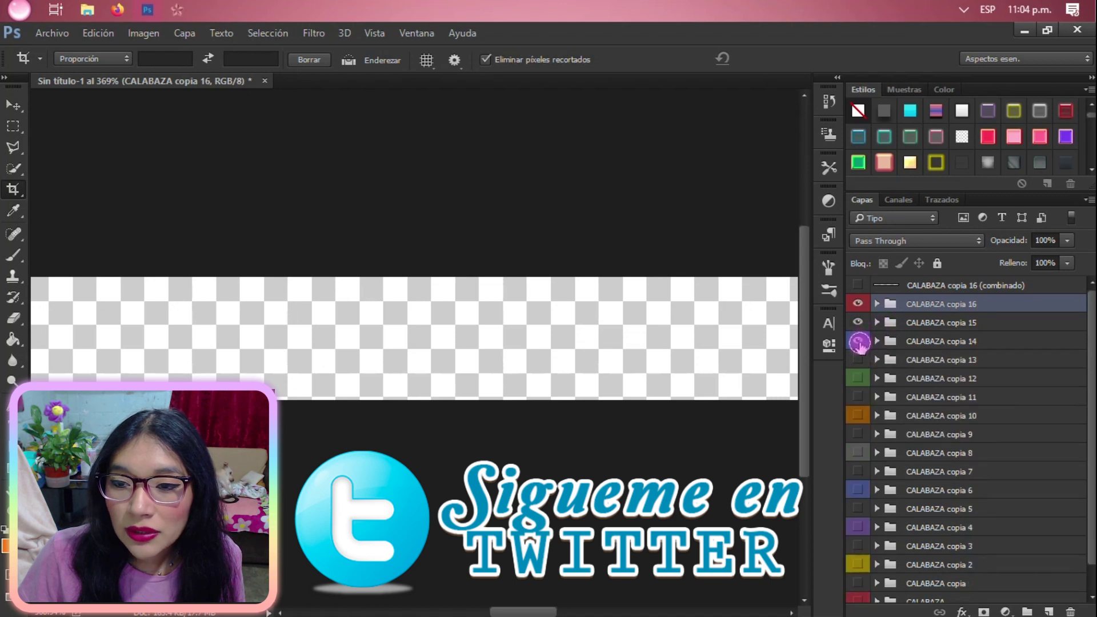
pyautogui.click(859, 341)
pyautogui.click(876, 341)
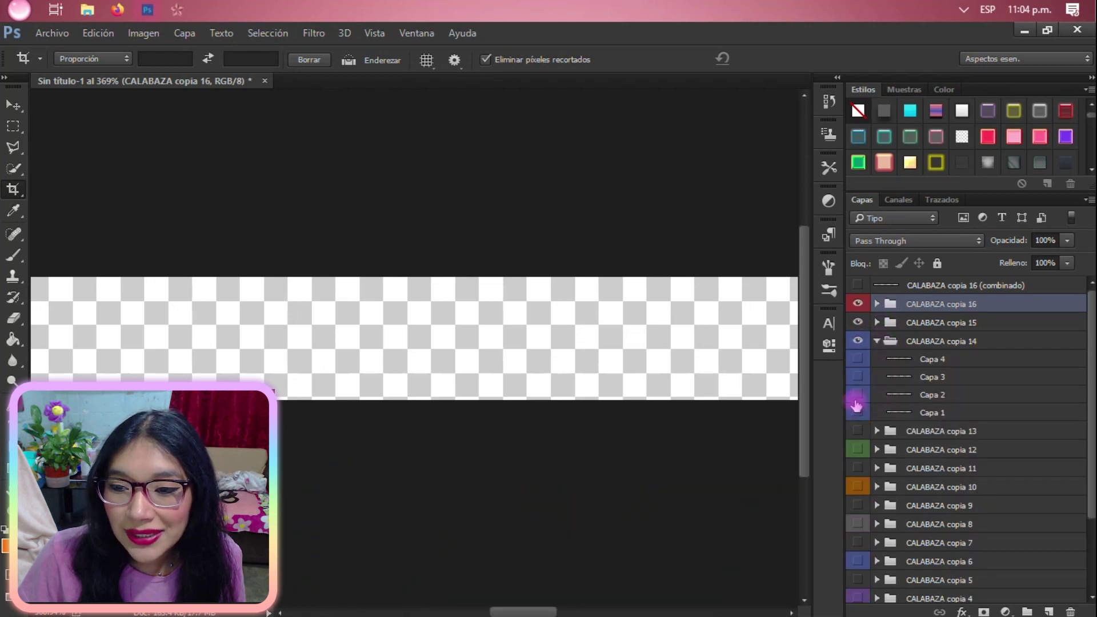
pyautogui.click(857, 397)
pyautogui.click(877, 341)
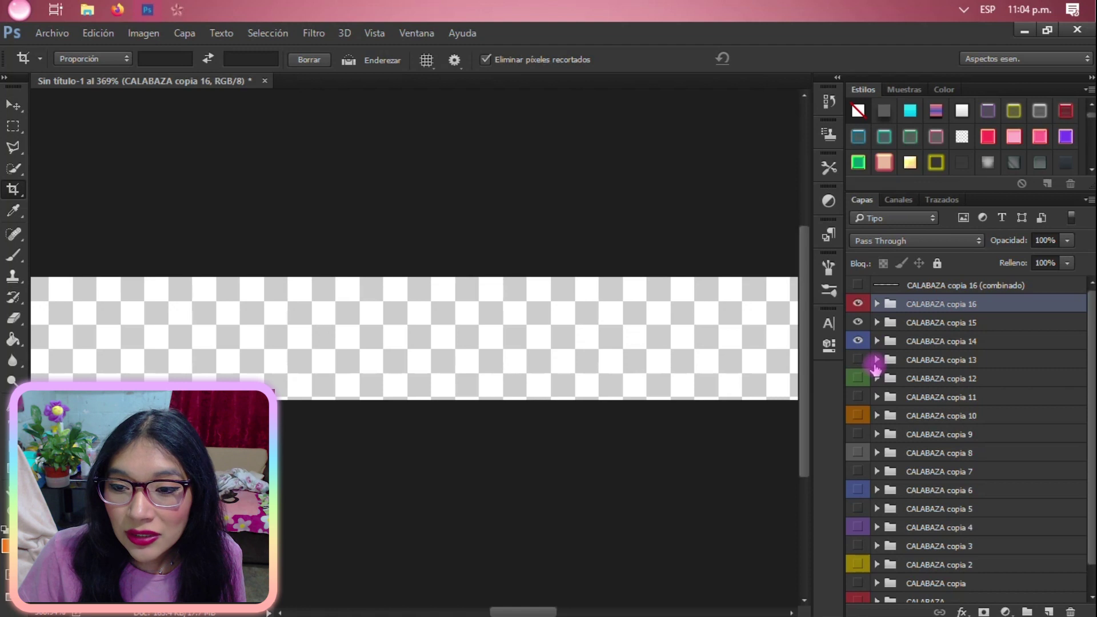
# Show CALABAZA copia 13 and copia 12, switching each from Capa 1 to Capa 2 and collapsing them
pyautogui.click(877, 360)
pyautogui.click(859, 360)
pyautogui.click(859, 413)
pyautogui.click(877, 360)
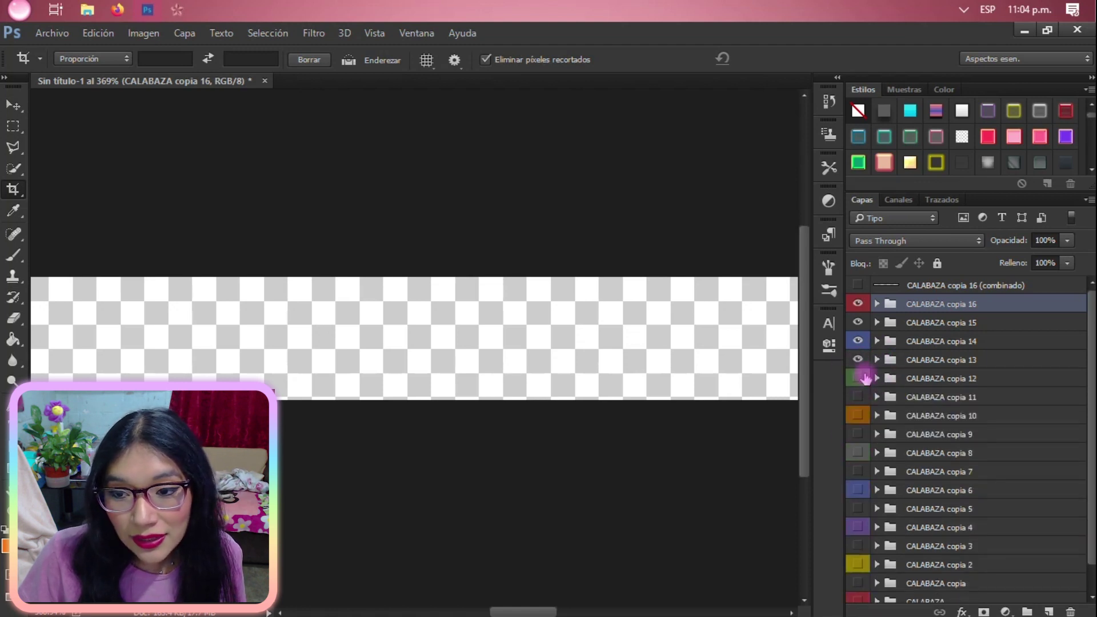
pyautogui.click(875, 378)
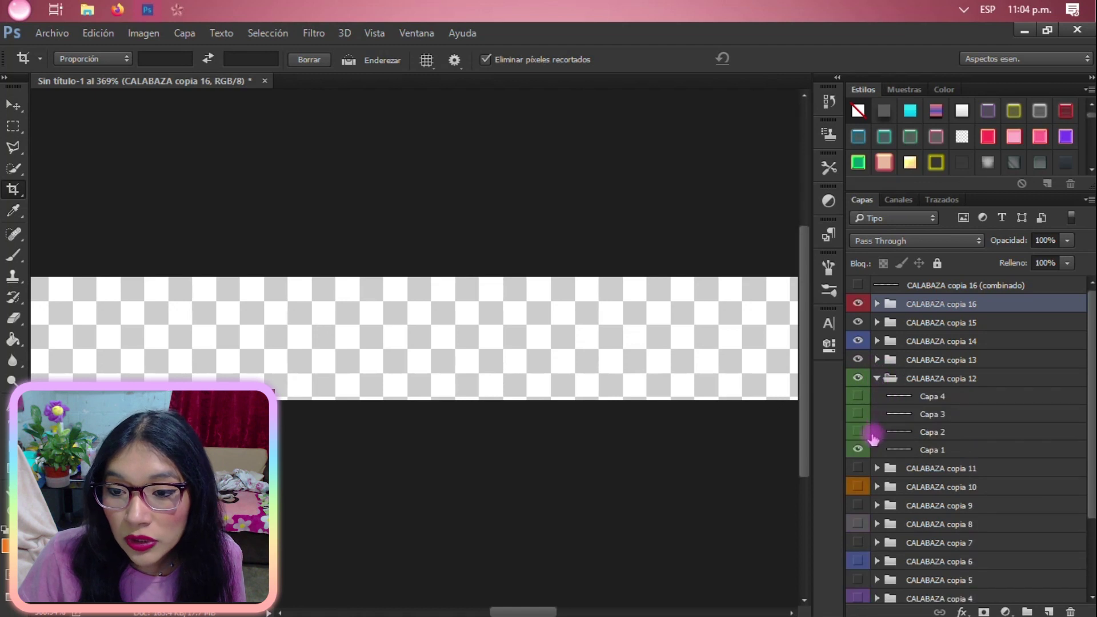
pyautogui.click(876, 379)
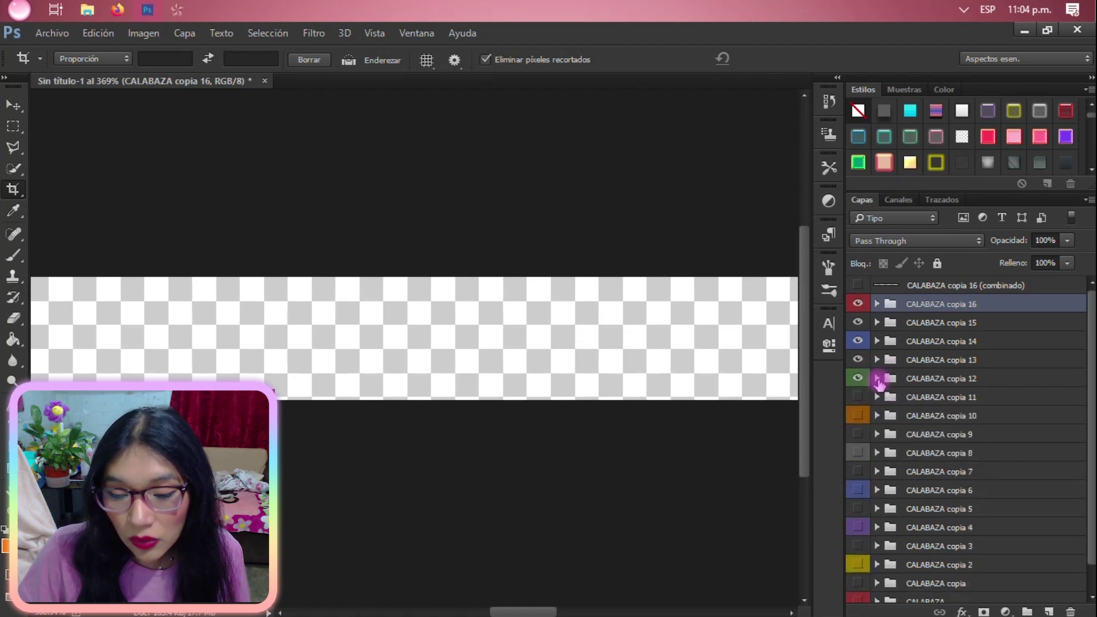
# Show the CALABAZA copia 11 and copia 10 groups, replacing visible Capa 1 with Capa 2 in both, and collapse them
pyautogui.click(867, 396)
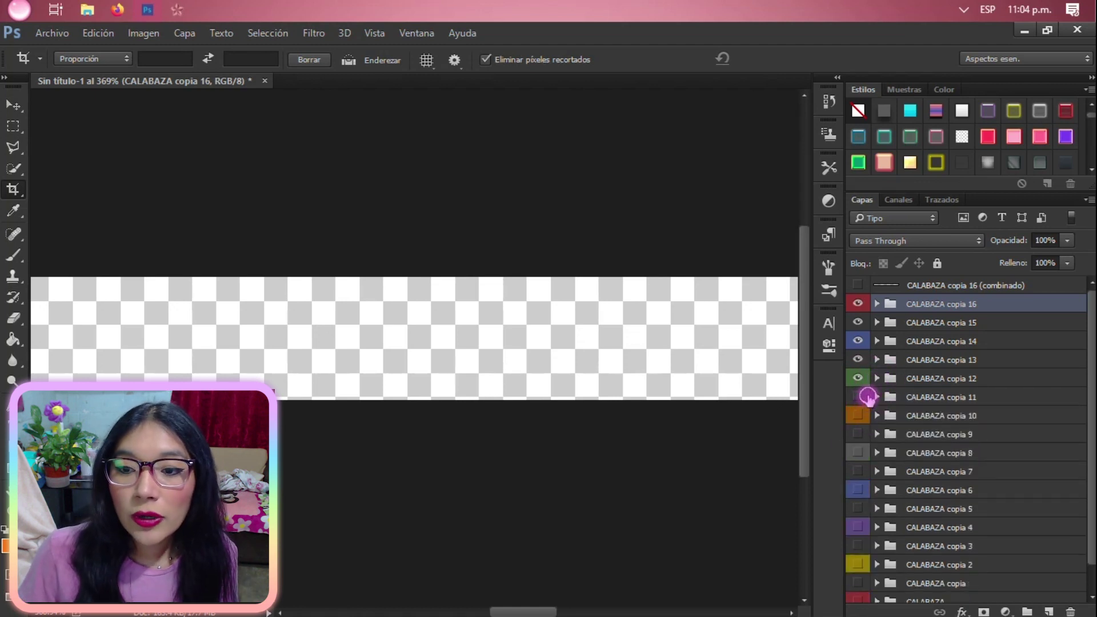
pyautogui.click(874, 400)
pyautogui.click(877, 397)
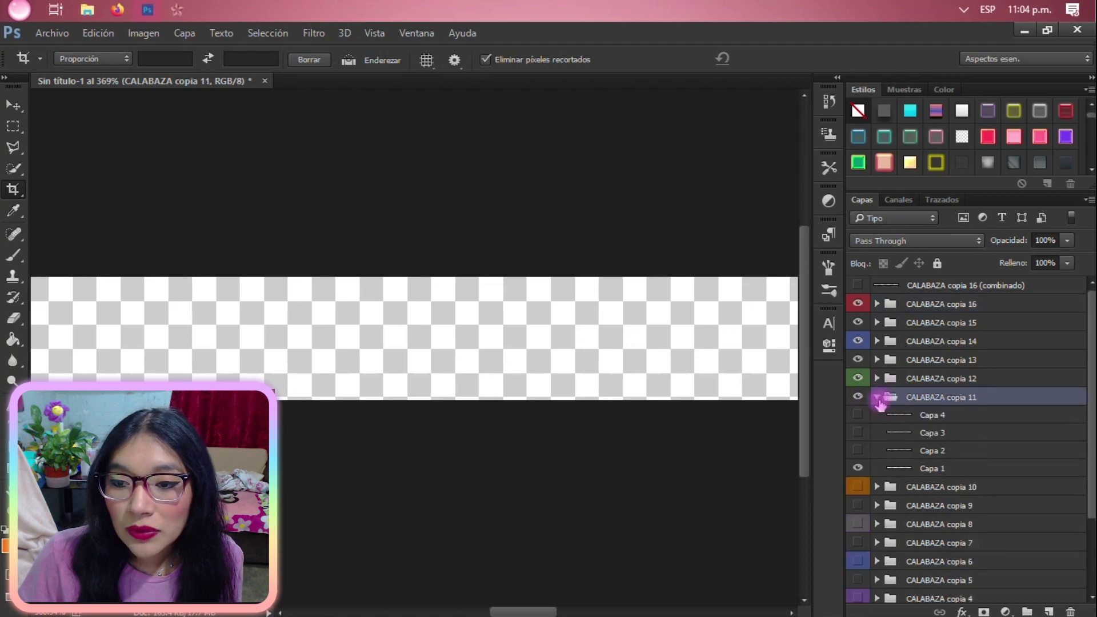
pyautogui.click(857, 450)
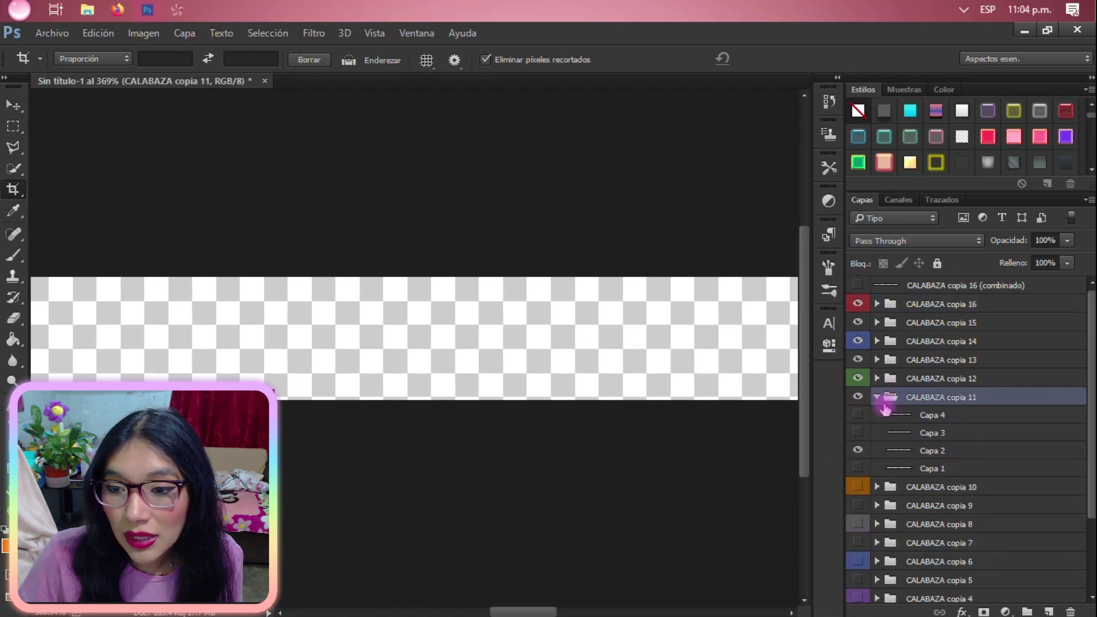
pyautogui.click(877, 397)
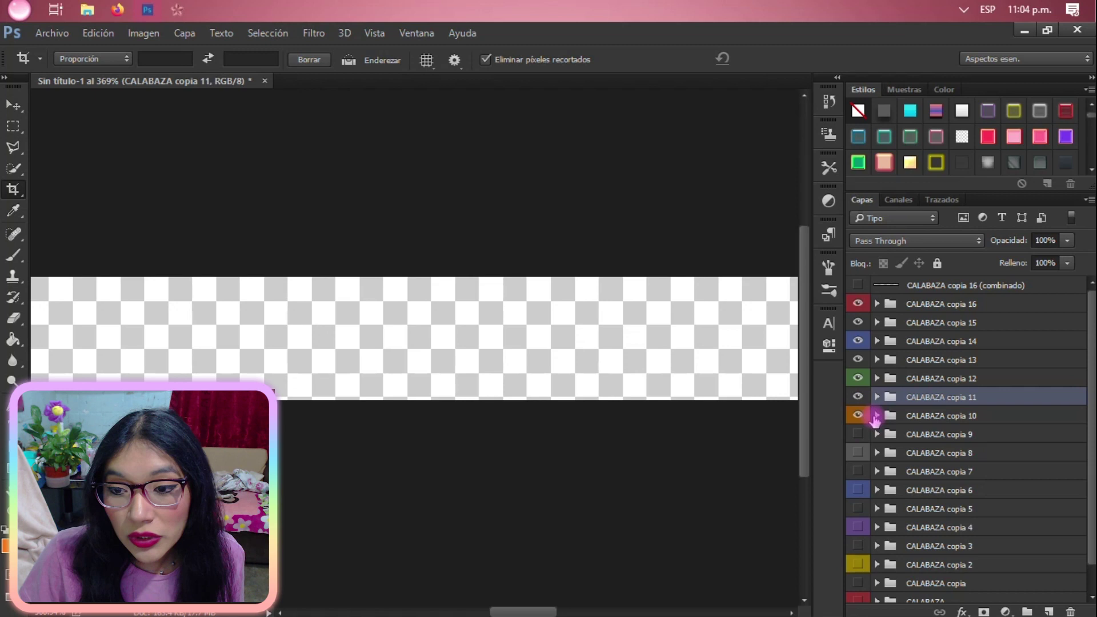
pyautogui.click(876, 416)
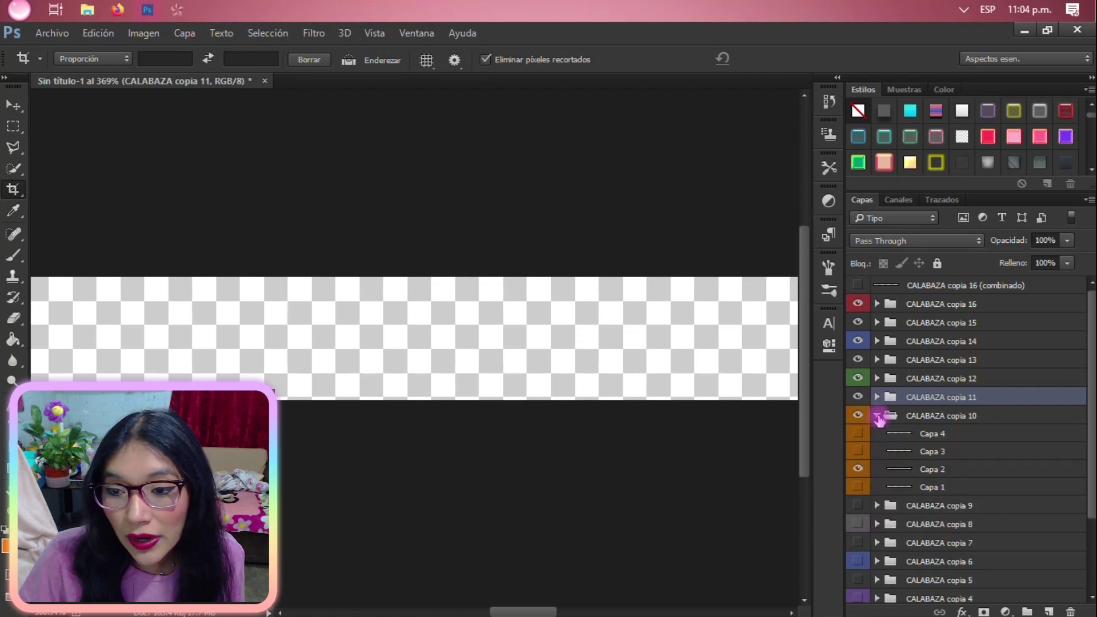
pyautogui.click(877, 416)
# Show the CALABAZA copia 9 group with Capa 2 on and Capa 1 off, and collapse it
pyautogui.click(859, 433)
pyautogui.click(877, 435)
pyautogui.click(859, 506)
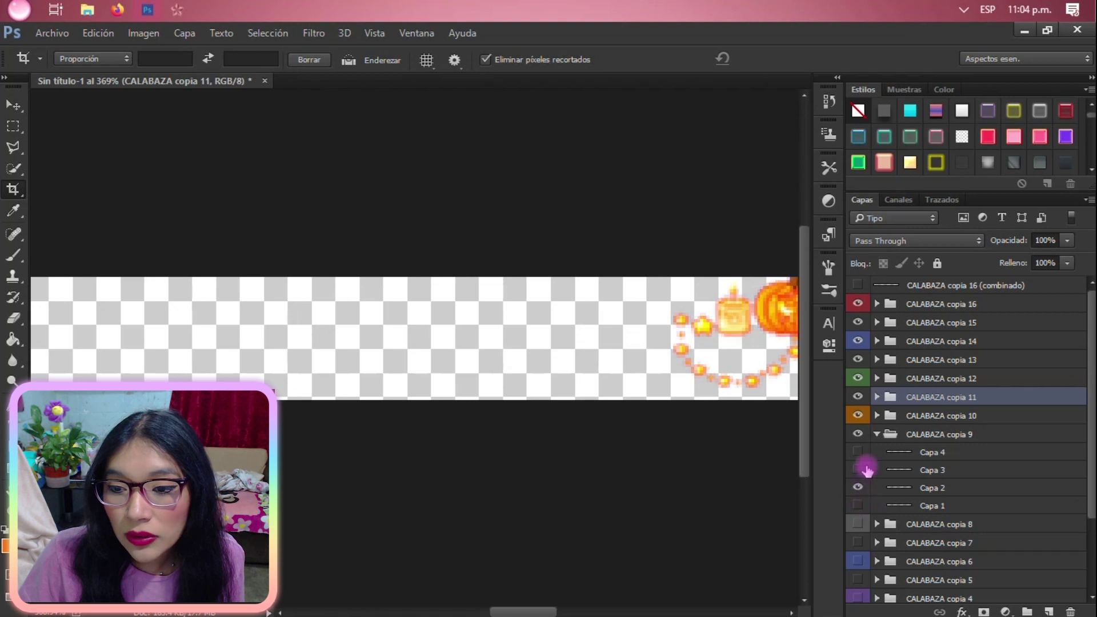
pyautogui.click(877, 434)
# Show CALABAZA copia 8, copia 7 and the remaining groups down to CALABAZA, each with Capa 2 visible instead of Capa 1
pyautogui.click(860, 452)
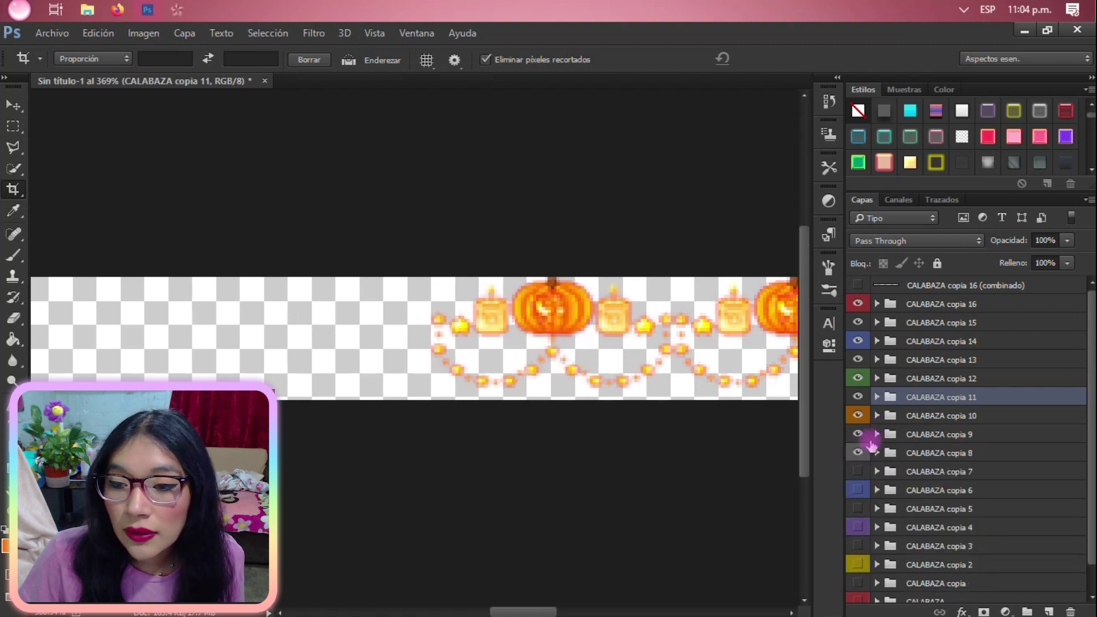
pyautogui.click(857, 453)
pyautogui.click(857, 453)
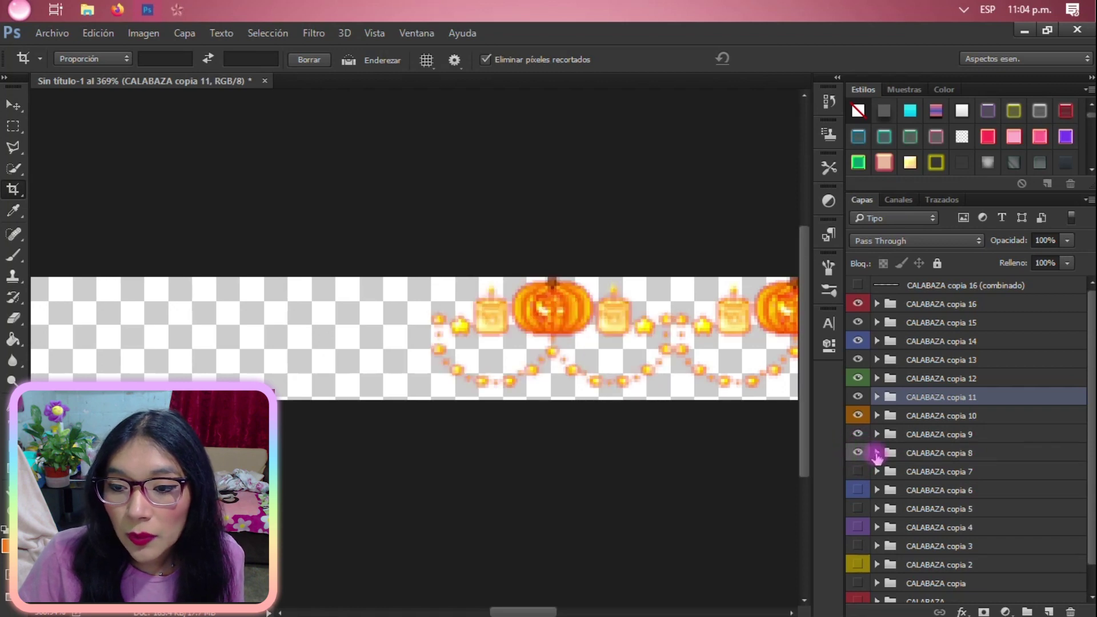
pyautogui.click(877, 453)
pyautogui.click(863, 520)
pyautogui.click(862, 519)
pyautogui.click(877, 453)
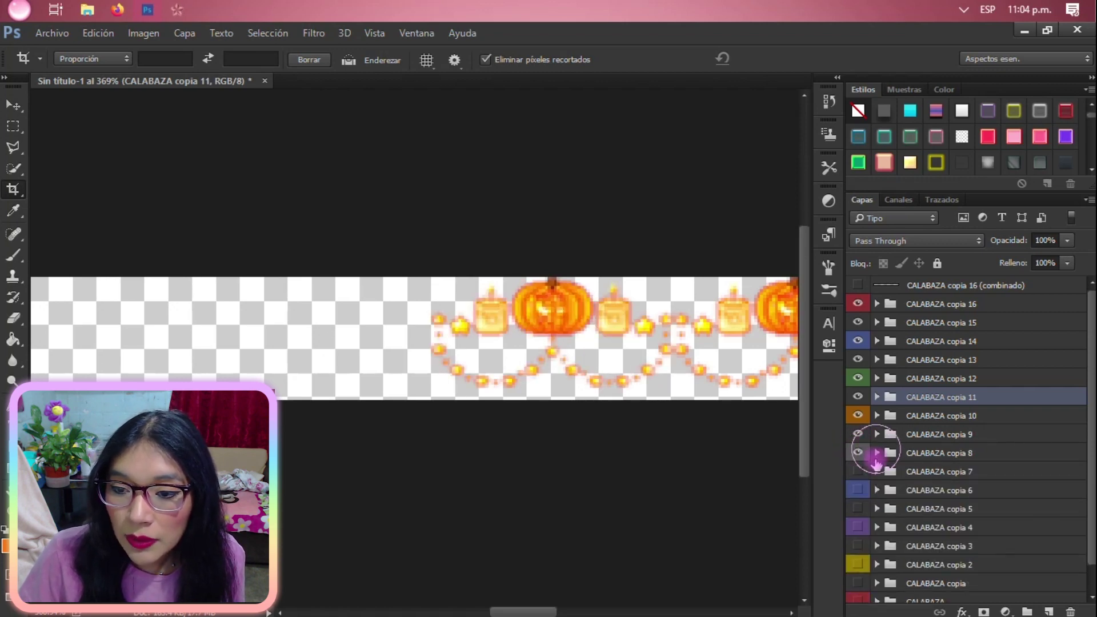
pyautogui.click(858, 471)
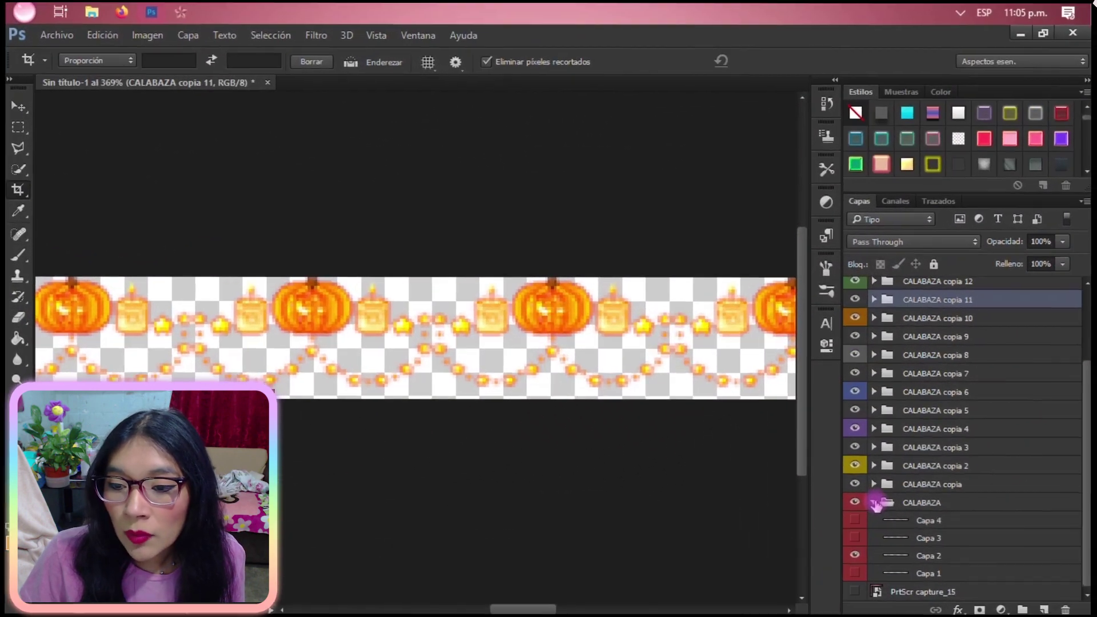
pyautogui.click(755, 453)
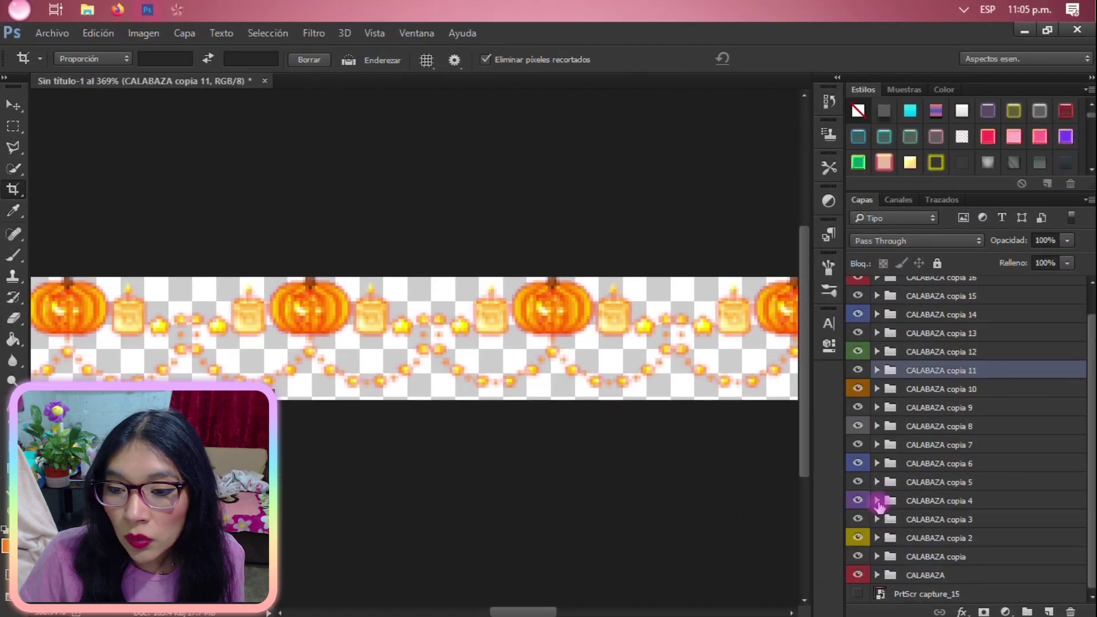
# Stamp all groups from CALABAZA to CALABAZA copia 16 into a merged layer, hide it, and expand the CALABAZA copia 16 group
pyautogui.click(910, 573)
pyautogui.hotkey('ctrl', 'alt', 'e')
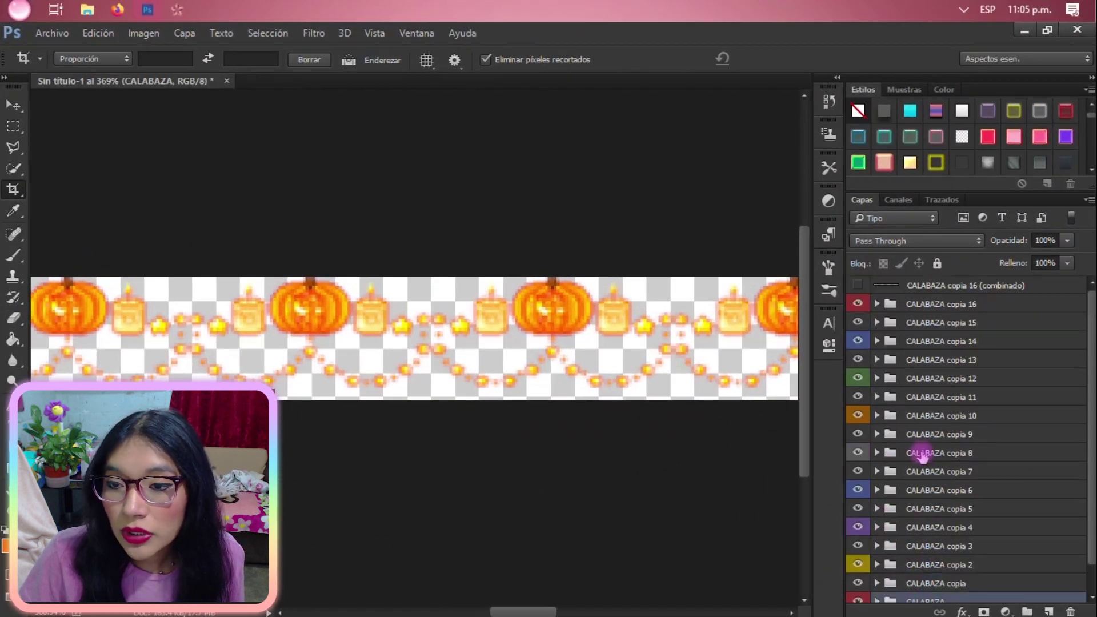
pyautogui.keyDown('shift'); pyautogui.click(938, 304); pyautogui.keyUp('shift')
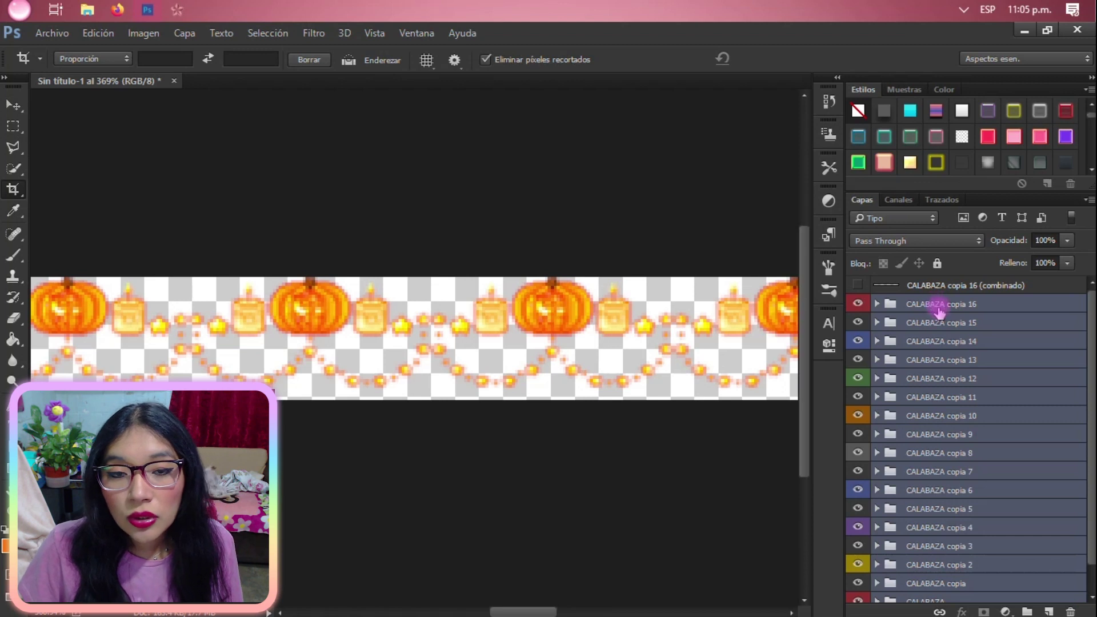
pyautogui.hotkey('ctrl', 'alt', 'e')
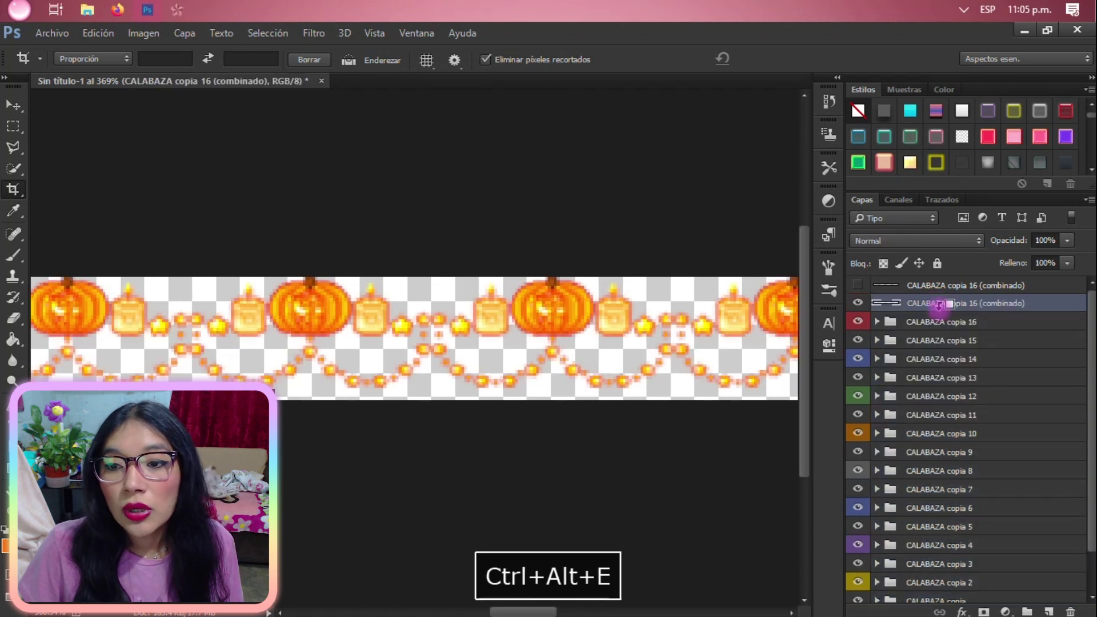
pyautogui.click(859, 304)
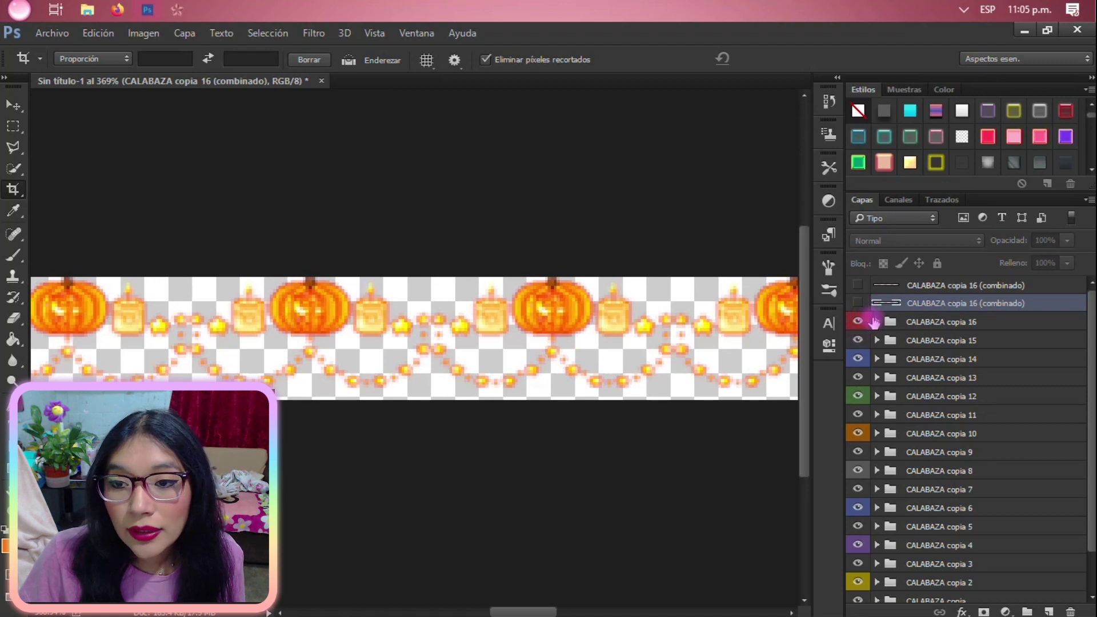
pyautogui.click(876, 322)
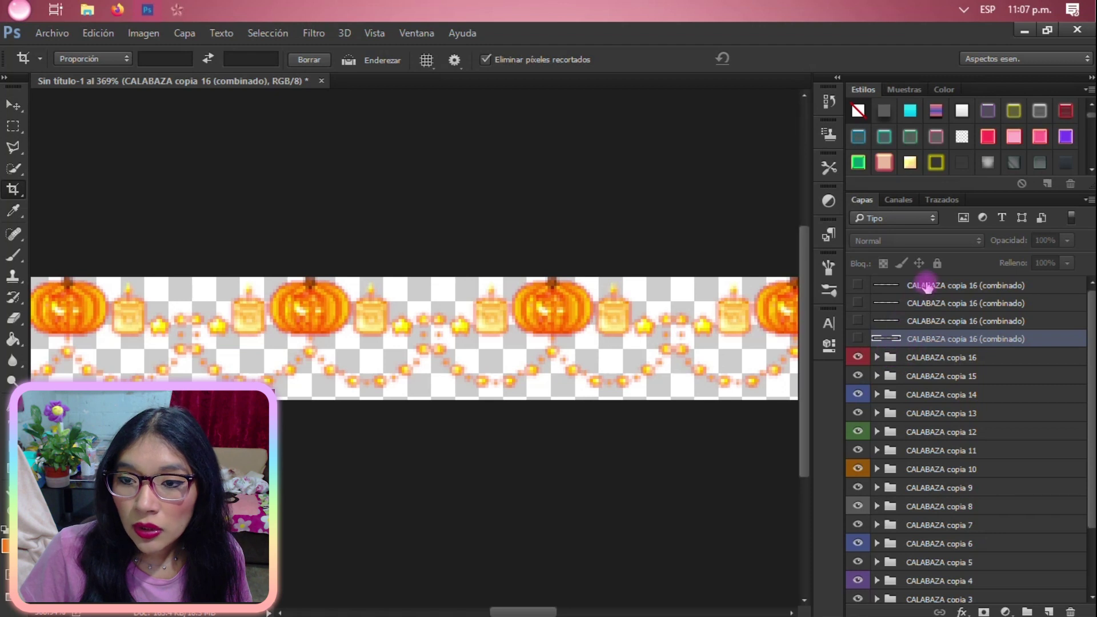
# Hide every group from CALABAZA copia 16 to CALABAZA and show the lowest combined layer
pyautogui.moveTo(864, 357); pyautogui.dragTo(860, 482)
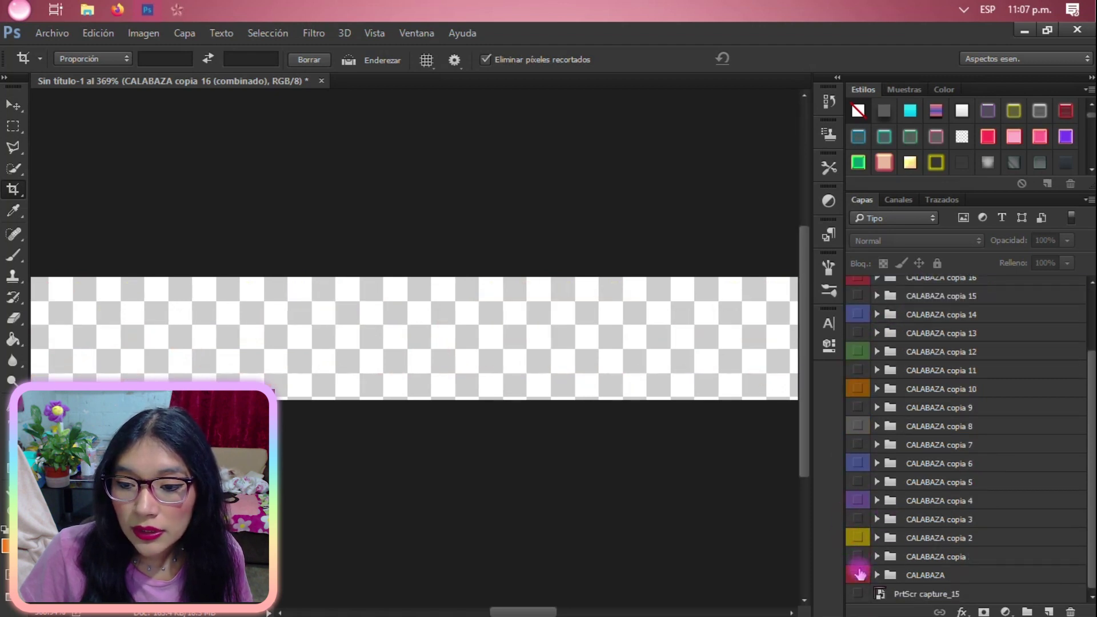
pyautogui.scroll(3, 914, 423)
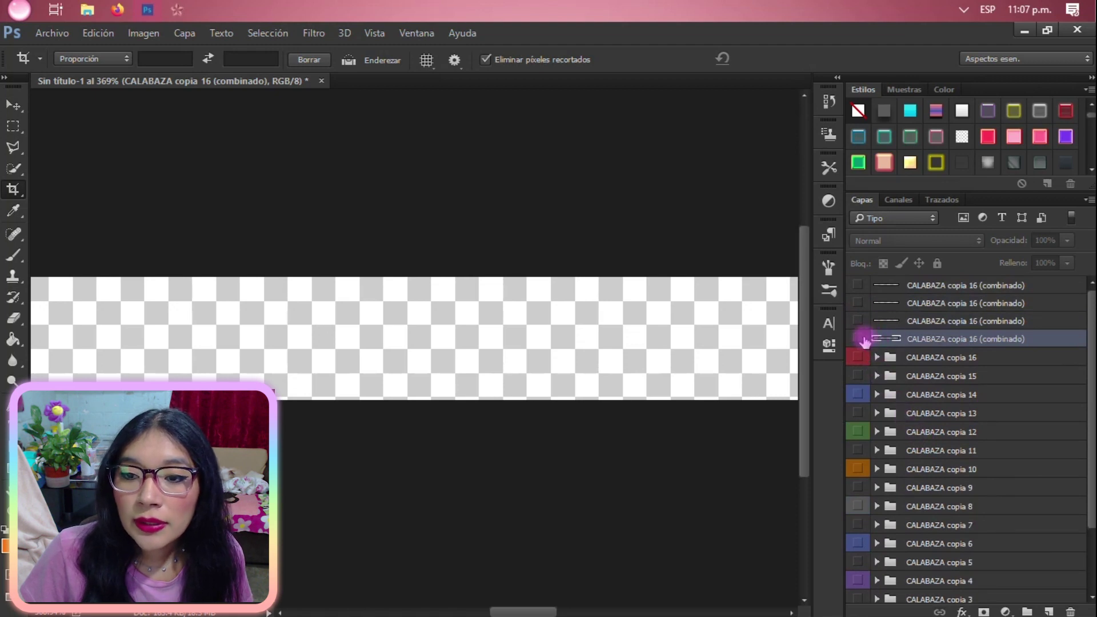
pyautogui.click(857, 339)
# Rename the lowest combined layer 4 and the combined layer directly above it 3
pyautogui.doubleClick(910, 339)
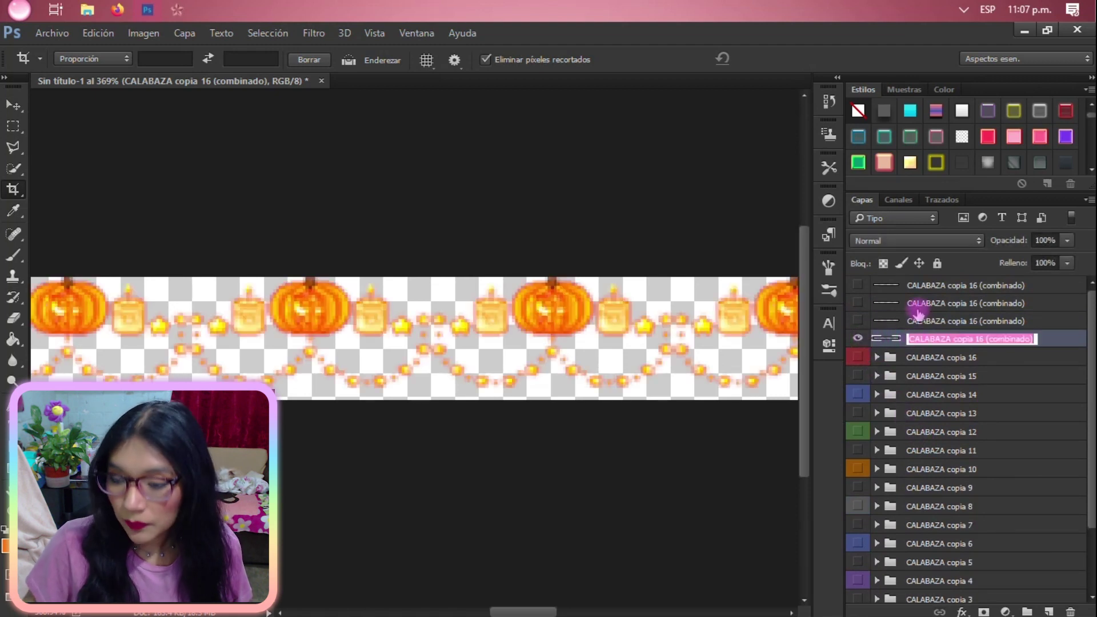
pyautogui.write('4')
pyautogui.doubleClick(933, 320)
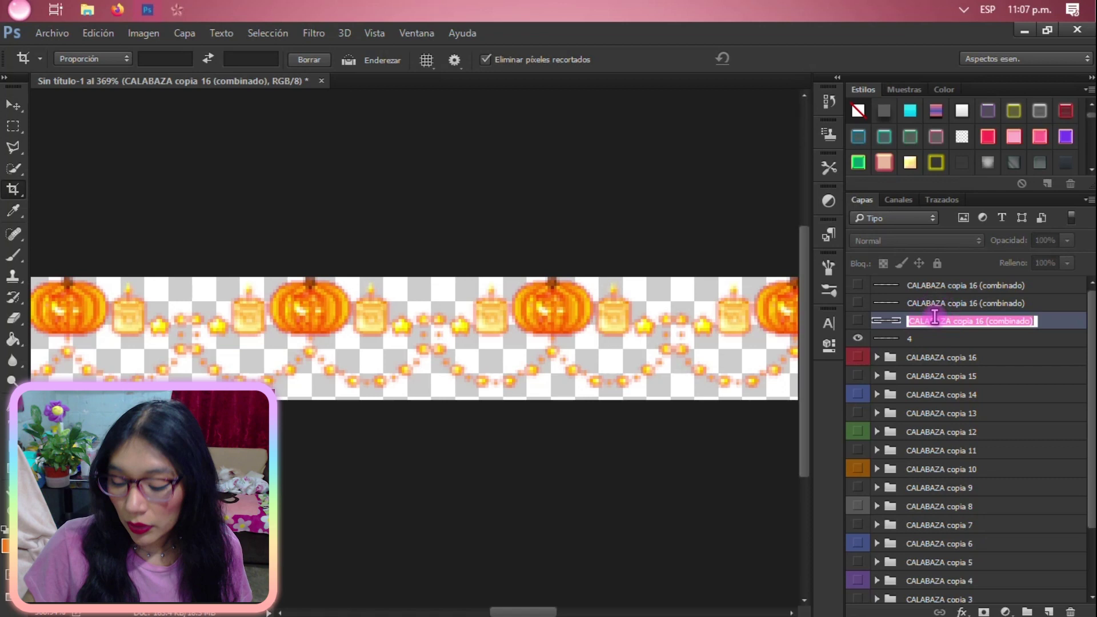
pyautogui.write('3')
# Rename the second combined layer from the top of the stack 2 and the topmost one 1
pyautogui.click(926, 310)
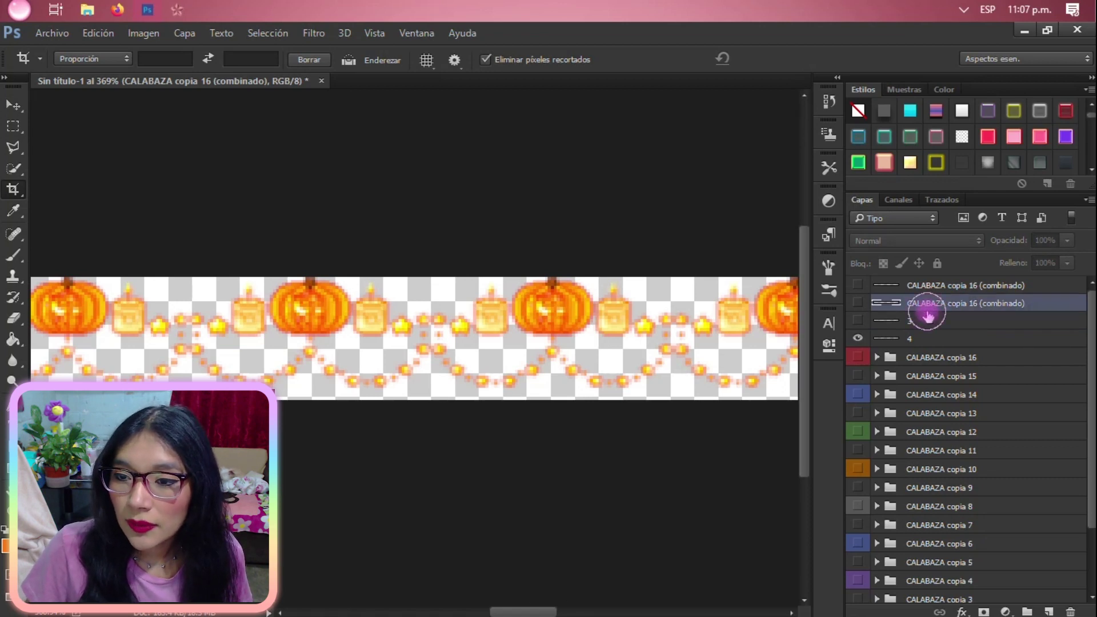
pyautogui.doubleClick(926, 308)
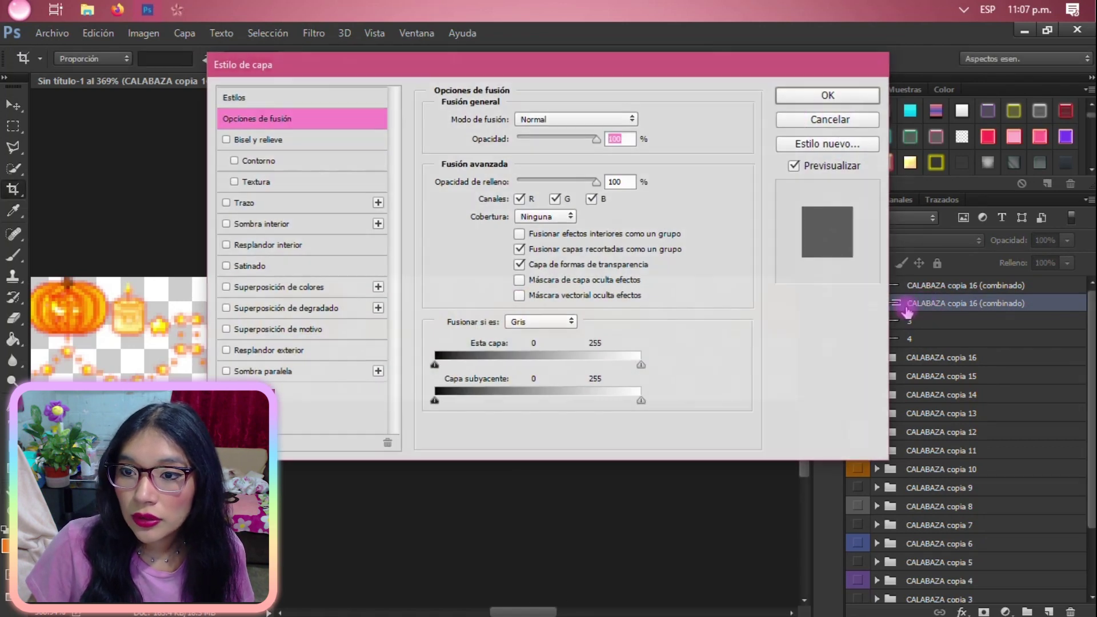
pyautogui.press('Escape')
pyautogui.doubleClick(914, 303)
pyautogui.write('2')
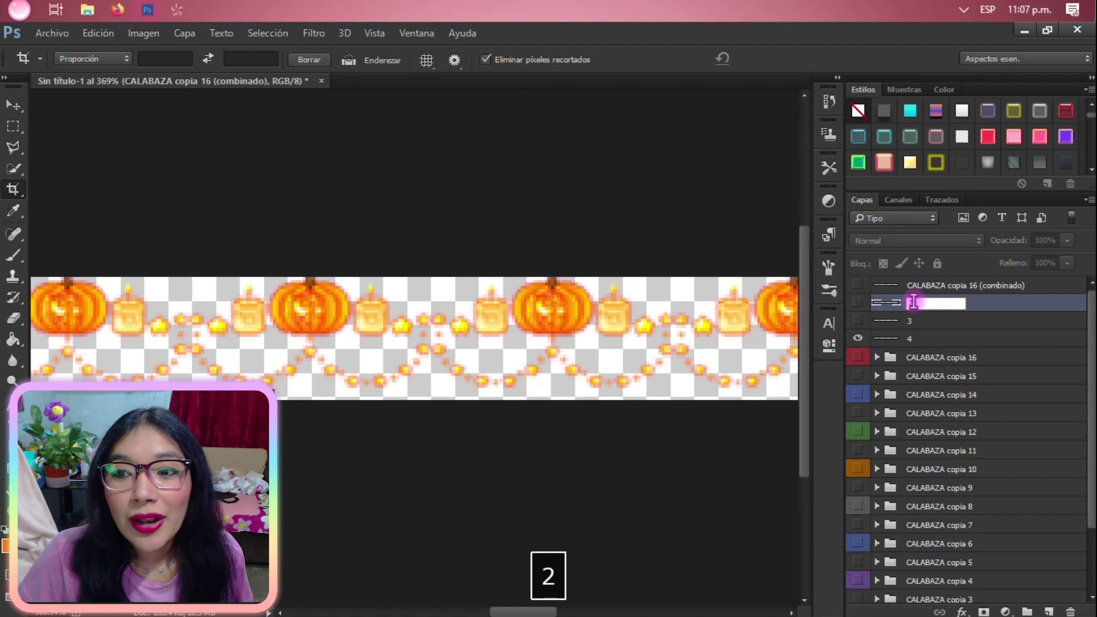
pyautogui.click(921, 286)
pyautogui.doubleClick(926, 285)
pyautogui.write('1')
pyautogui.press('Return')
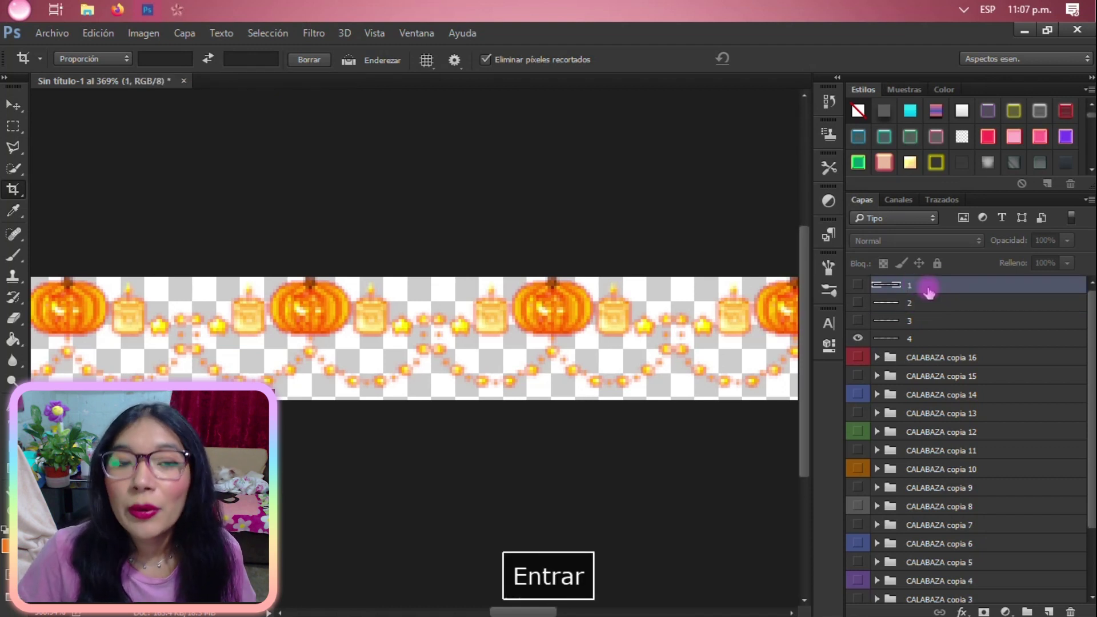
# Select layer 4 and start saving the visible garland for web as a transparent PNG-24
pyautogui.click(913, 340)
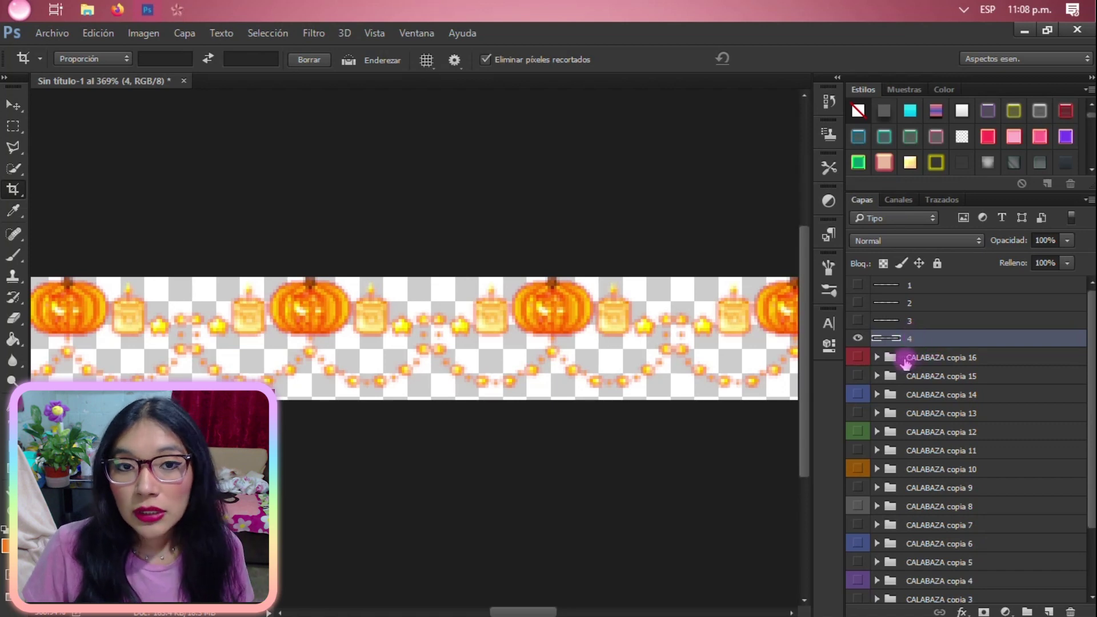
pyautogui.click(57, 35)
pyautogui.moveTo(196, 267)
pyautogui.click(416, 322)
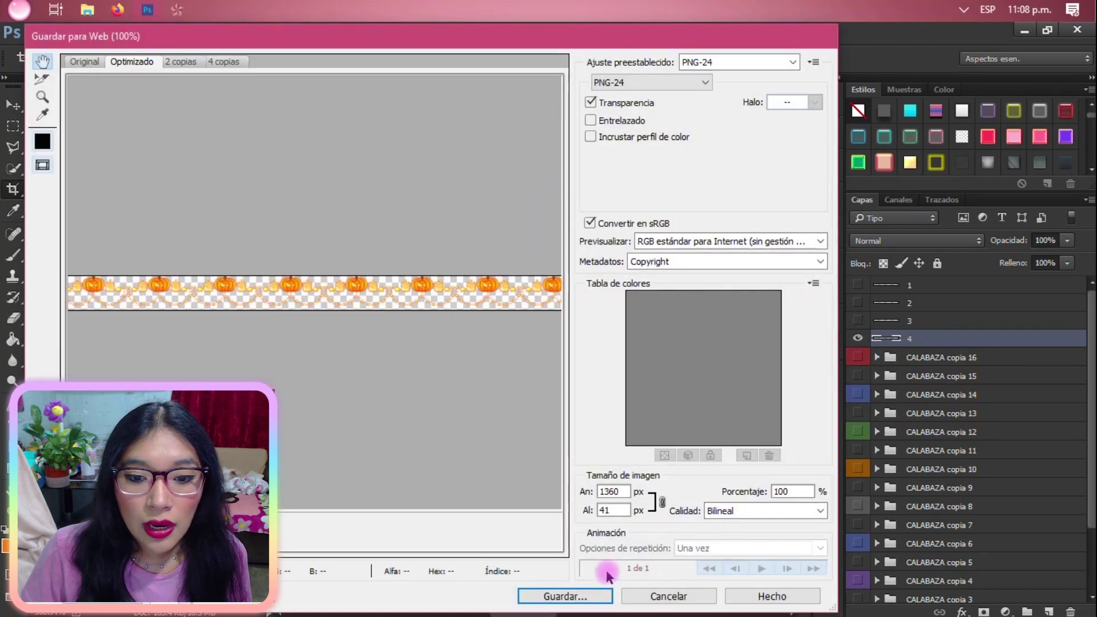
pyautogui.click(578, 598)
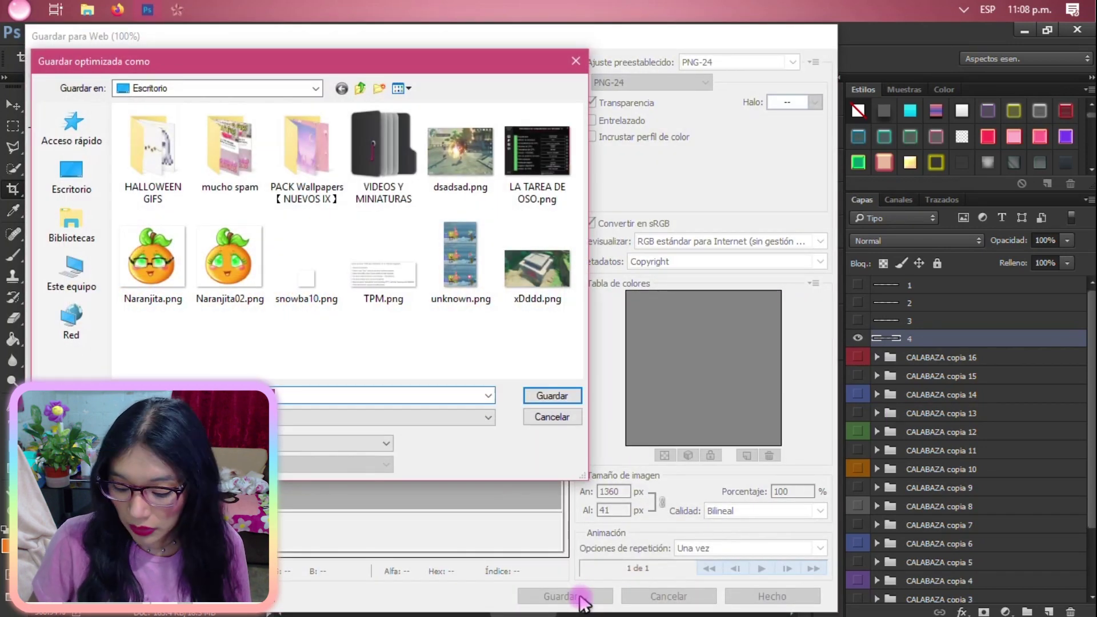
# Create a folder named Calabazitas Kawaii Animadas inside HALLOWEEN GIFS and save the frame there as 4.png
pyautogui.doubleClick(161, 182)
pyautogui.click(376, 91)
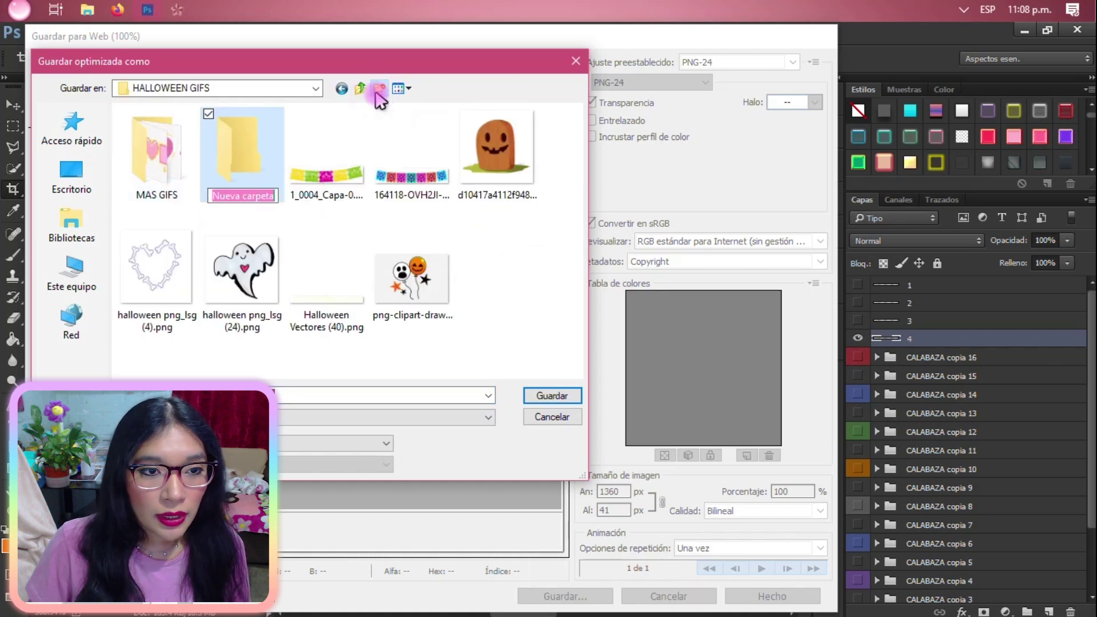
pyautogui.press('capslock')
pyautogui.write('Calabazitas Kawaii Animadas')
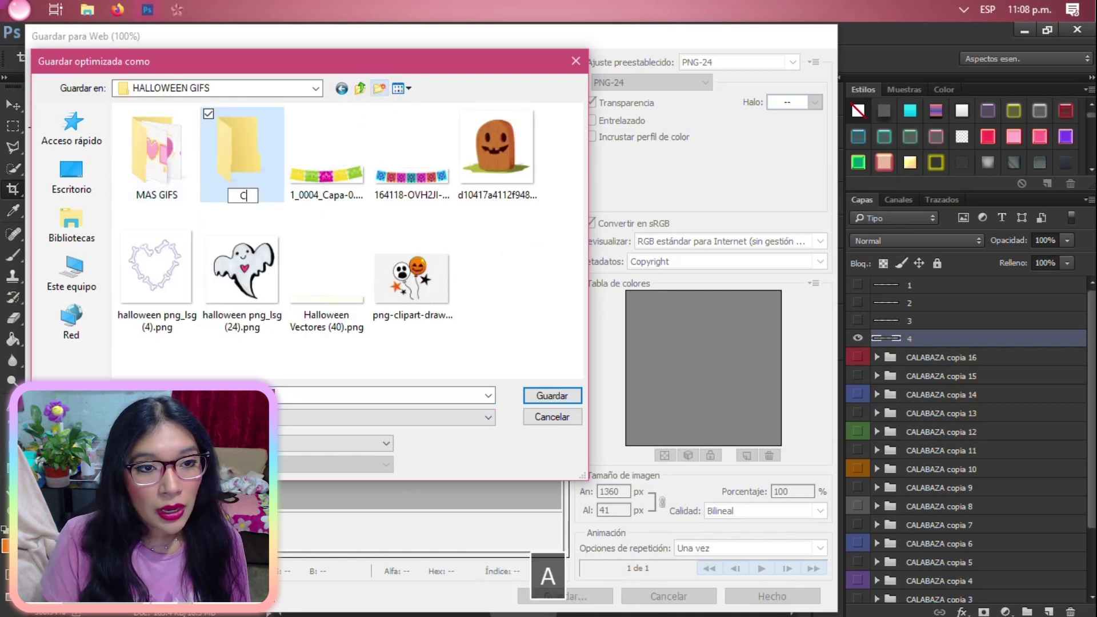
pyautogui.press('Return')
pyautogui.click(542, 396)
pyautogui.click(543, 395)
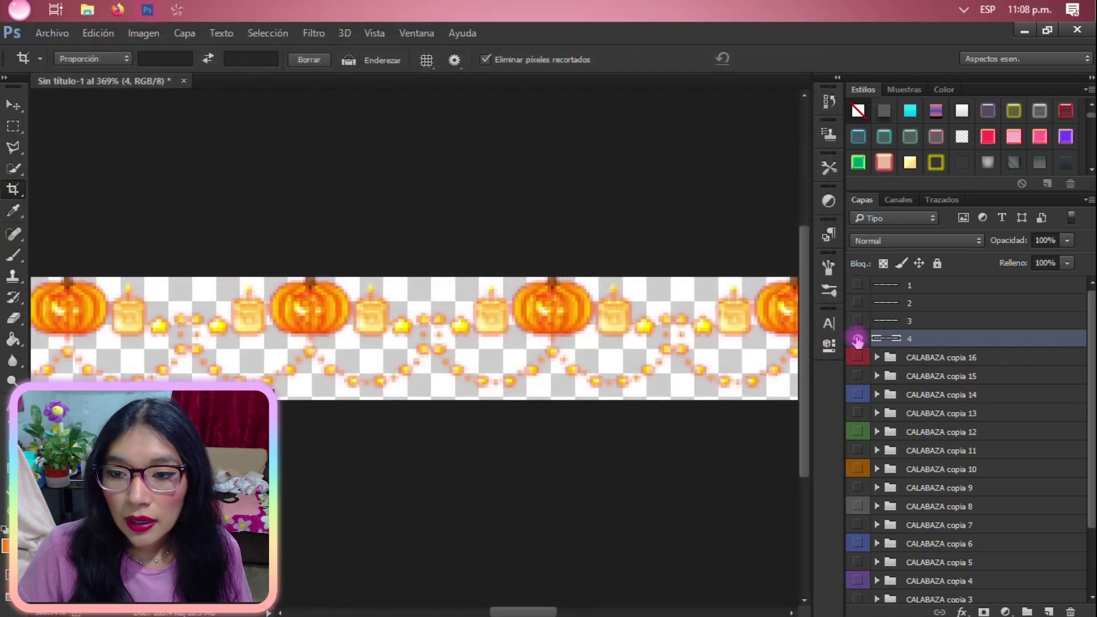
# Show layer 3 instead of layer 4 and save it for web as 3.png in the Calabazitas Kawaii Animadas folder
pyautogui.click(857, 338)
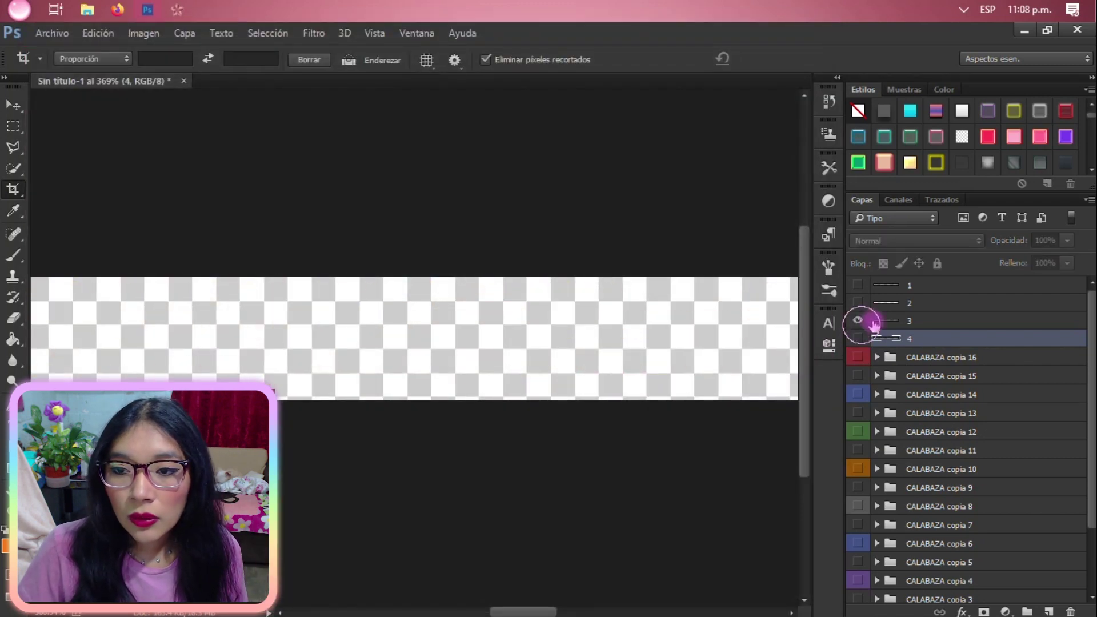
pyautogui.click(858, 321)
pyautogui.click(885, 320)
pyautogui.click(52, 33)
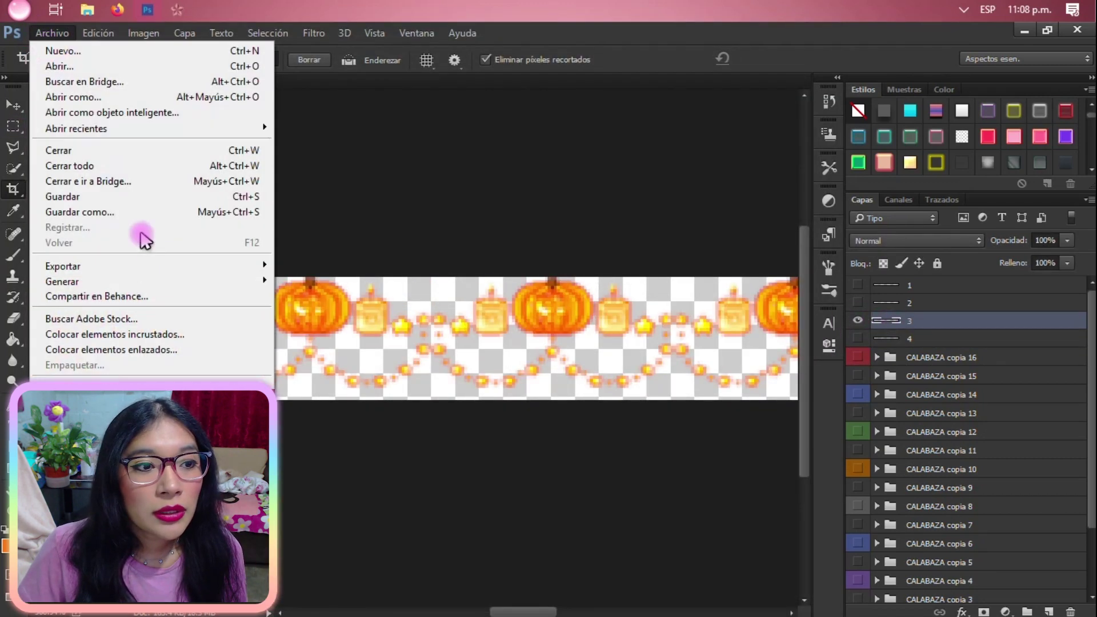
pyautogui.moveTo(186, 266)
pyautogui.click(409, 337)
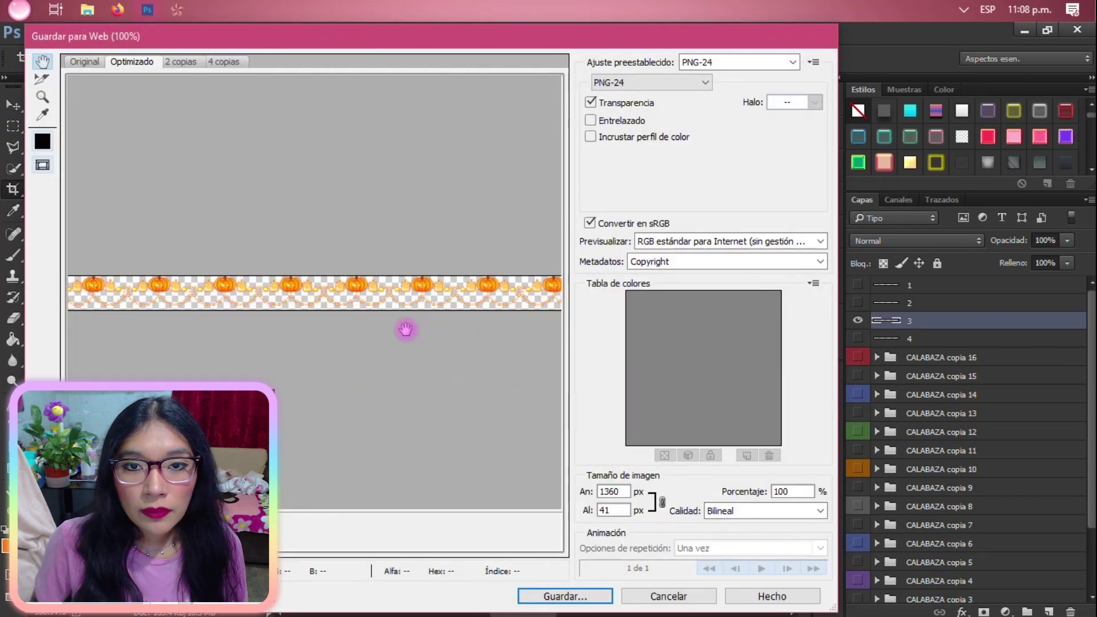
pyautogui.press('Return')
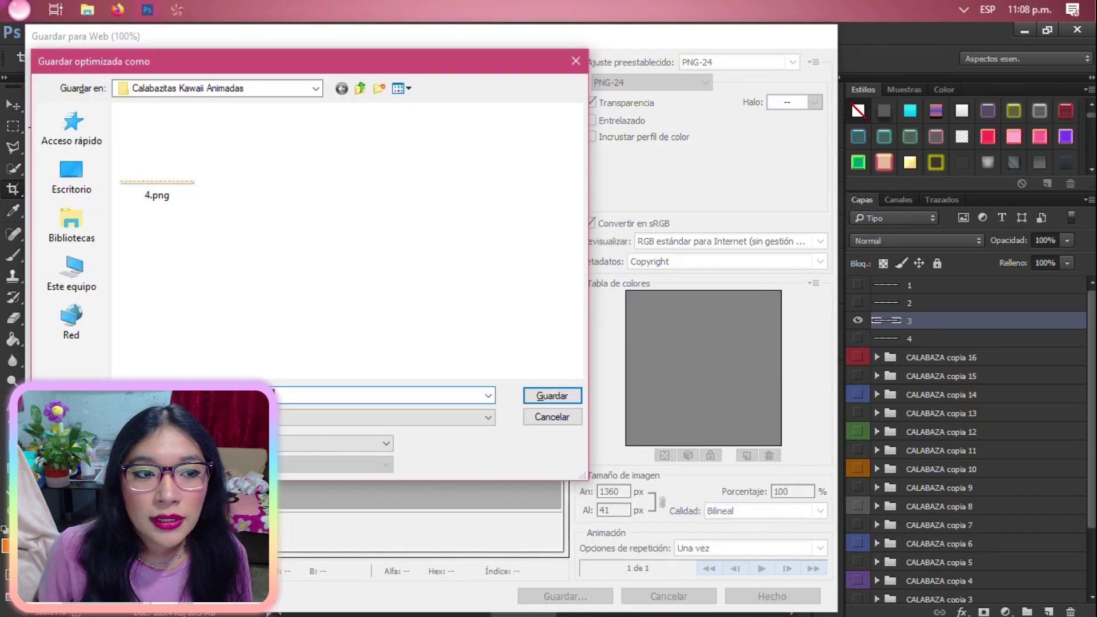
pyautogui.press('Return')
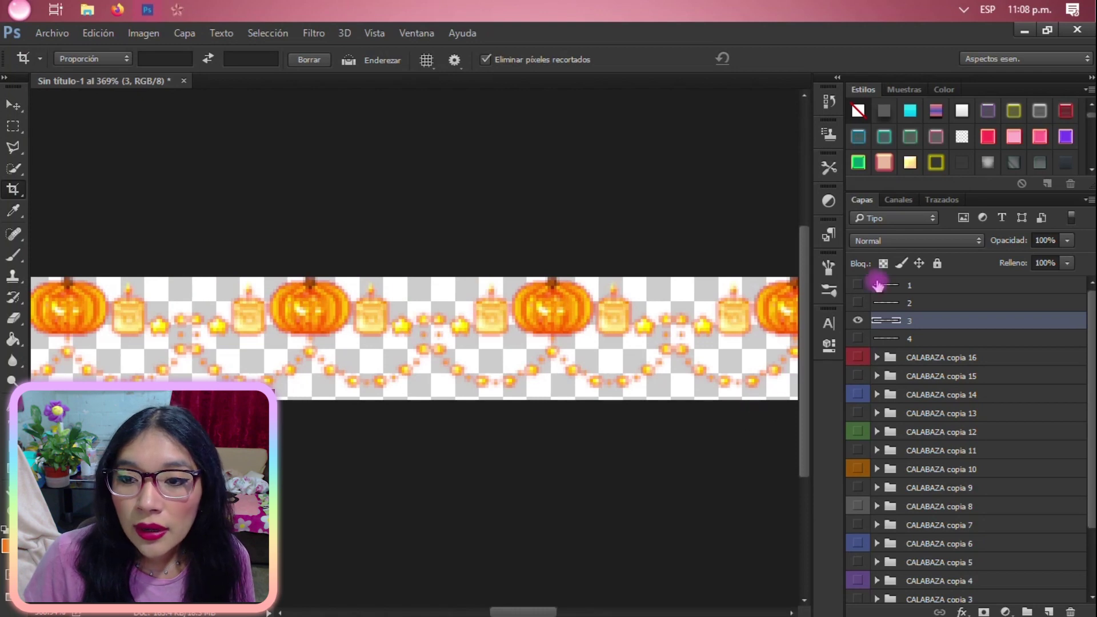
# Show layer 2 instead of layer 3 and export it with Save for Web
pyautogui.click(857, 302)
pyautogui.click(857, 321)
pyautogui.click(876, 302)
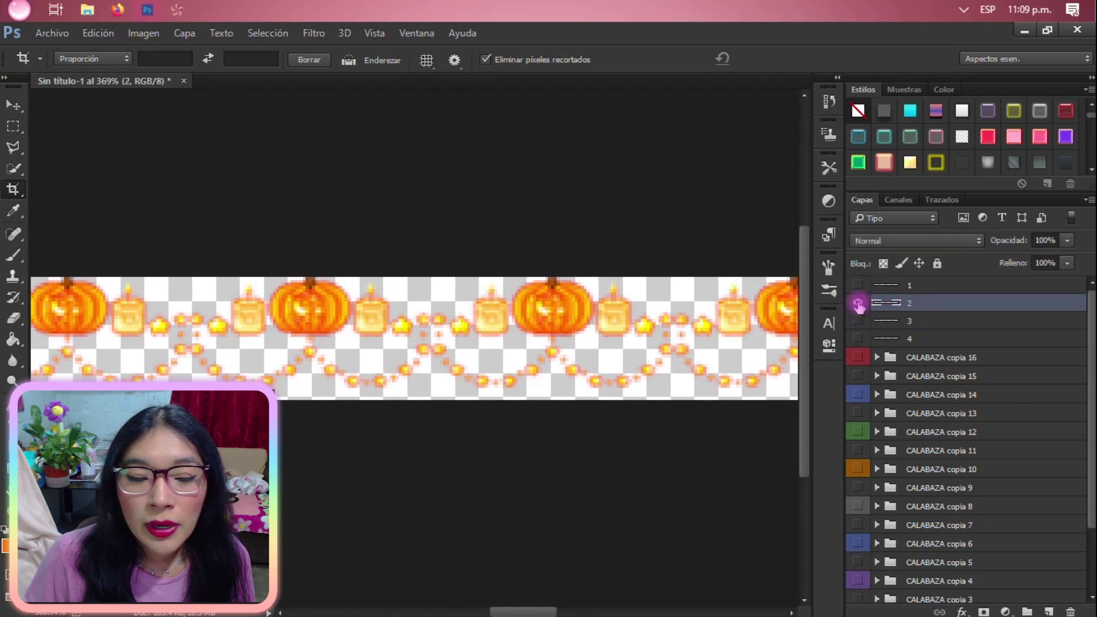
pyautogui.click(71, 35)
pyautogui.moveTo(171, 266)
pyautogui.click(411, 326)
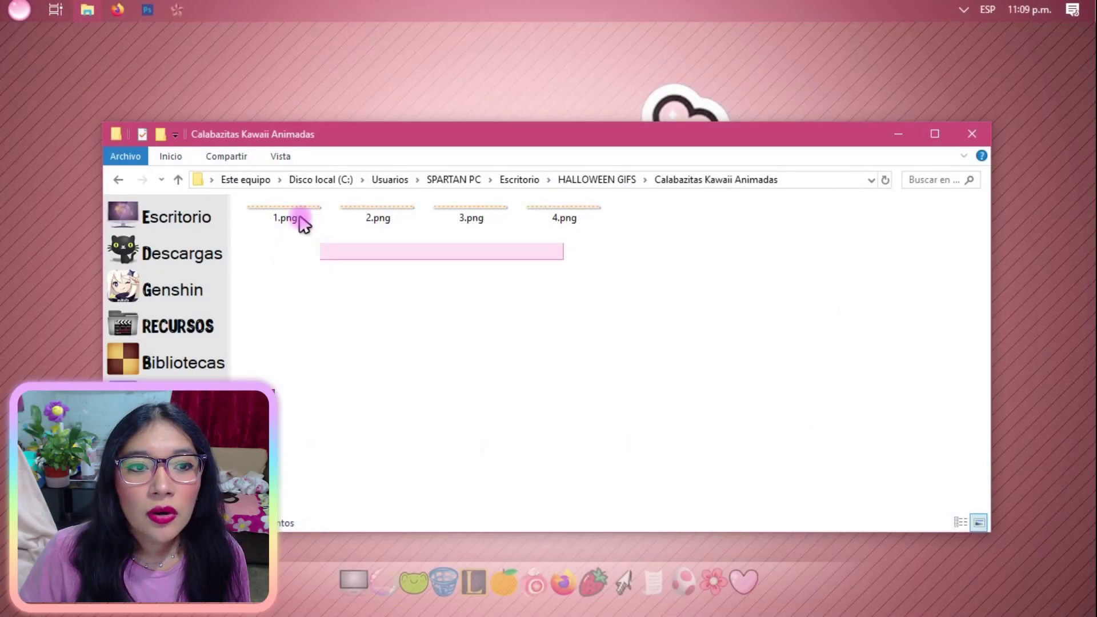
# Check the exported PNG frames in File Explorer, looking at the parent HALLOWEEN GIFS folder and returning to Calabazitas Kawaii Animadas
pyautogui.hotkey('ctrl', 'a')
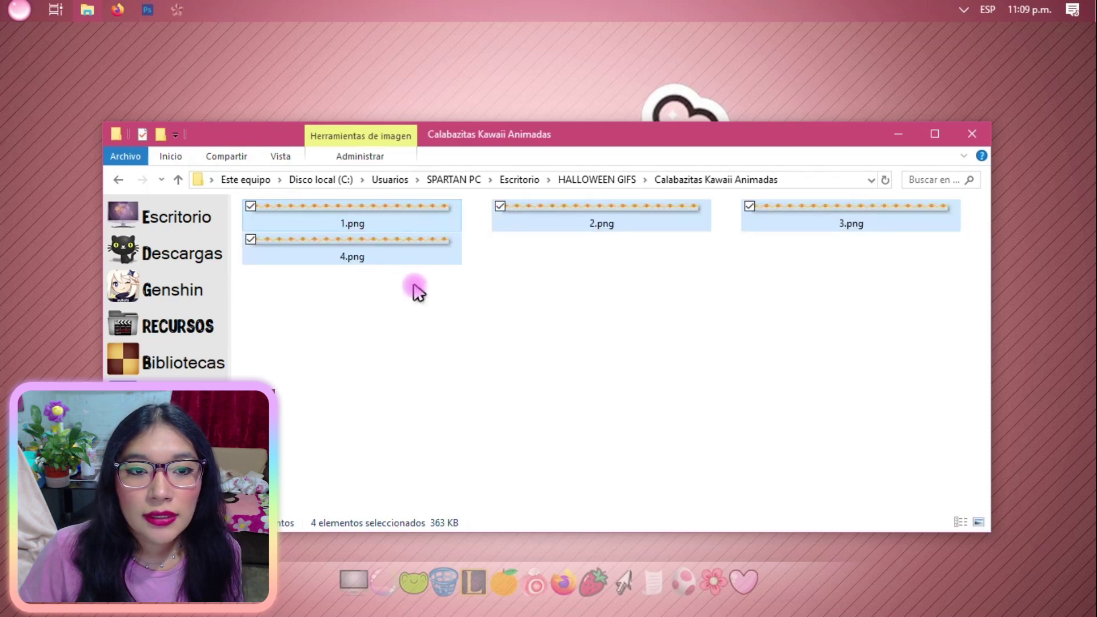
pyautogui.hotkey('alt', 'Left')
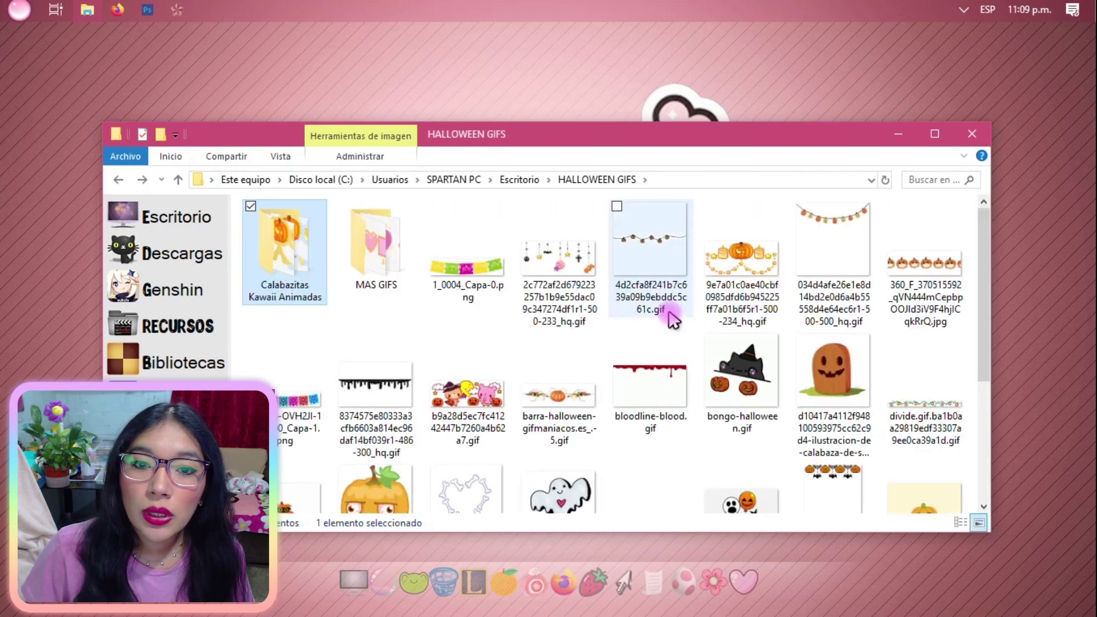
pyautogui.doubleClick(291, 247)
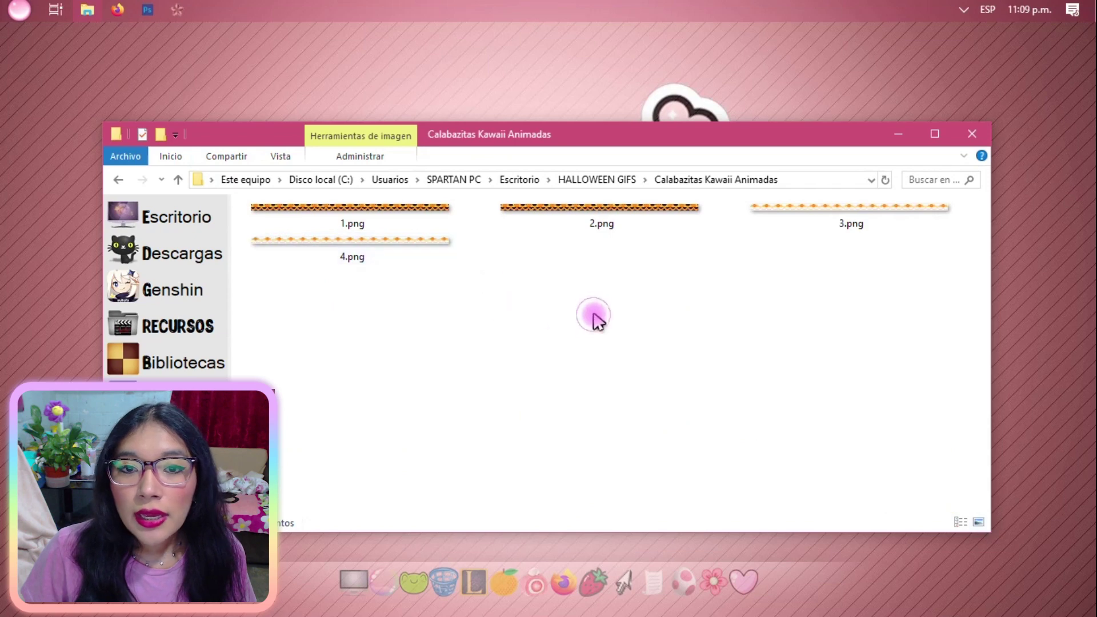
# Copy ANIMADO.ini from the TUTORIALES folder RAINMETER Formatos - CREA TU SKIN into the Calabazitas Kawaii Animadas folder
pyautogui.click(694, 578)
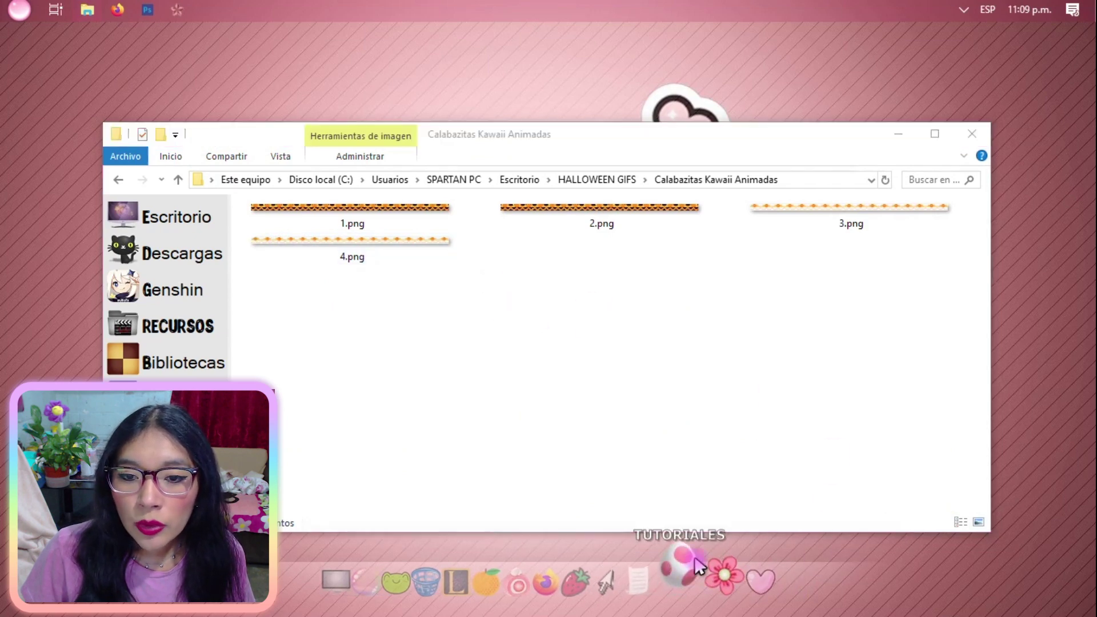
pyautogui.doubleClick(680, 365)
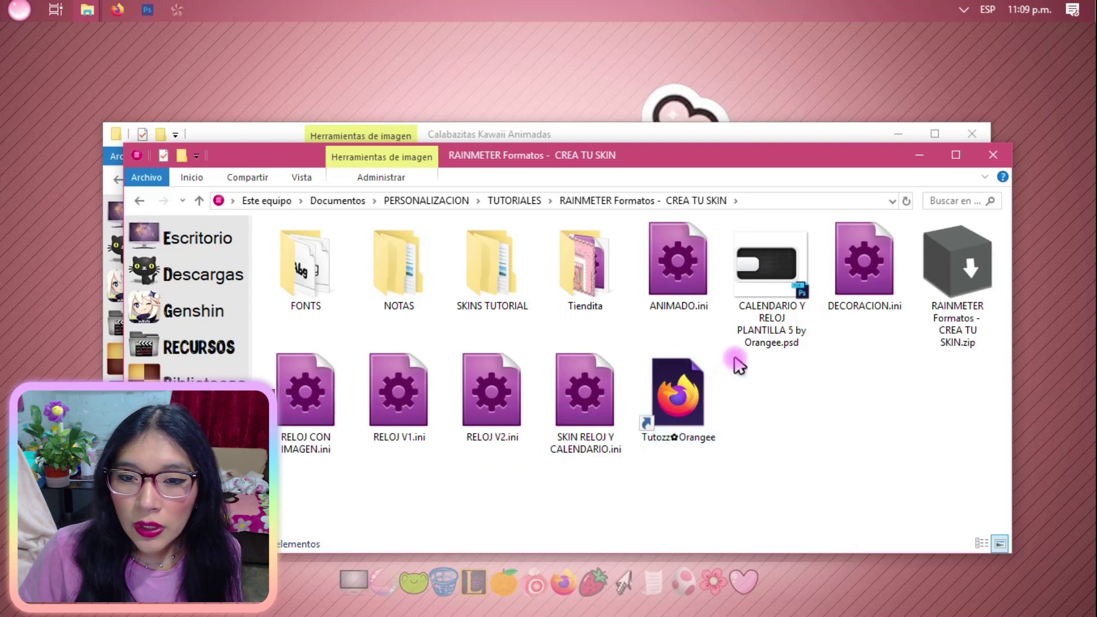
pyautogui.click(705, 274)
pyautogui.hotkey('ctrl', 'c')
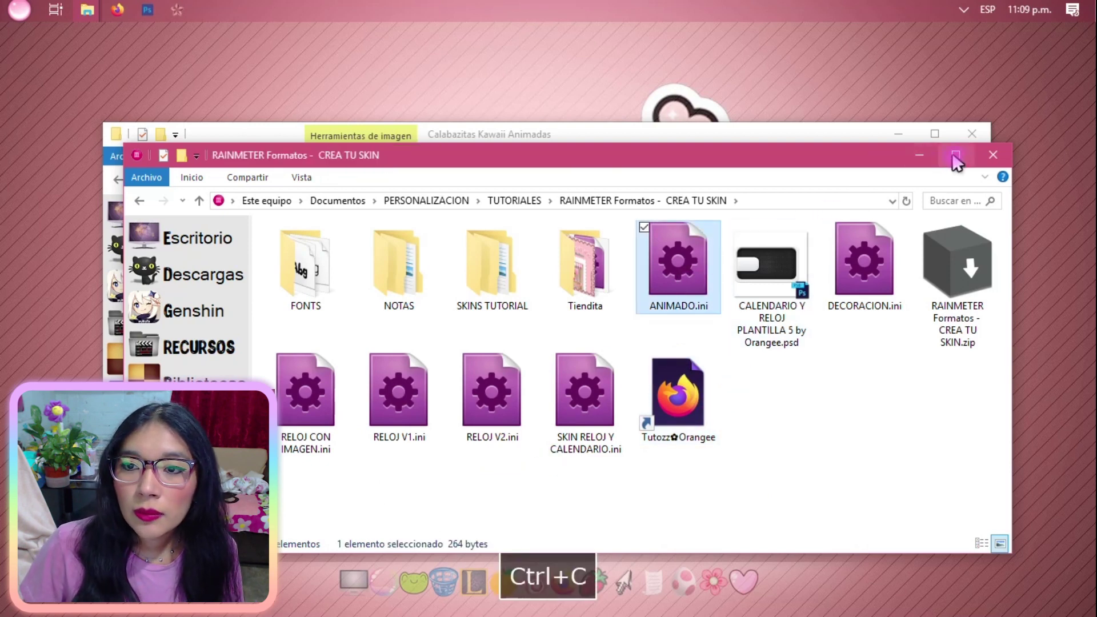
pyautogui.click(919, 155)
pyautogui.hotkey('ctrl', 'v')
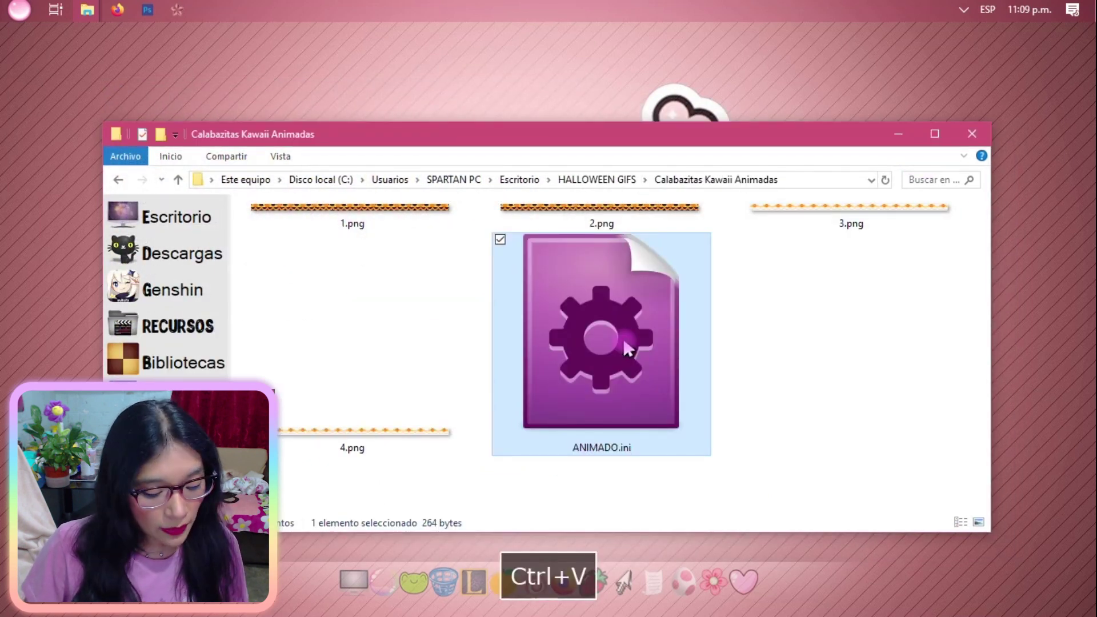
# Rename the copied ANIMADO.ini as Calabazitas Kawaii.ini and open it in Notepad
pyautogui.press('F2')
pyautogui.press('capslock')
pyautogui.write('Cala')
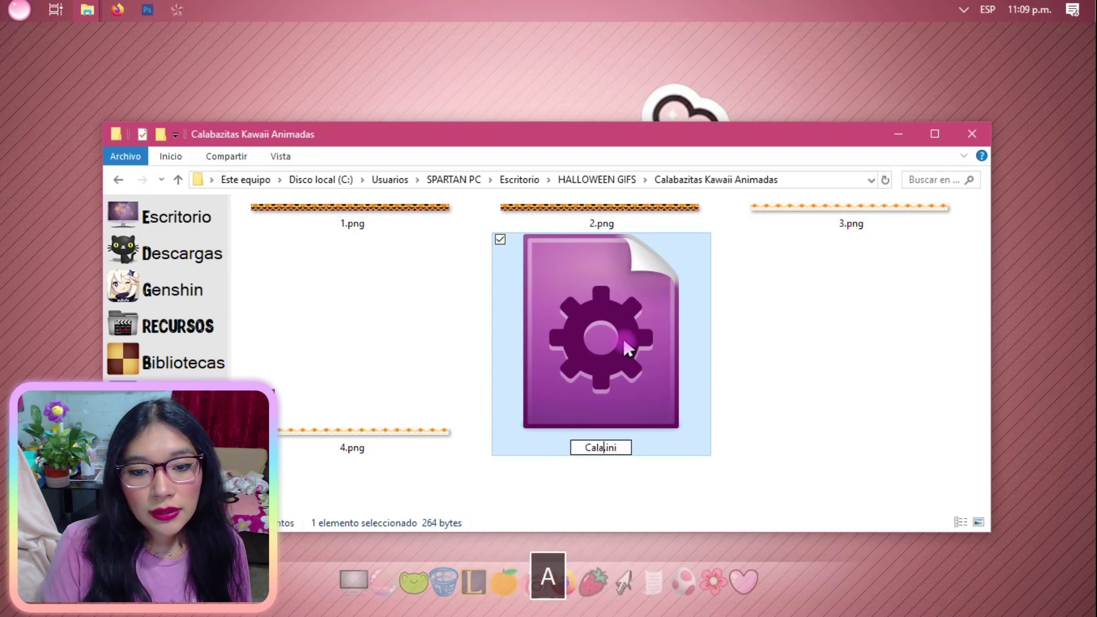
pyautogui.write('bazitas Kawaii')
pyautogui.press('Return')
pyautogui.doubleClick(622, 336)
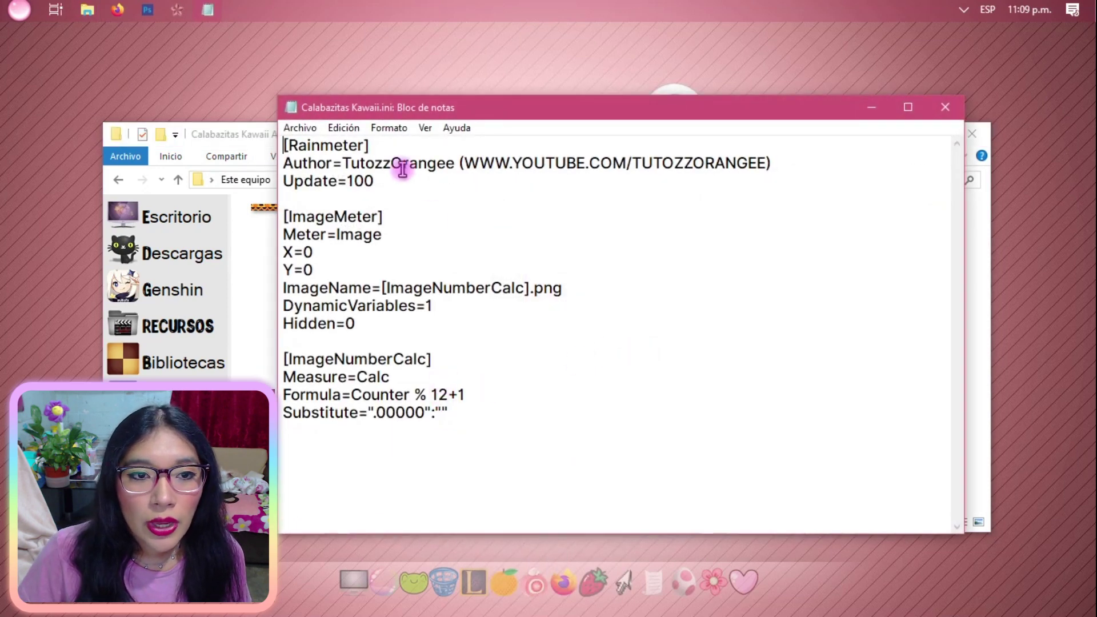
# Set the frame count in the Formula line to 4 so it reads Counter % 4+1, save the file and close it
pyautogui.moveTo(460, 162); pyautogui.dragTo(752, 167)
pyautogui.click(446, 179)
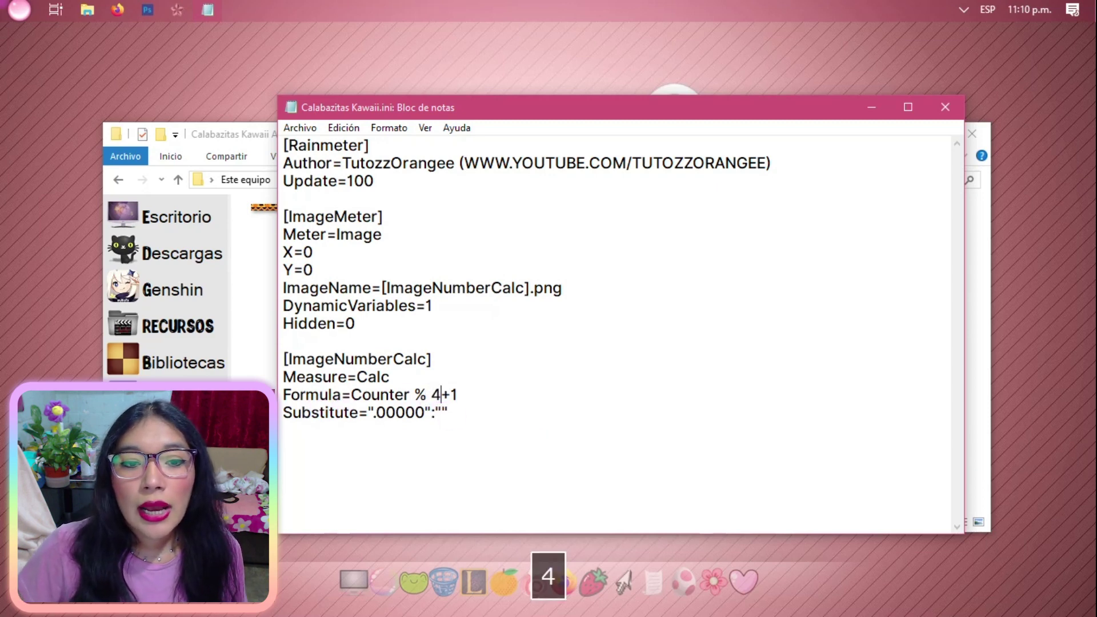
pyautogui.hotkey('ctrl', 'g')
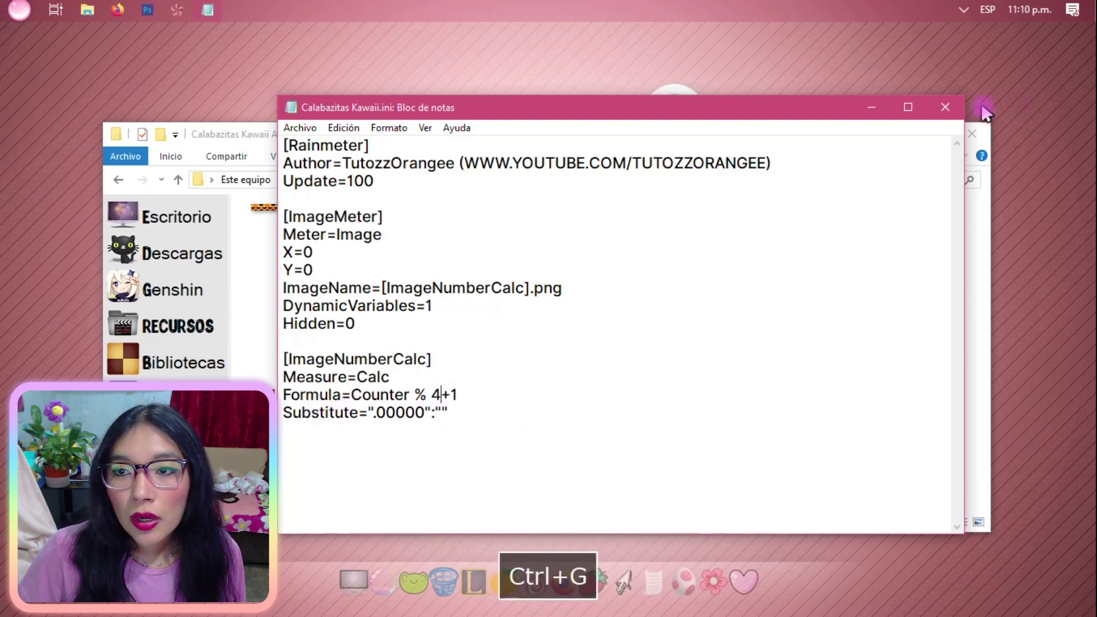
pyautogui.click(944, 107)
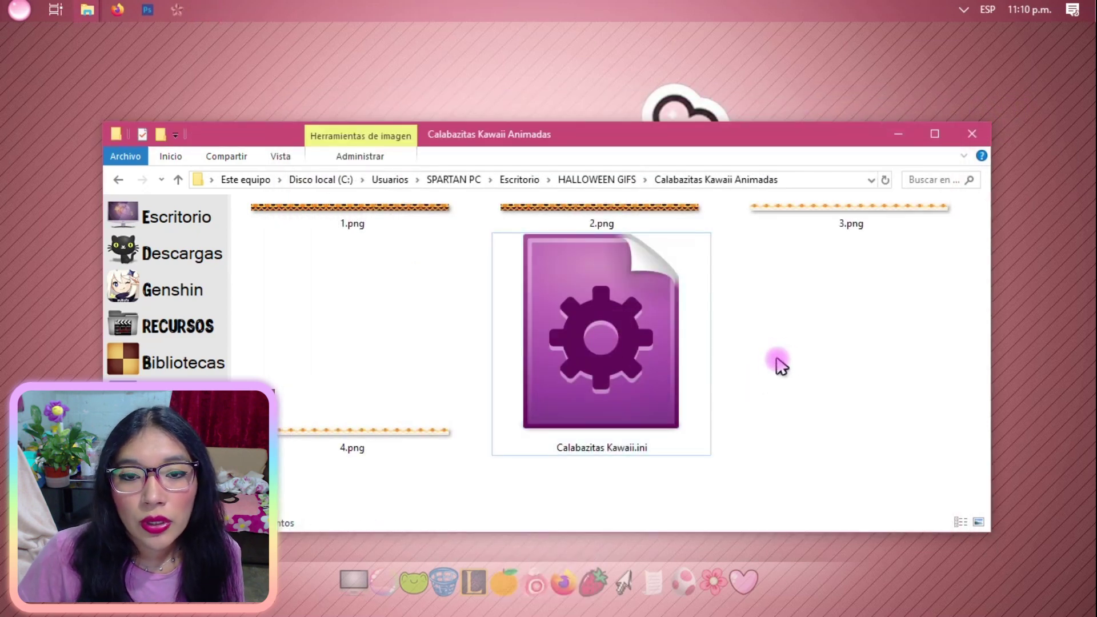
# Copy the Calabazitas Kawaii Animadas folder from HALLOWEEN GIFS and open Rainmeter's Skins folder
pyautogui.keyDown('ctrl'); pyautogui.scroll(-2, 782, 366); pyautogui.keyUp('ctrl')
pyautogui.press('BackSpace')
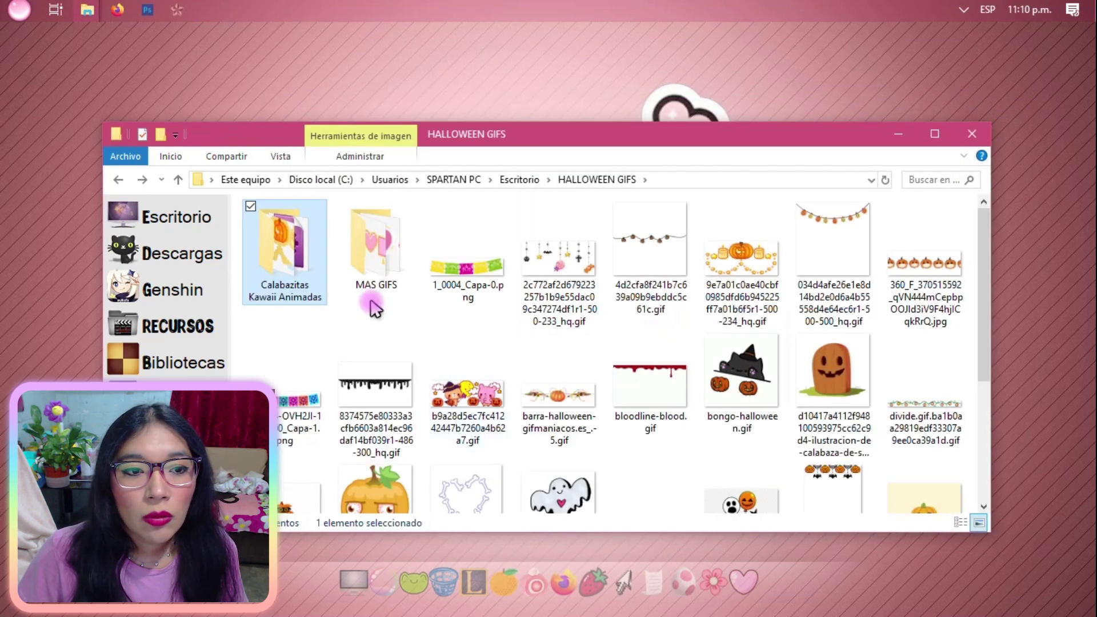
pyautogui.hotkey('ctrl', 'c')
pyautogui.click(891, 133)
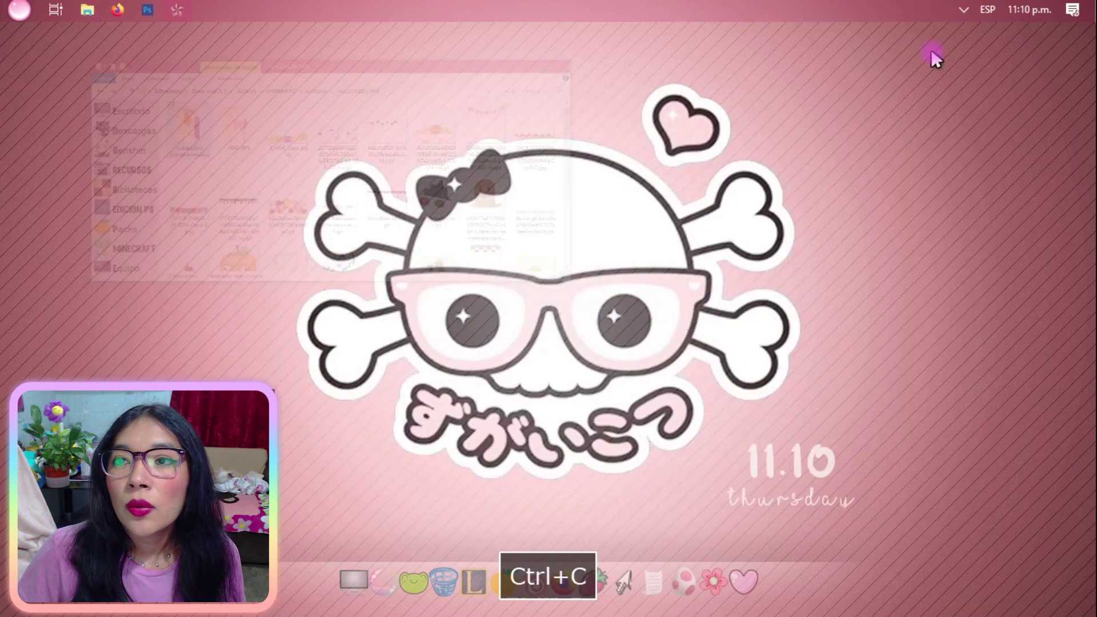
pyautogui.click(963, 9)
pyautogui.rightClick(939, 73)
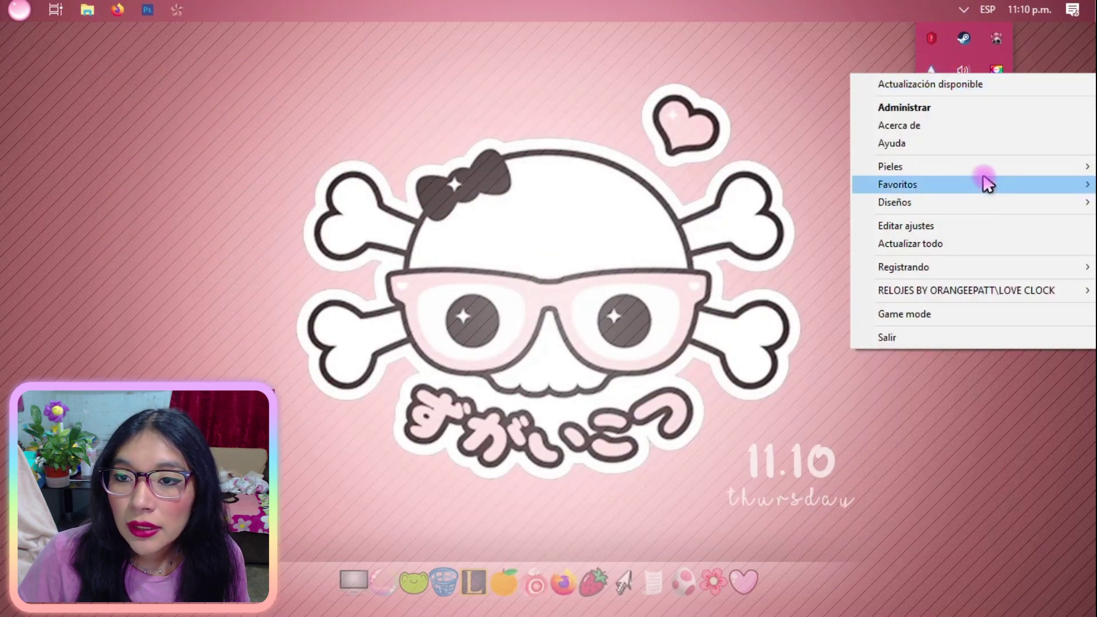
pyautogui.moveTo(988, 166)
pyautogui.click(647, 41)
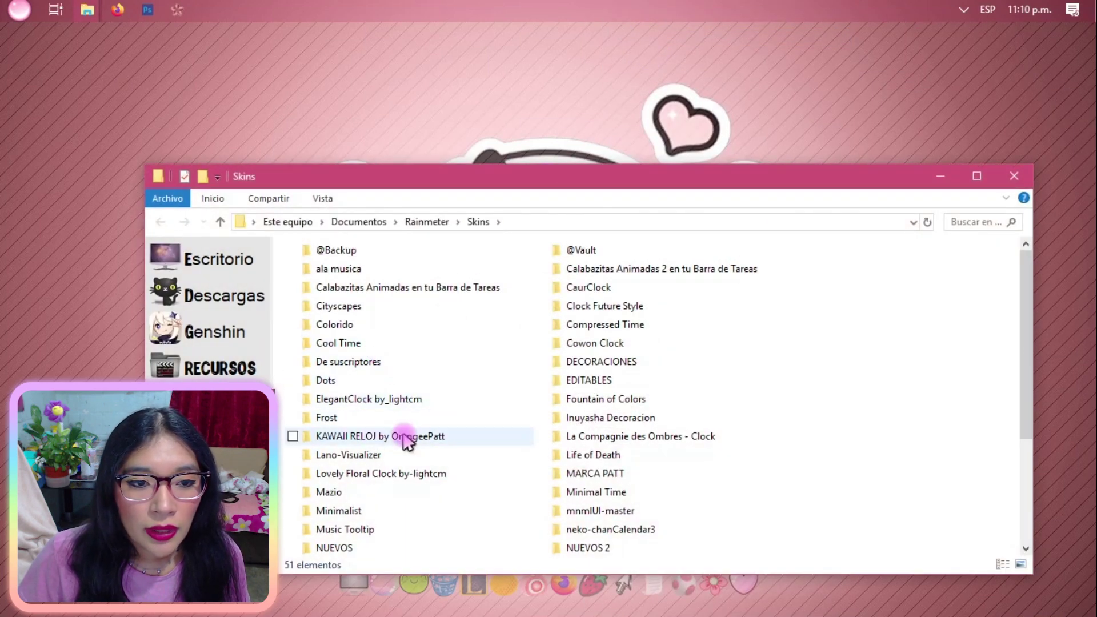
# Paste the copied folder into the DECORACIONES skins folder and minimize the File Explorer window
pyautogui.scroll(-2, 400, 403)
pyautogui.scroll(2, 411, 403)
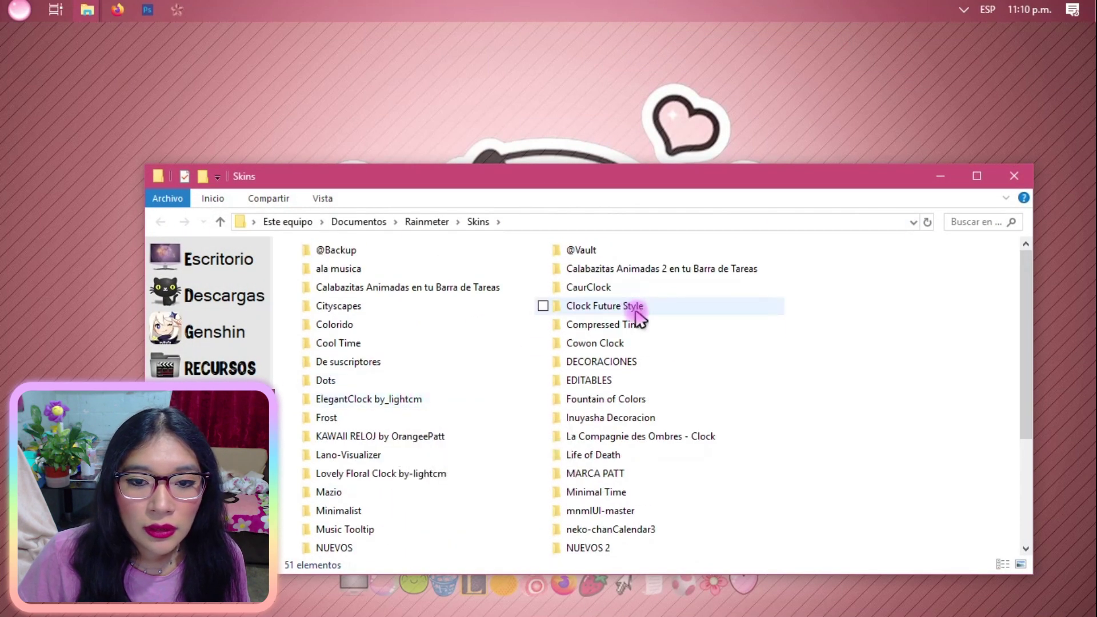
pyautogui.click(643, 361)
pyautogui.doubleClick(659, 362)
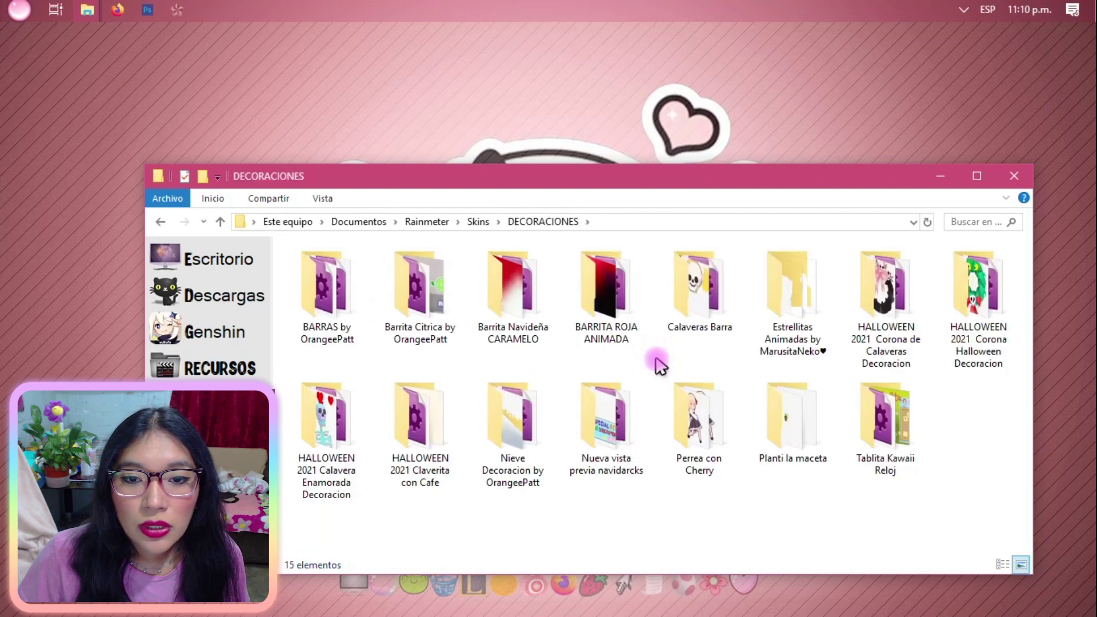
pyautogui.rightClick(660, 361)
pyautogui.click(727, 472)
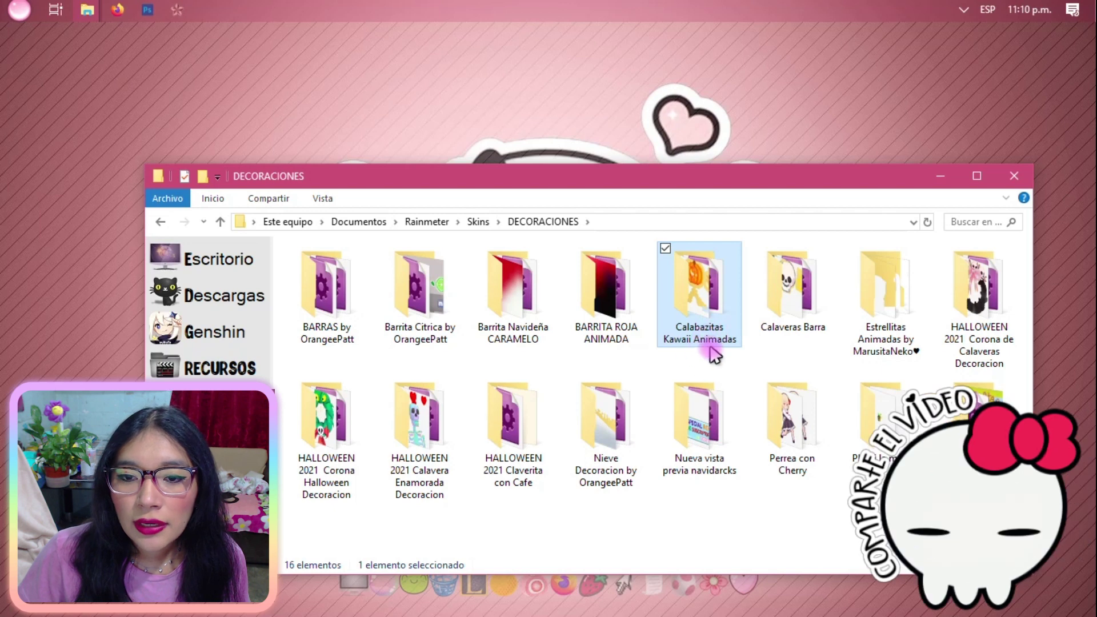
pyautogui.click(939, 176)
# Refresh all Rainmeter skins so the newly added folder is picked up
pyautogui.click(964, 9)
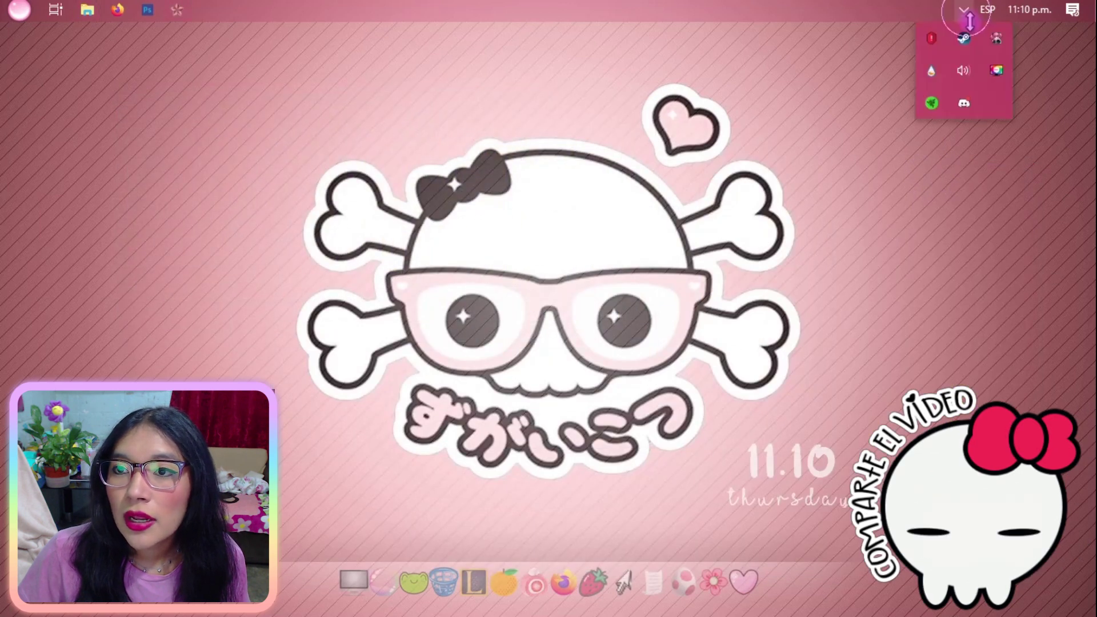
pyautogui.rightClick(994, 71)
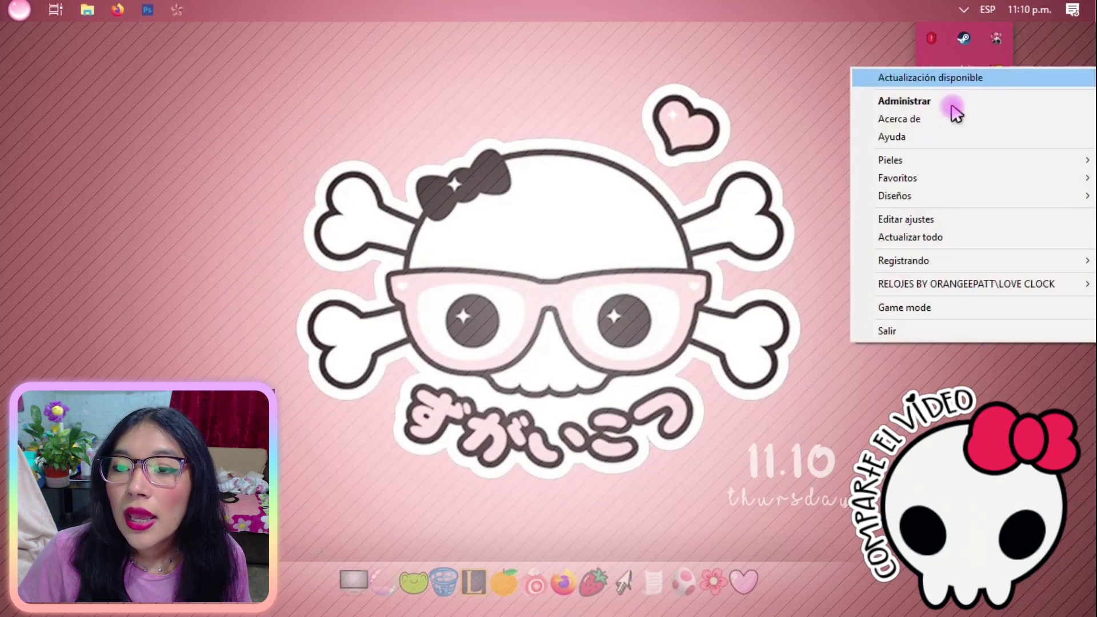
pyautogui.click(959, 237)
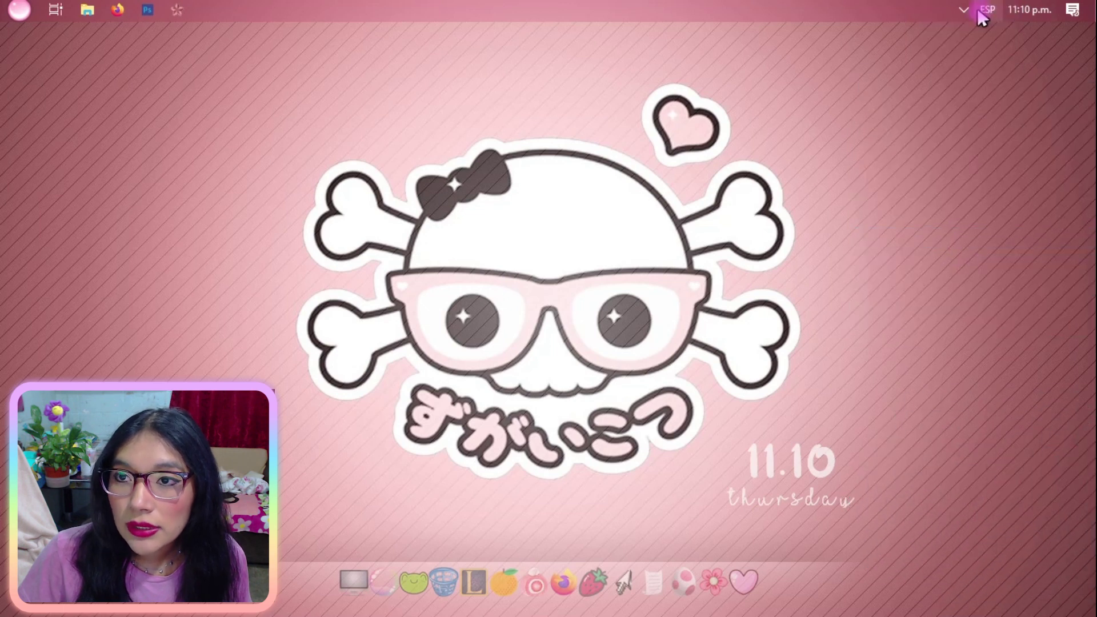
# Load the Calabazitas Kawaii.ini skin from DECORACIONES and place the garland just below the taskbar
pyautogui.click(962, 9)
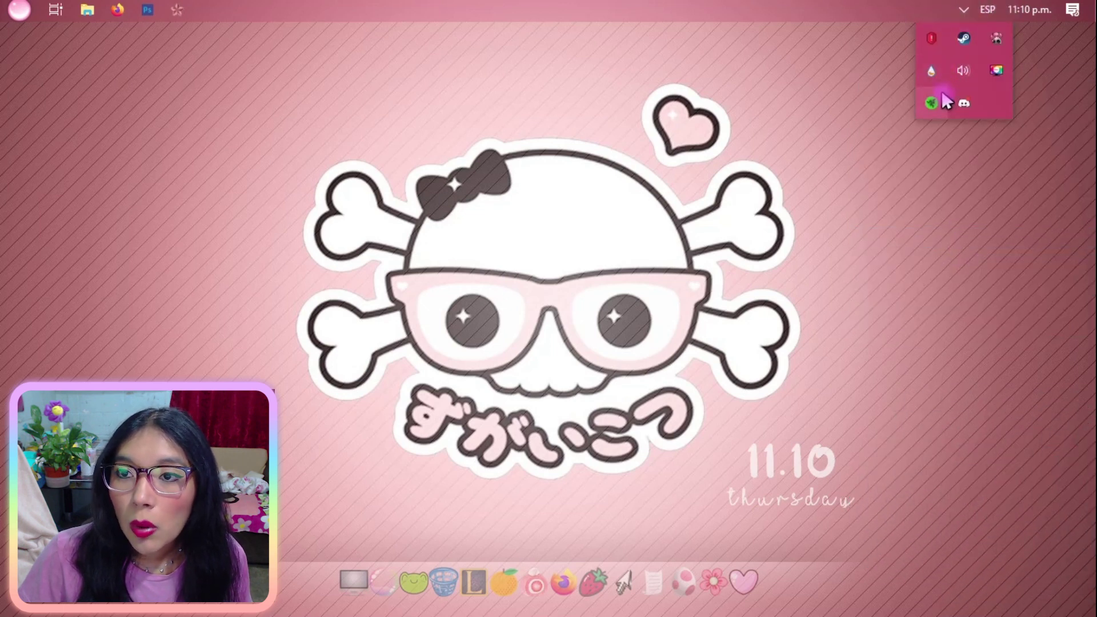
pyautogui.rightClick(935, 68)
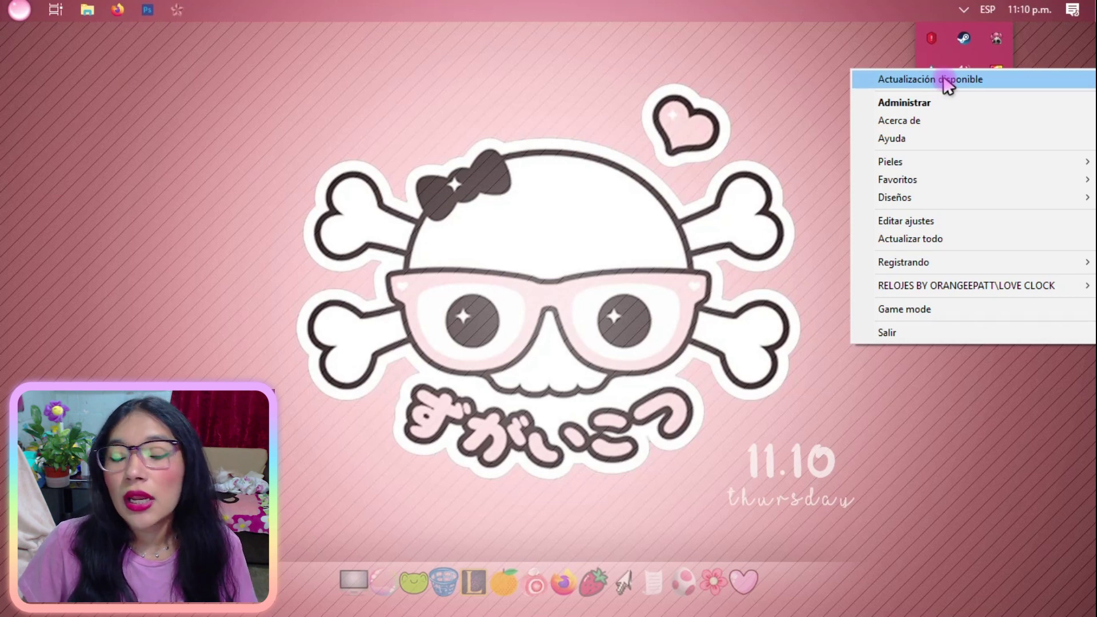
pyautogui.moveTo(932, 167)
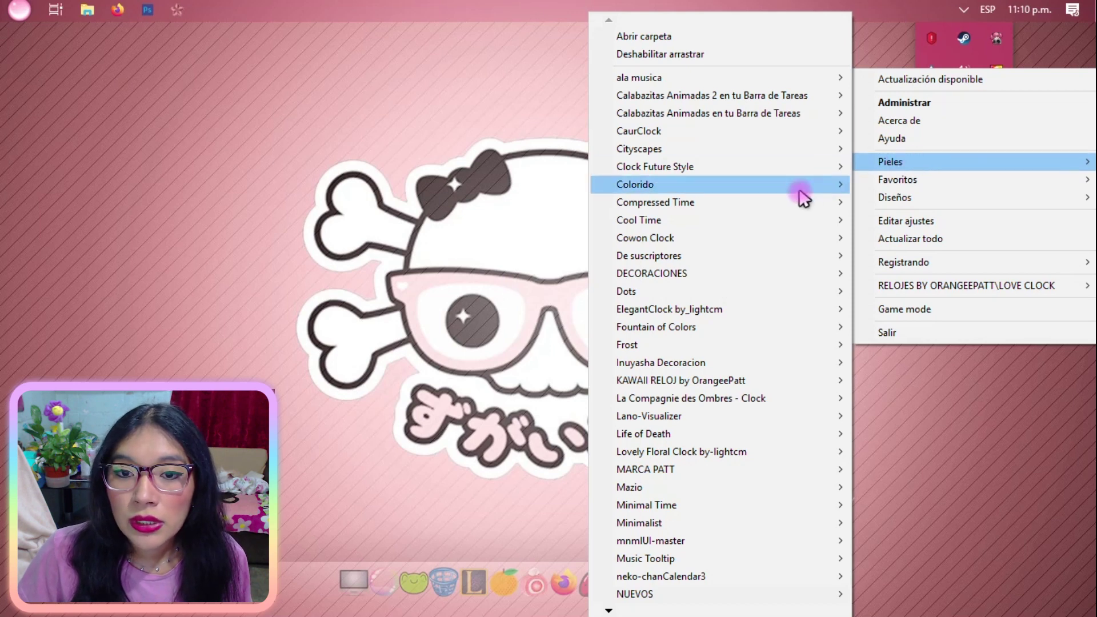
pyautogui.moveTo(734, 274)
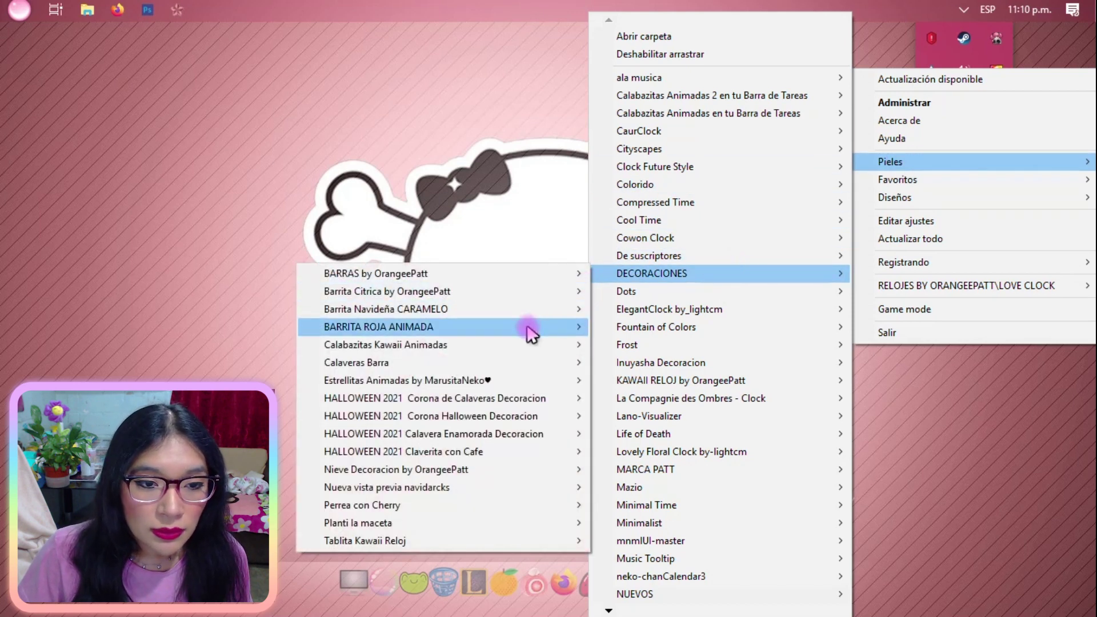
pyautogui.moveTo(406, 352)
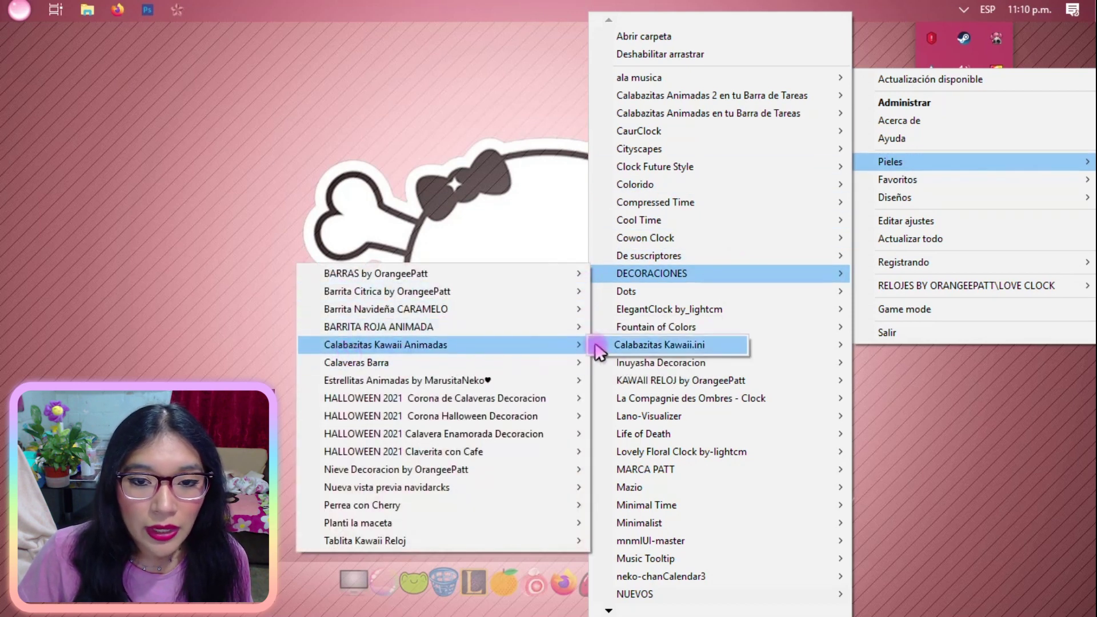
pyautogui.click(597, 345)
pyautogui.moveTo(490, 11); pyautogui.dragTo(486, 33)
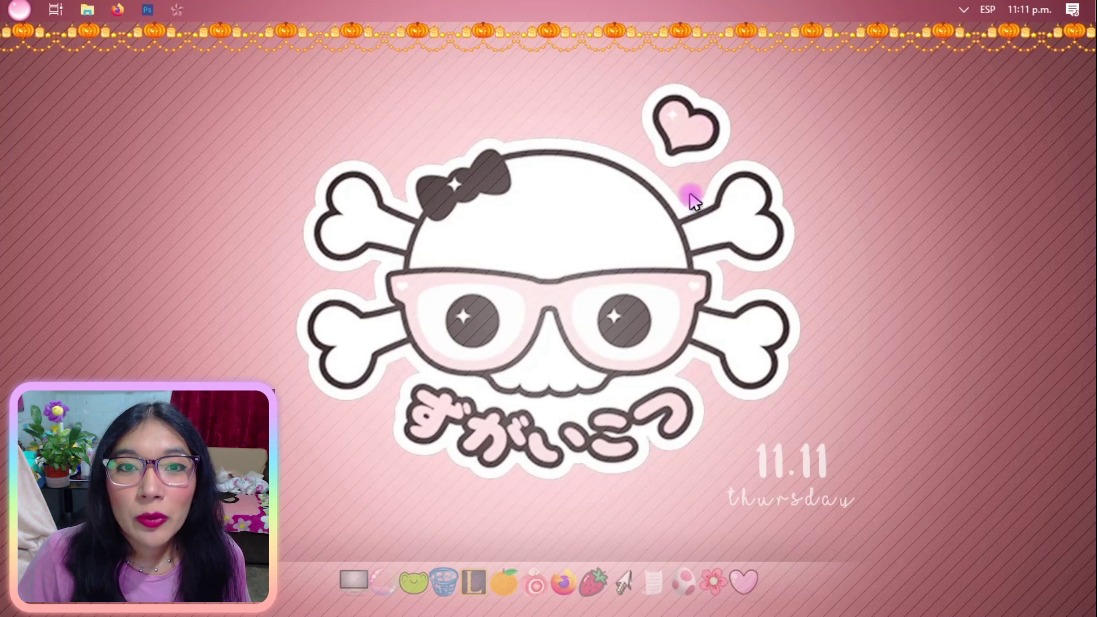
# Open the pumpkin garland skin's ini file for editing and place its window clear of the garland
pyautogui.rightClick(549, 33)
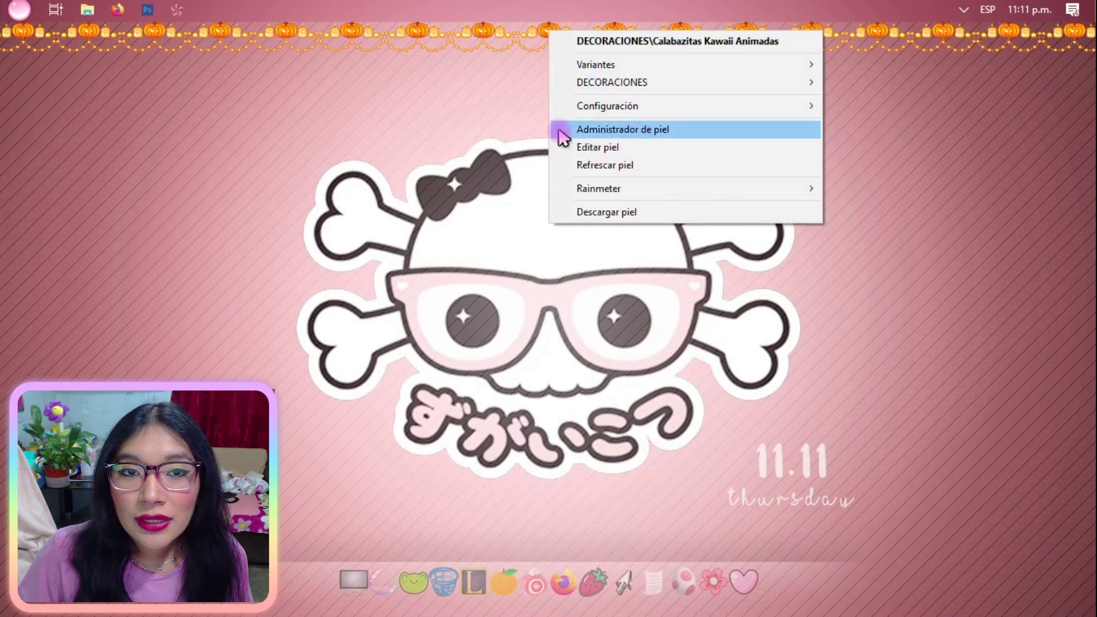
pyautogui.click(543, 43)
pyautogui.rightClick(547, 38)
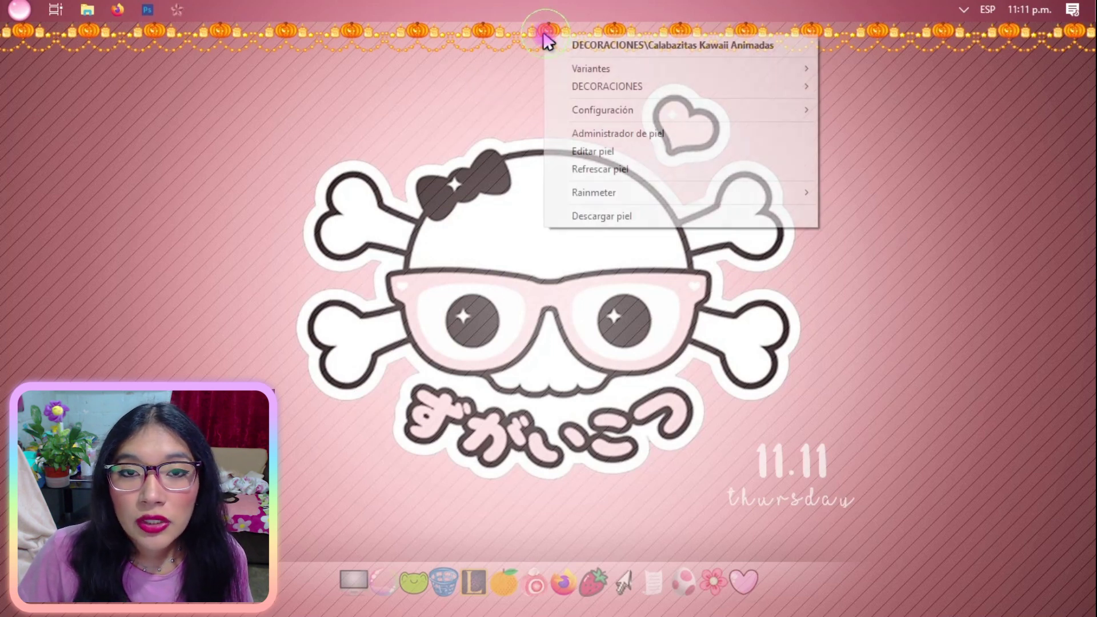
pyautogui.click(628, 148)
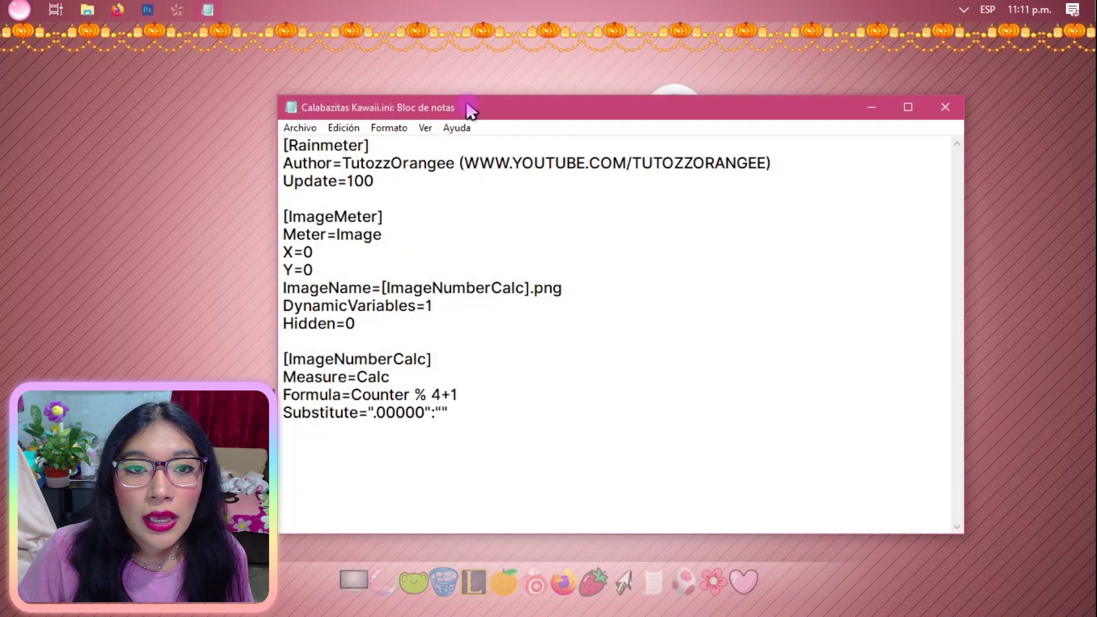
pyautogui.moveTo(465, 108); pyautogui.dragTo(467, 131)
# Set Update to 50 in the skin file, save it and refresh the garland skin
pyautogui.moveTo(355, 203); pyautogui.dragTo(384, 209)
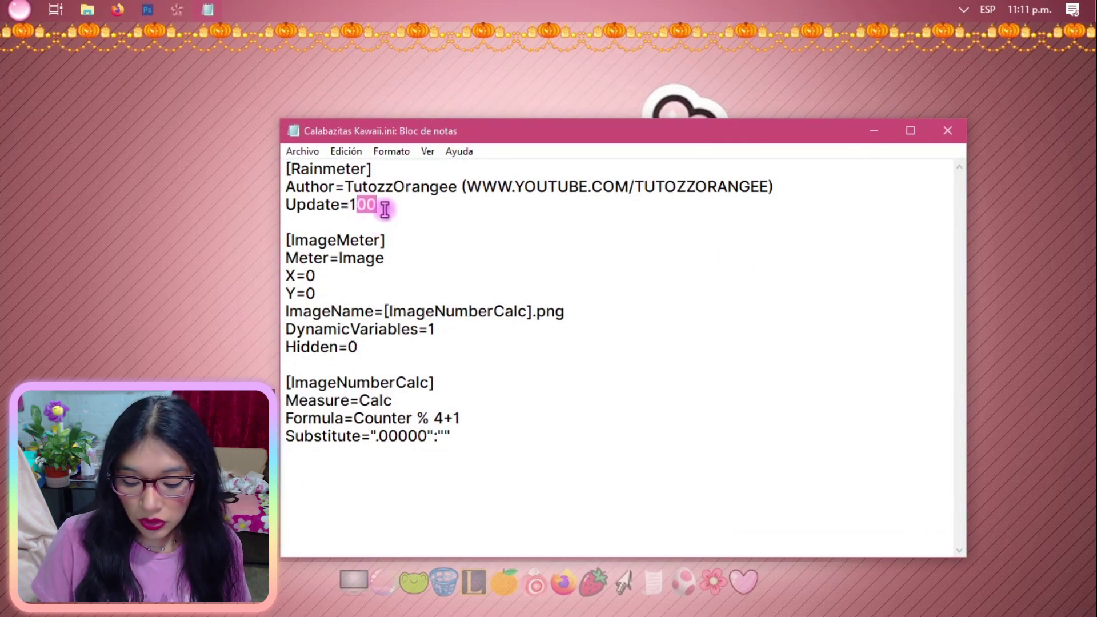
pyautogui.press('BackSpace')
pyautogui.press('BackSpace')
pyautogui.write('5')
pyautogui.hotkey('ctrl', 's')
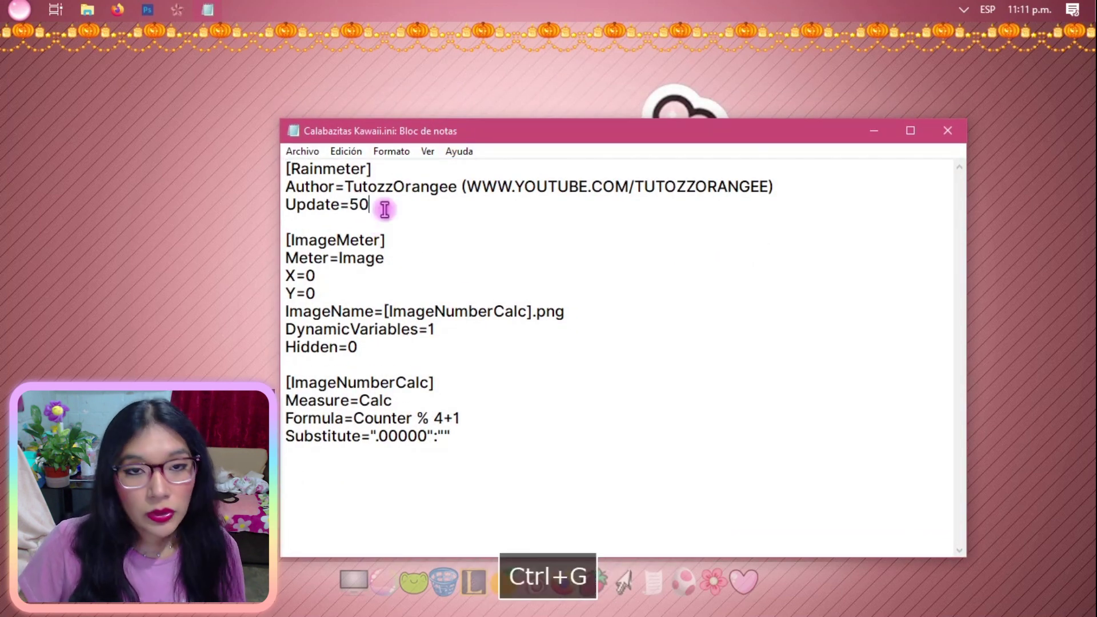
pyautogui.rightClick(558, 32)
pyautogui.click(622, 163)
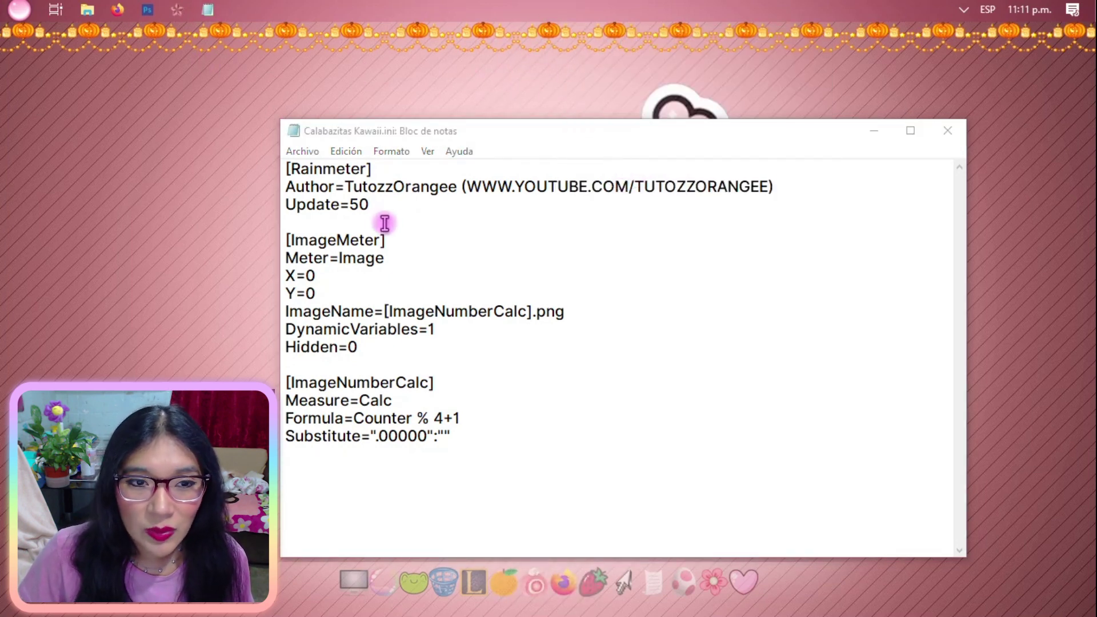
# Set Update to 150 in the skin file, save it and refresh the garland skin
pyautogui.doubleClick(352, 204)
pyautogui.write('1')
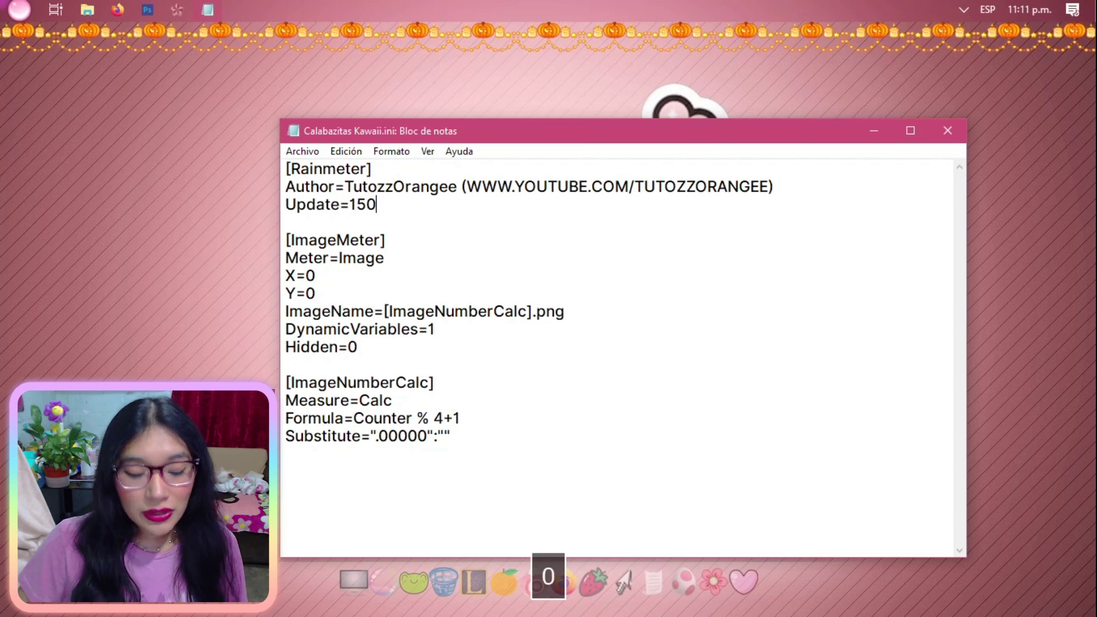
pyautogui.write('50')
pyautogui.hotkey('ctrl', 'g')
pyautogui.rightClick(571, 33)
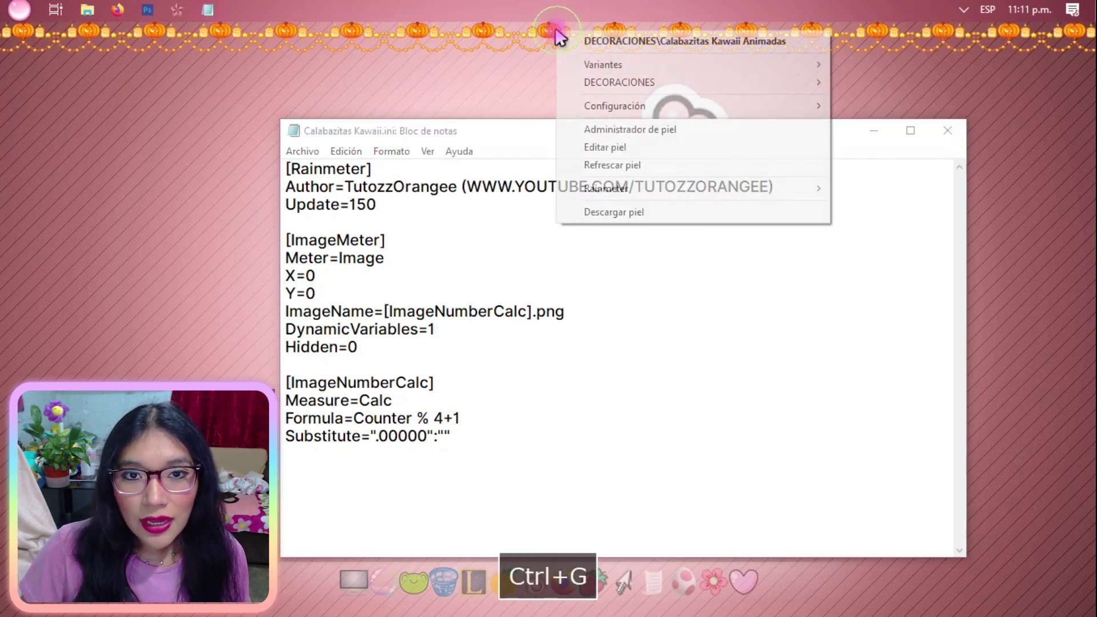
pyautogui.click(655, 167)
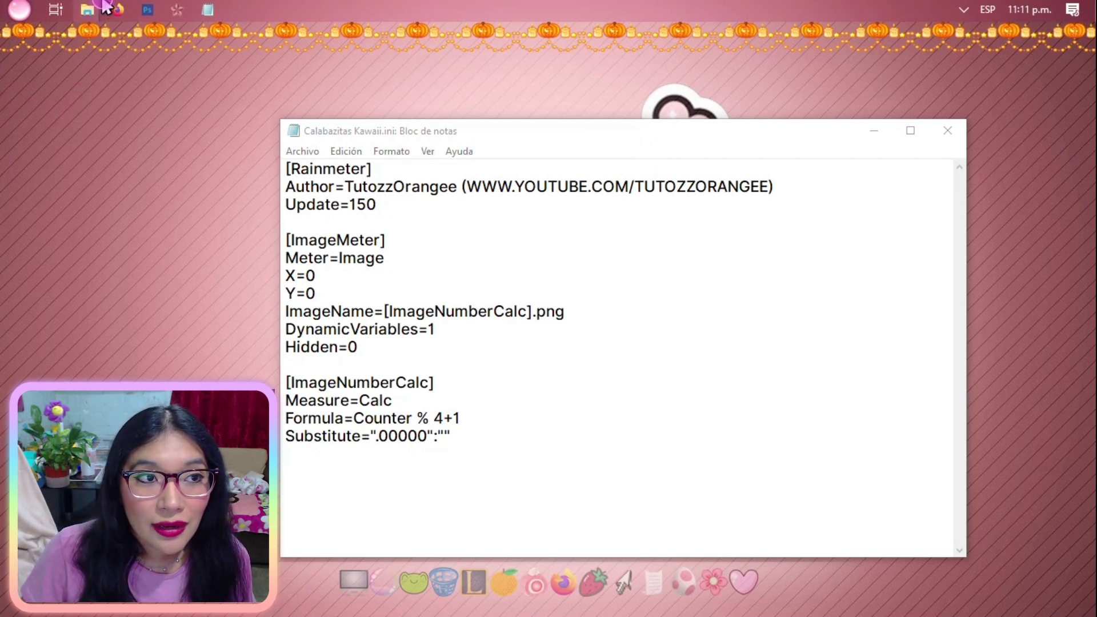
# Preview the original pumpkin-and-candles GIF in HALLOWEEN GIFS to compare it with the garland, and clear the open windows from the desktop
pyautogui.moveTo(98, 12)
pyautogui.click(85, 85)
pyautogui.click(721, 229)
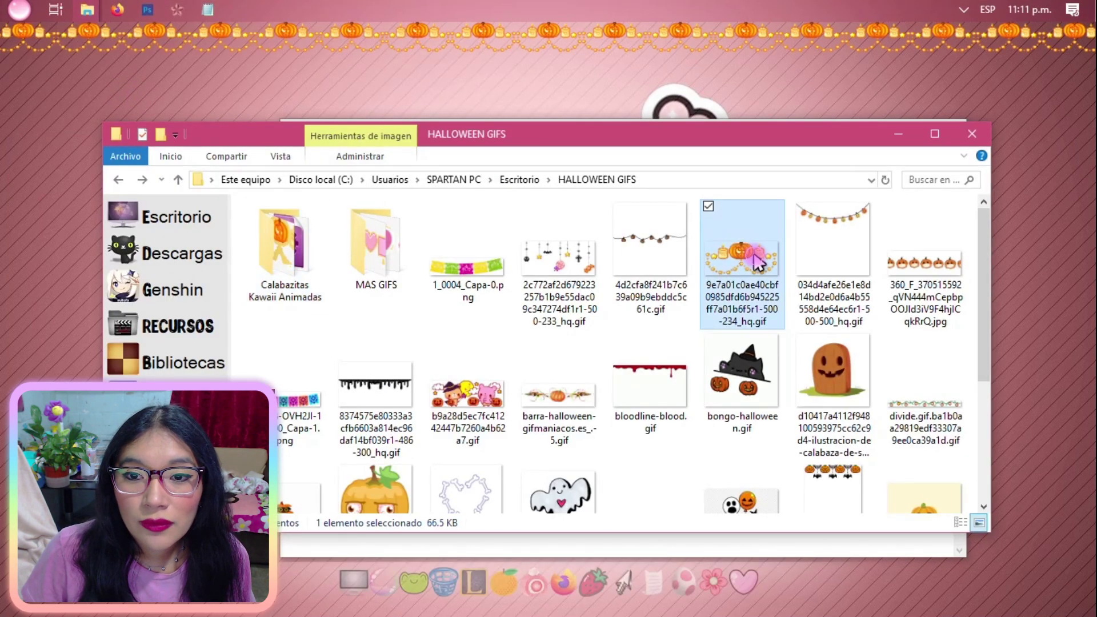
pyautogui.press('space')
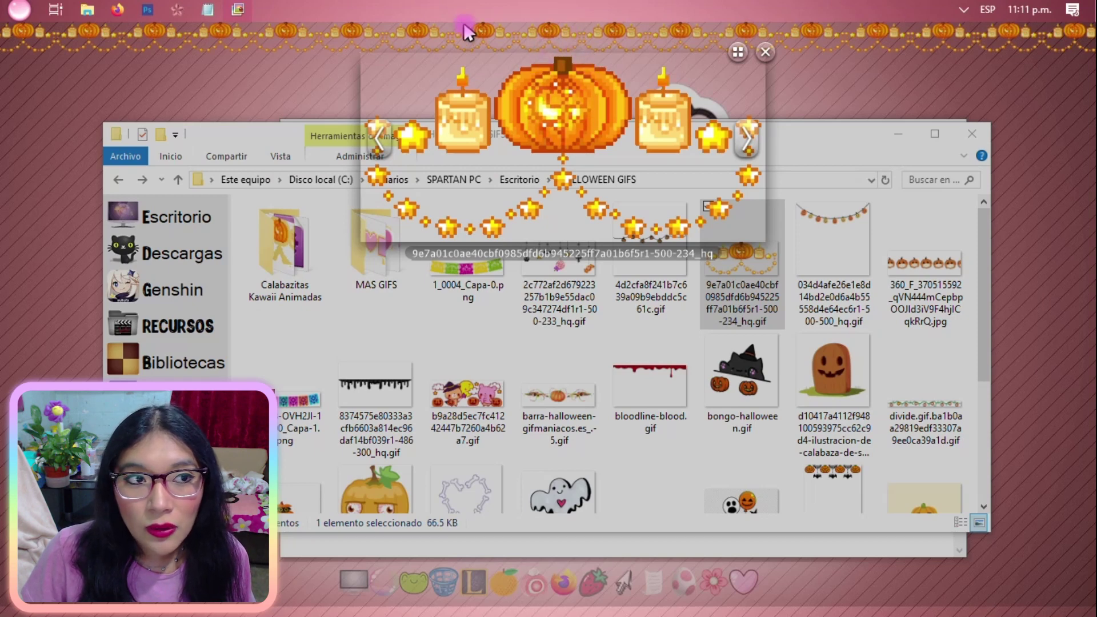
pyautogui.click(765, 53)
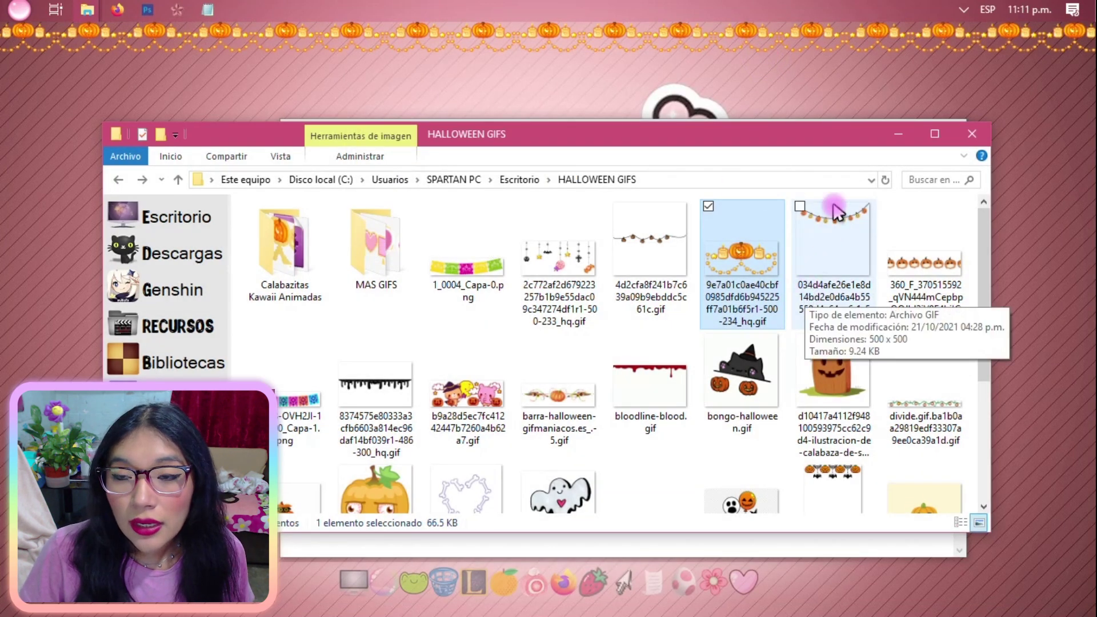
pyautogui.click(898, 133)
pyautogui.click(942, 128)
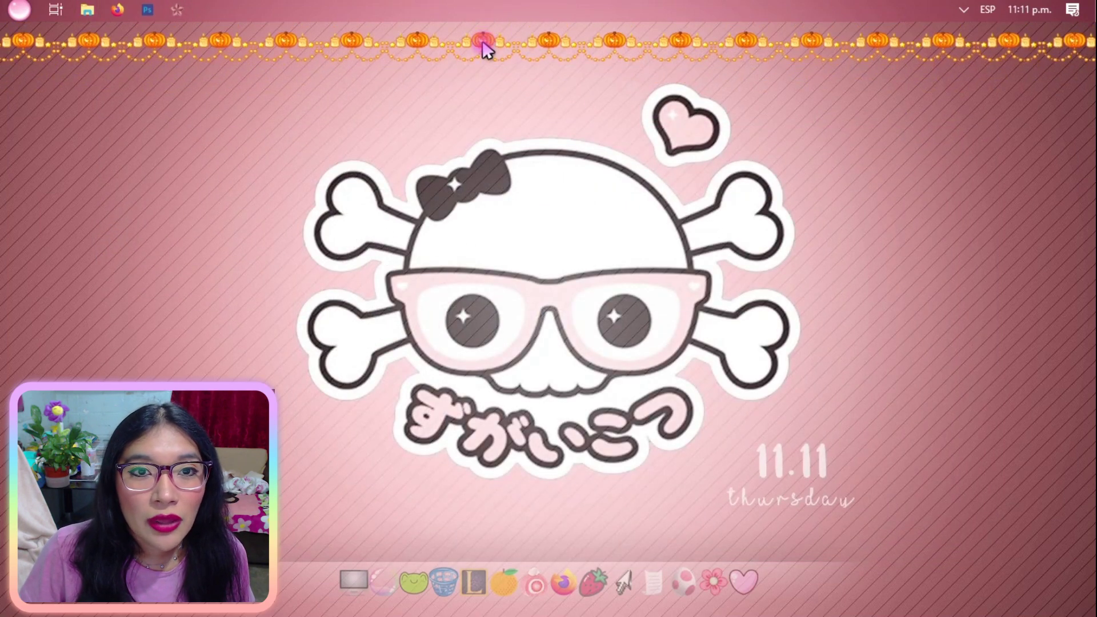
# Switch to Photoshop, look through the HALLOWEEN GIFS folder and preview the GIF of round pumpkin lights on a black string
pyautogui.press('space')
pyautogui.click(147, 17)
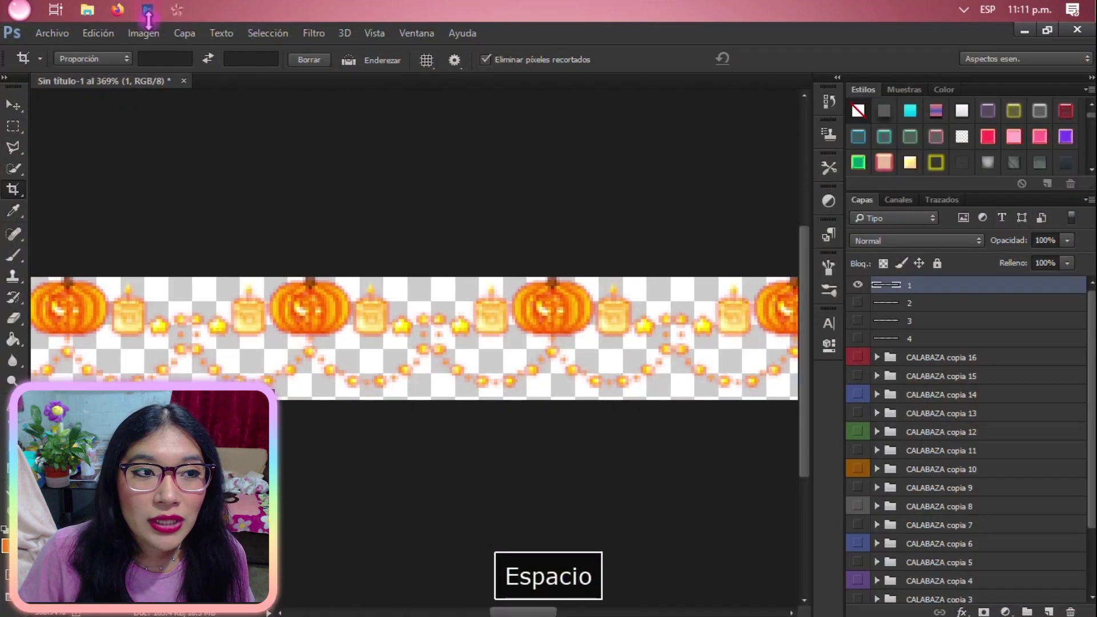
pyautogui.moveTo(87, 9)
pyautogui.click(102, 40)
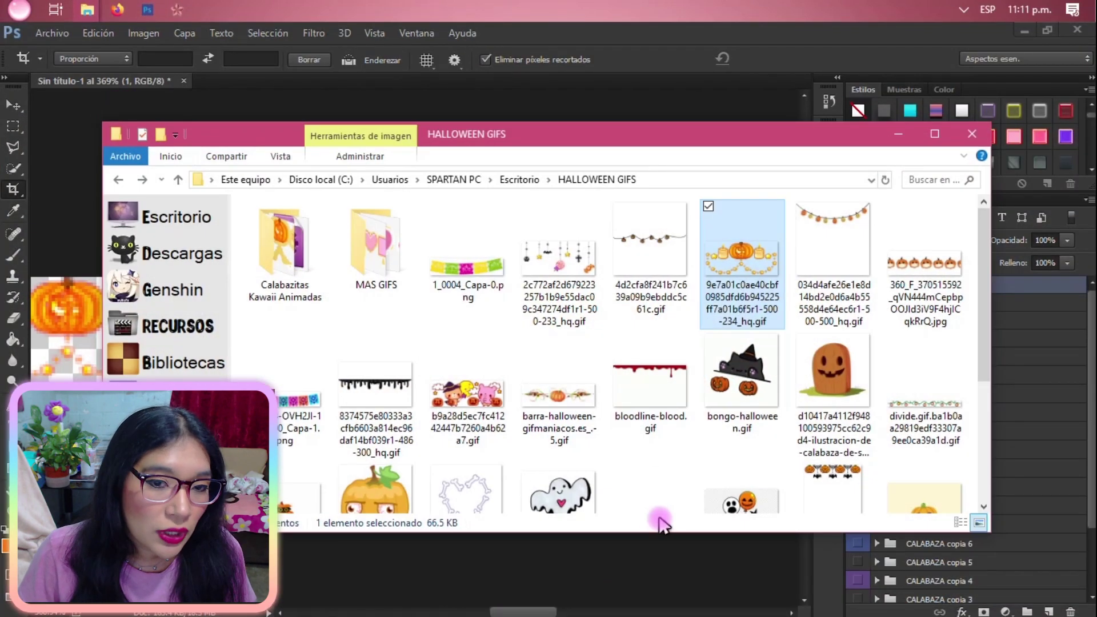
pyautogui.scroll(-3, 539, 307)
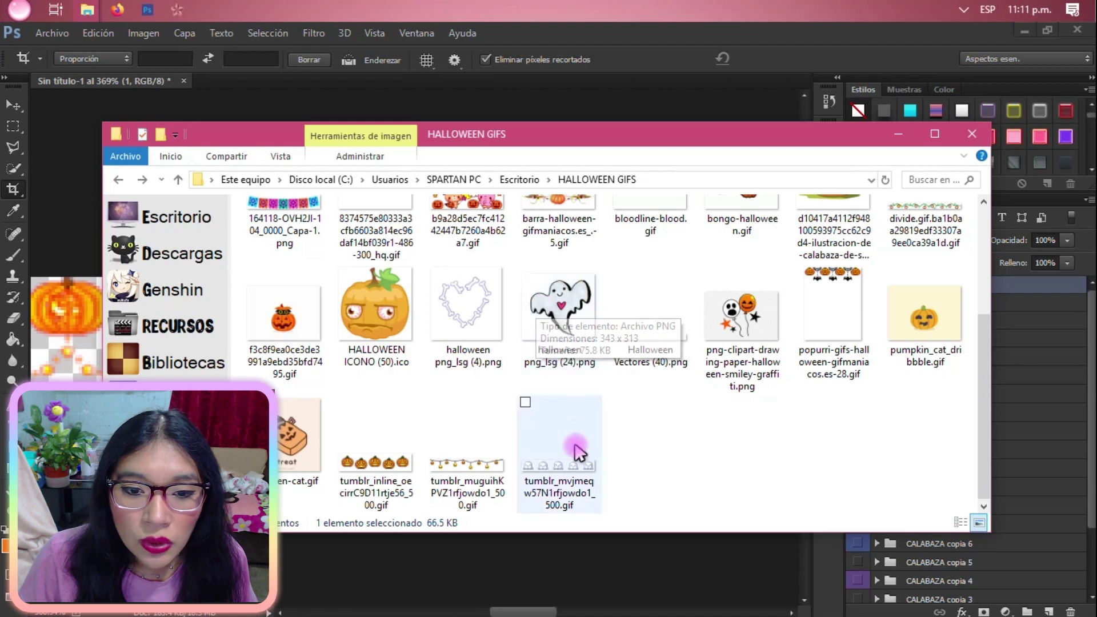
pyautogui.click(505, 467)
pyautogui.doubleClick(510, 473)
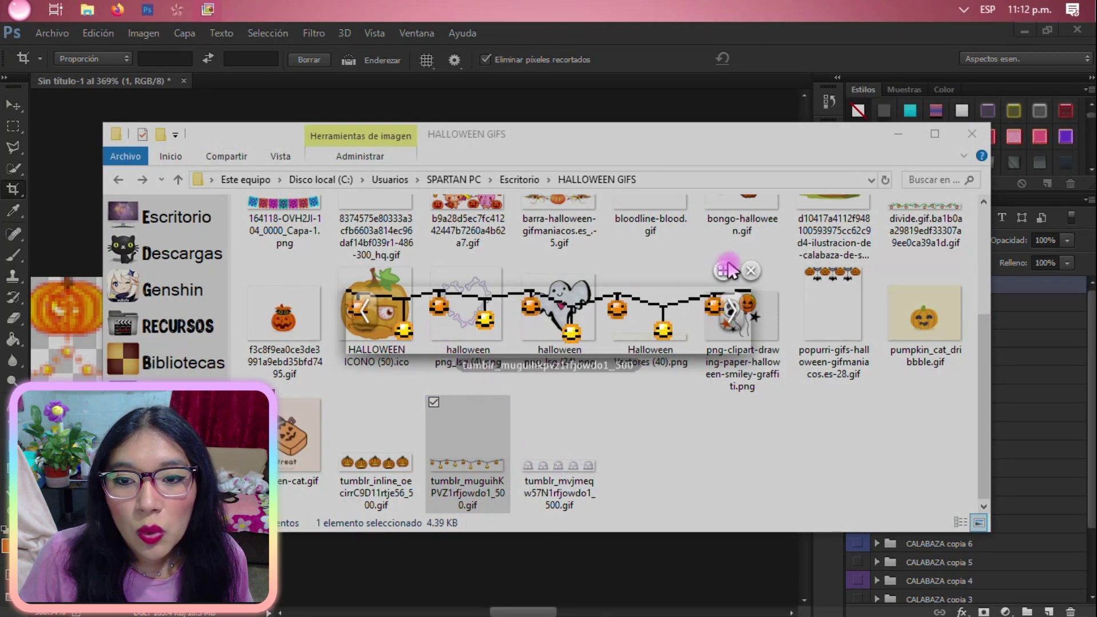
pyautogui.click(750, 270)
# Open tumblr_muguihKPVZ1rfjowdo1_500.gif from the folder as its own Photoshop document
pyautogui.moveTo(452, 465); pyautogui.dragTo(423, 78)
pyautogui.press('space')
pyautogui.click(660, 316)
pyautogui.press('c')
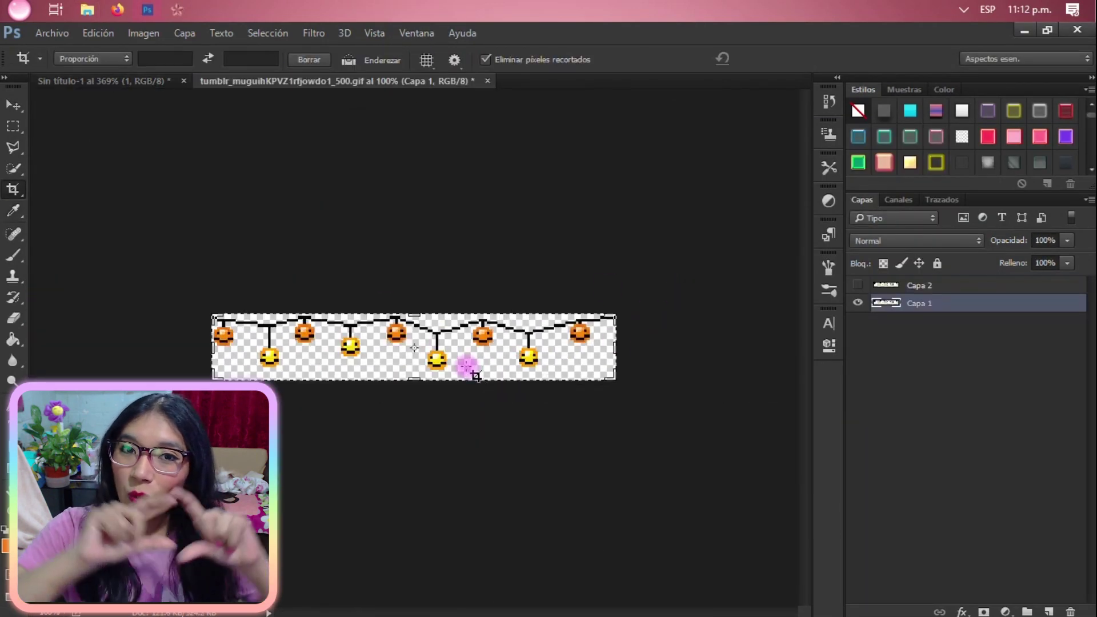
# Group Capa 1 and Capa 2 and duplicate the group into the Sin título-1 document
pyautogui.keyDown('shift'); pyautogui.click(992, 287); pyautogui.keyUp('shift')
pyautogui.hotkey('ctrl', 'g')
pyautogui.rightClick(974, 286)
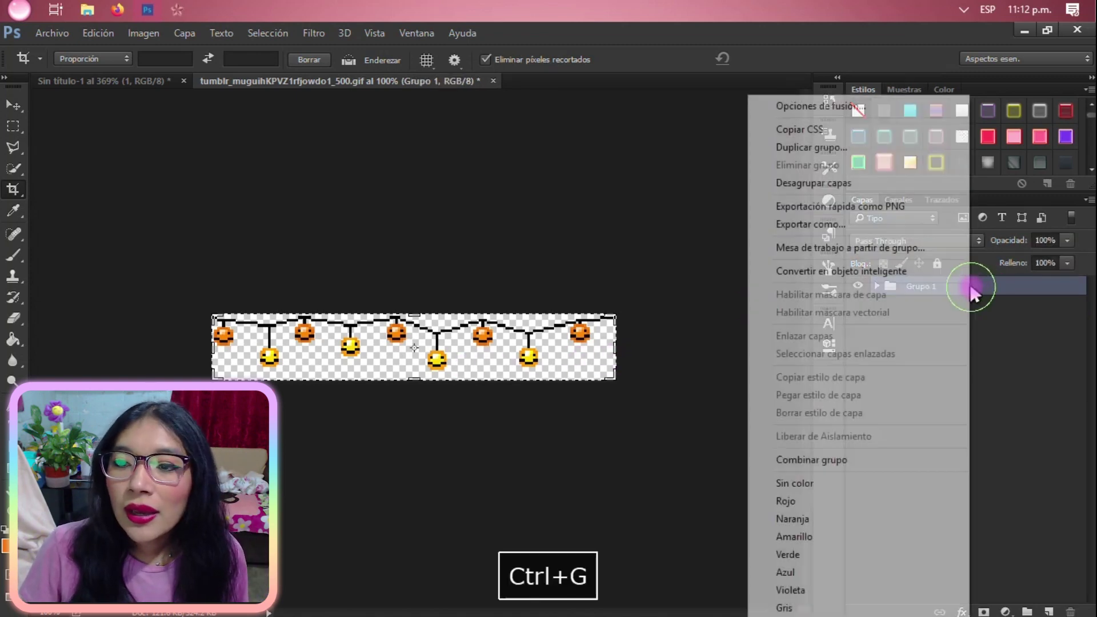
pyautogui.click(822, 148)
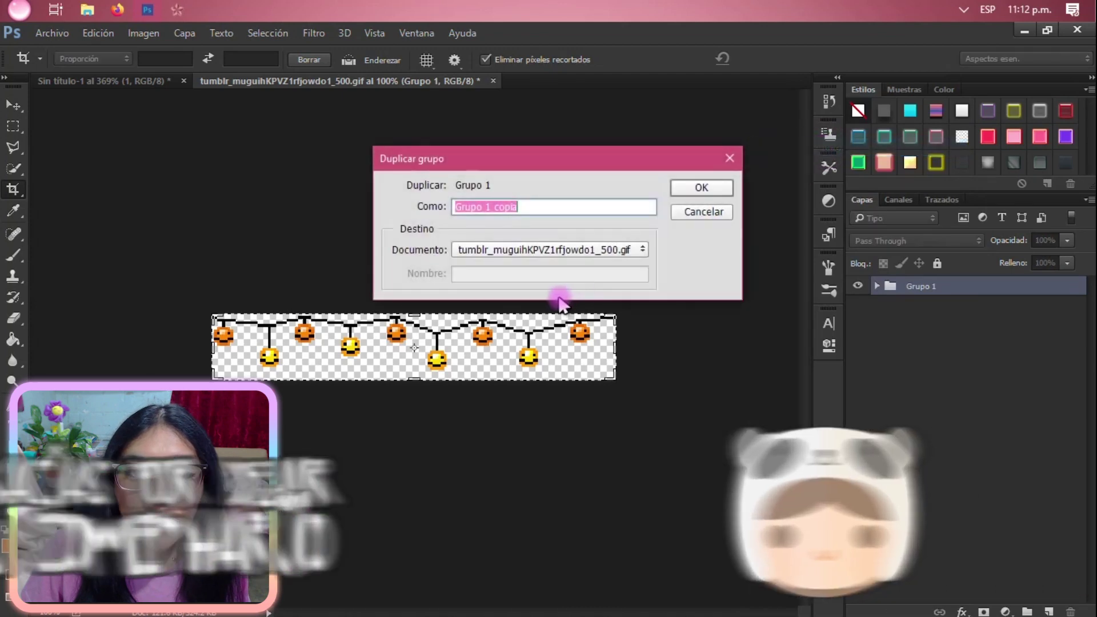
pyautogui.click(546, 250)
pyautogui.click(534, 289)
pyautogui.click(680, 187)
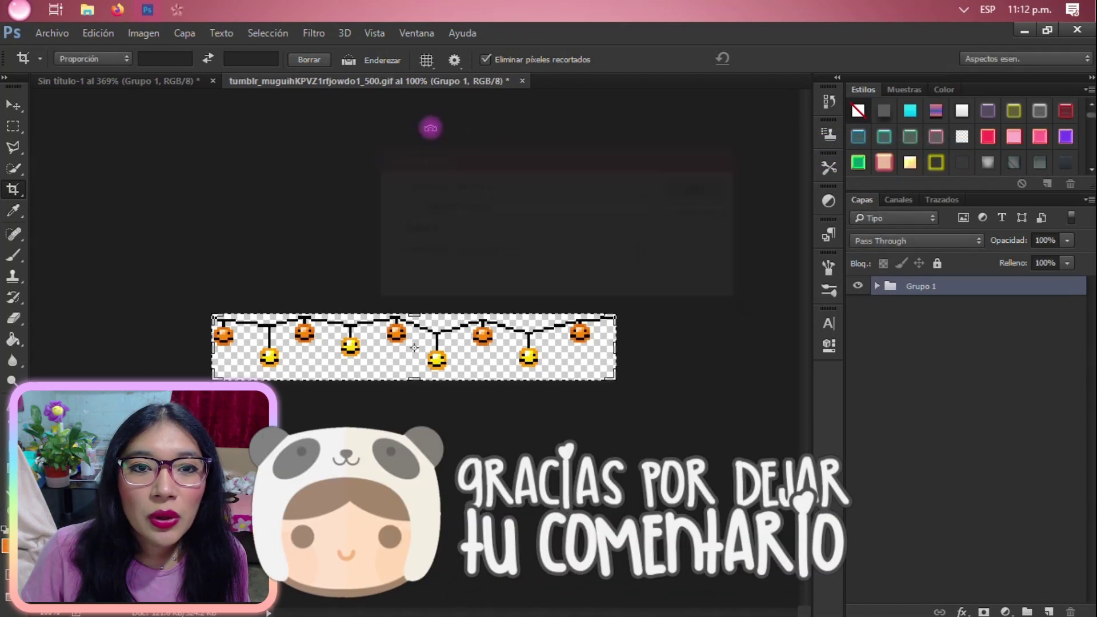
# Close the pumpkin-lights GIF document without saving its changes
pyautogui.click(522, 81)
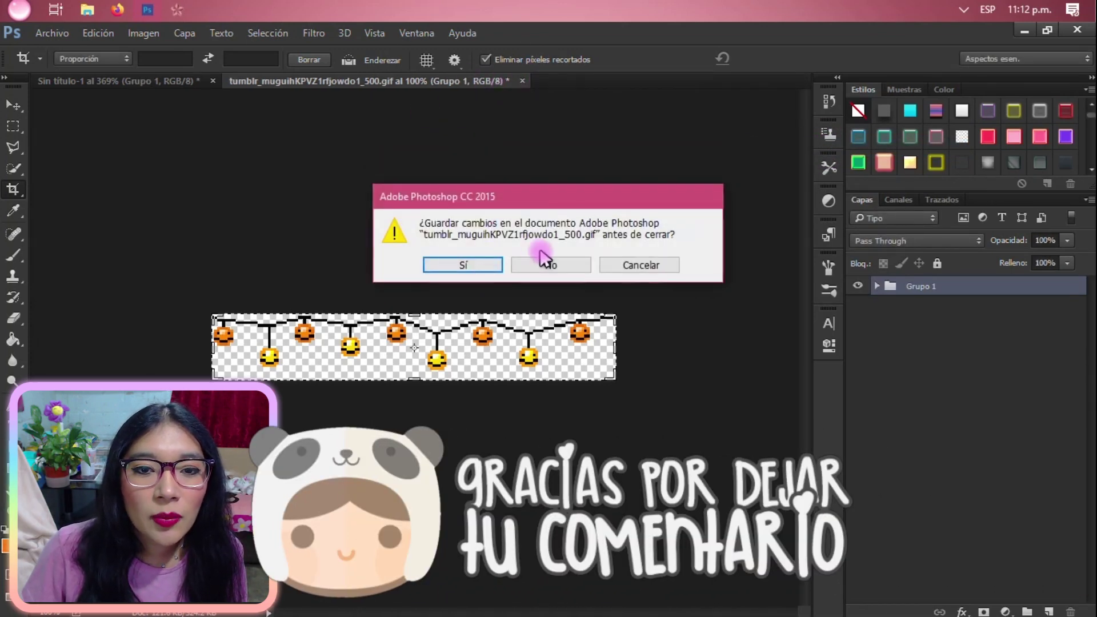
pyautogui.click(546, 261)
pyautogui.scroll(-4, 517, 288)
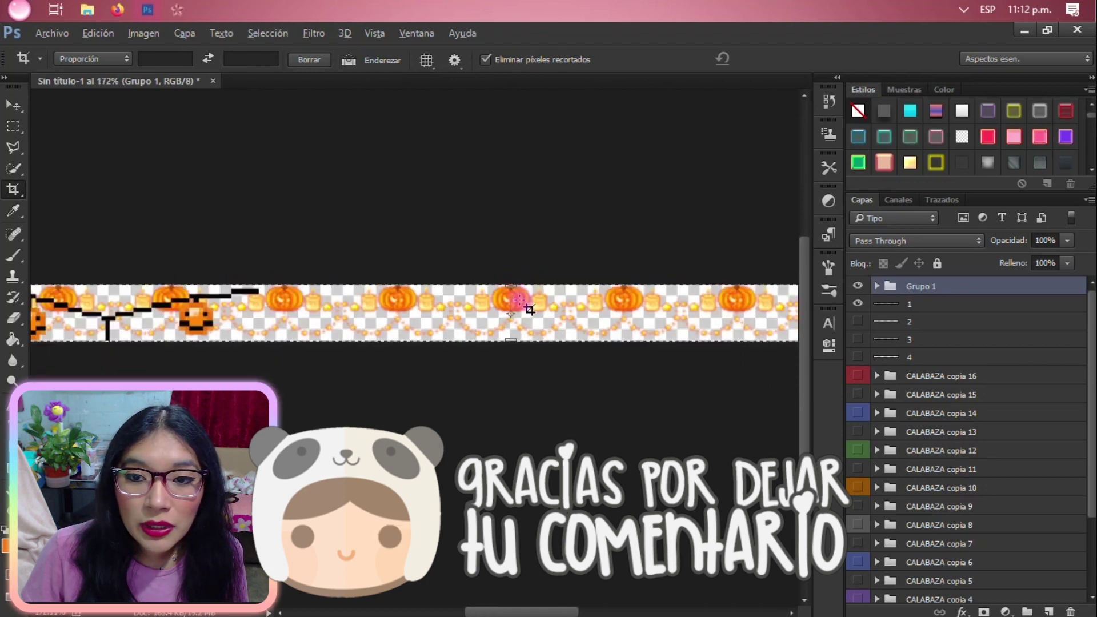
# Group the layers from 1 down to CALABAZA, name the group Calabazitas and hide it
pyautogui.click(877, 320)
pyautogui.click(883, 308)
pyautogui.scroll(-3, 912, 434)
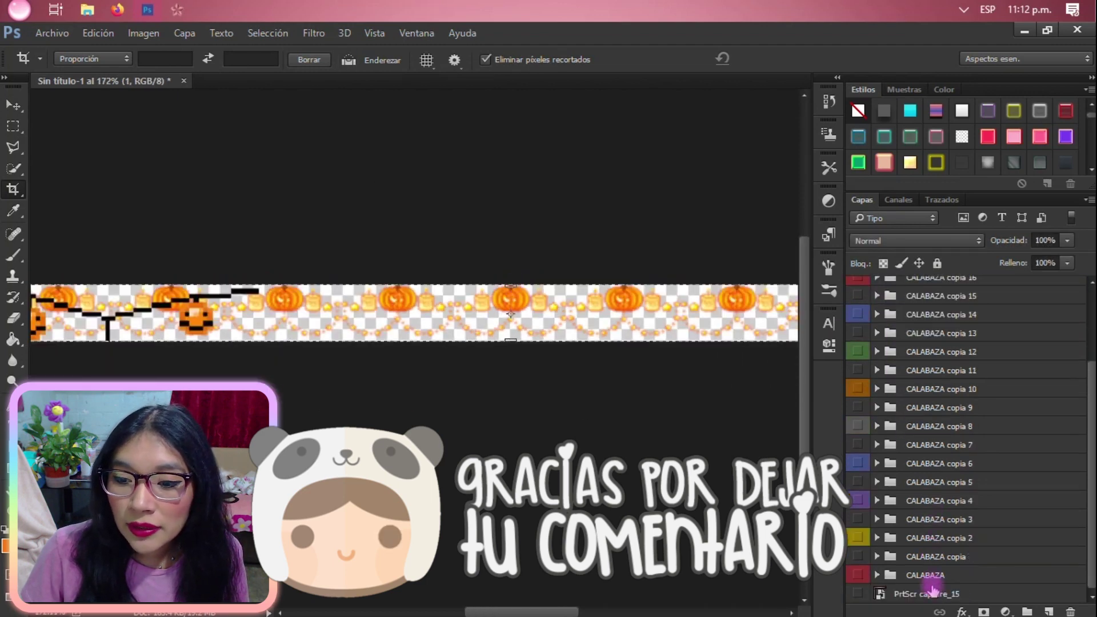
pyautogui.keyDown('shift'); pyautogui.click(931, 576); pyautogui.keyUp('shift')
pyautogui.hotkey('ctrl', 'g')
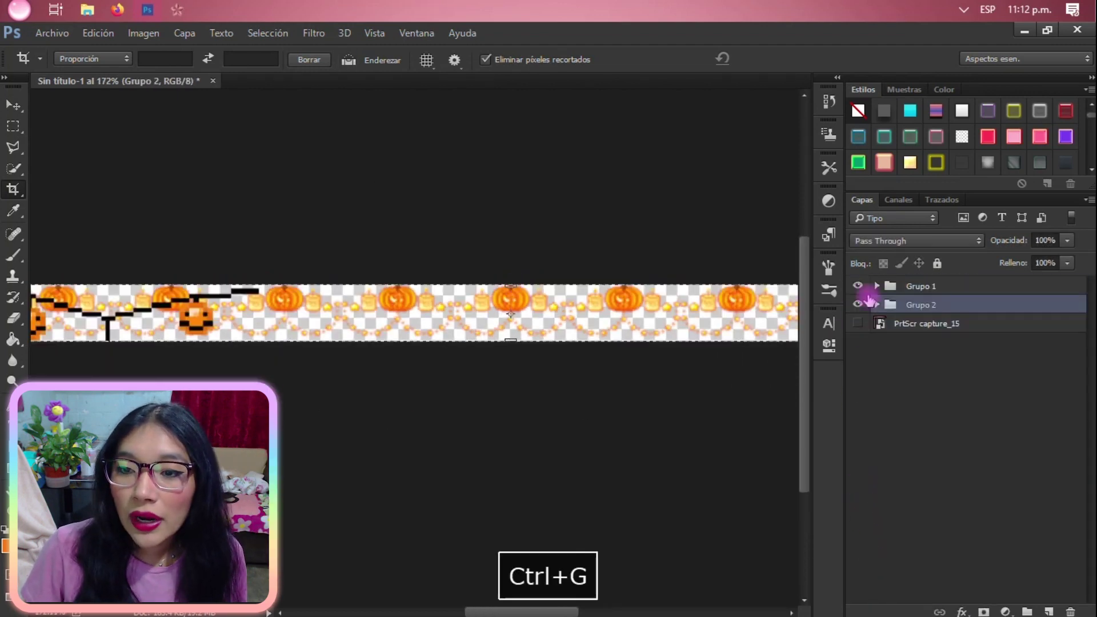
pyautogui.doubleClick(914, 307)
pyautogui.write('Calabazitas')
pyautogui.press('Return')
pyautogui.click(857, 305)
# Move Grupo 1 to the canvas's upper left corner and scale it to about 58.6% wide and 58.2% high
pyautogui.click(914, 286)
pyautogui.hotkey('ctrl', '0')
pyautogui.hotkey('ctrl', 't')
pyautogui.moveTo(86, 357); pyautogui.dragTo(245, 340)
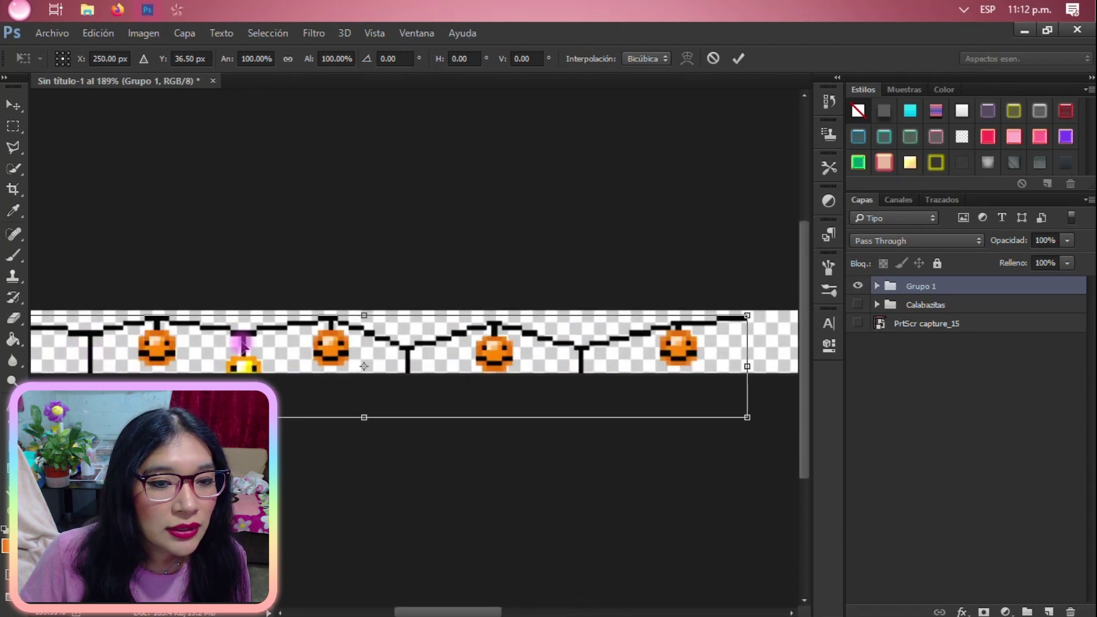
pyautogui.moveTo(353, 332); pyautogui.dragTo(403, 349)
pyautogui.hscroll(2, 385, 354)
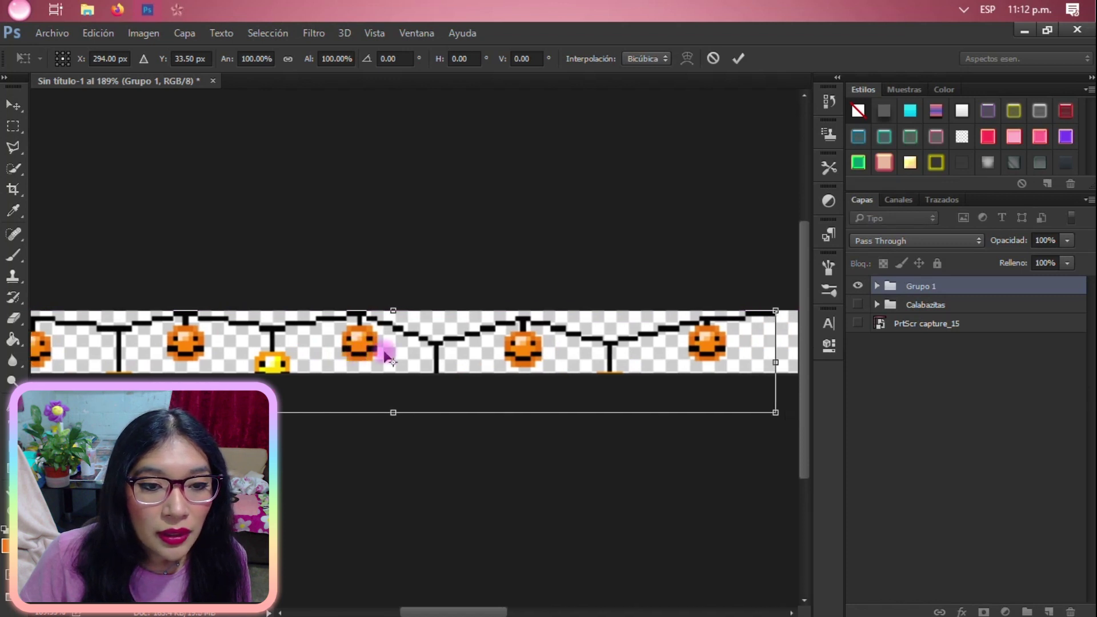
pyautogui.hscroll(-3, 385, 357)
pyautogui.hscroll(6, 386, 357)
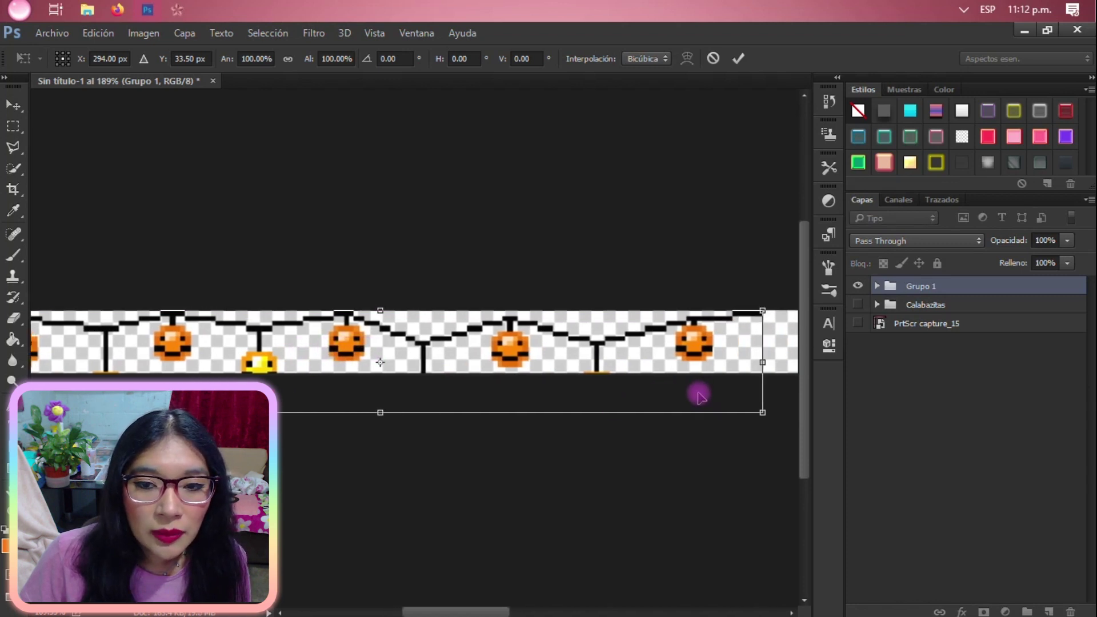
pyautogui.moveTo(721, 412); pyautogui.dragTo(484, 365)
pyautogui.press('space')
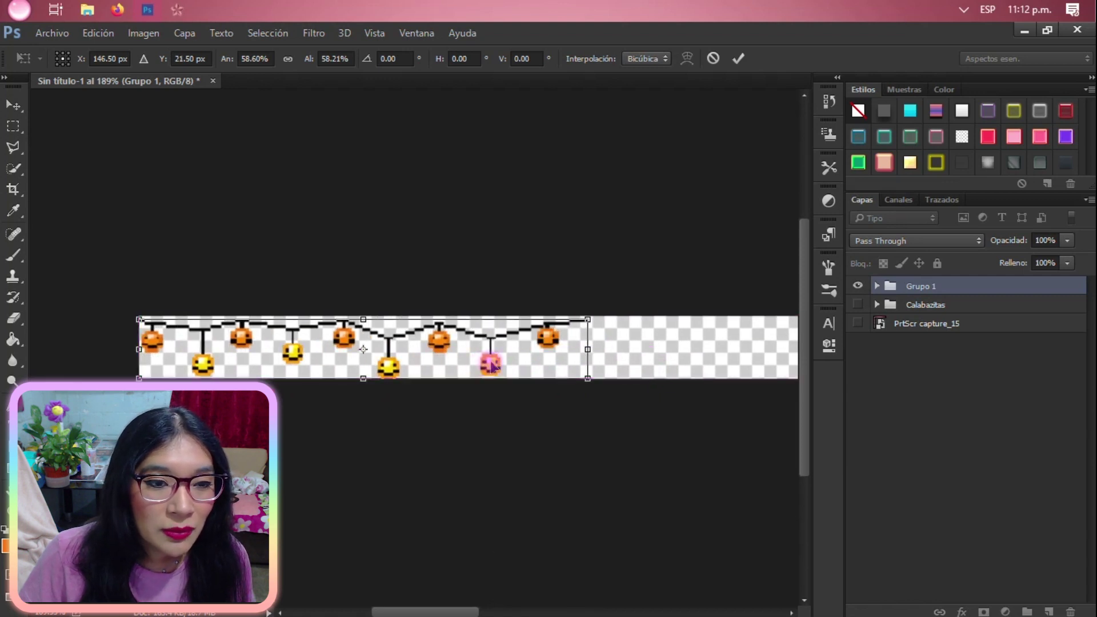
# Nudge Grupo 1 up to Y 19.50 px and apply the transformation
pyautogui.press('Up')
pyautogui.press('Up')
pyautogui.press('Up')
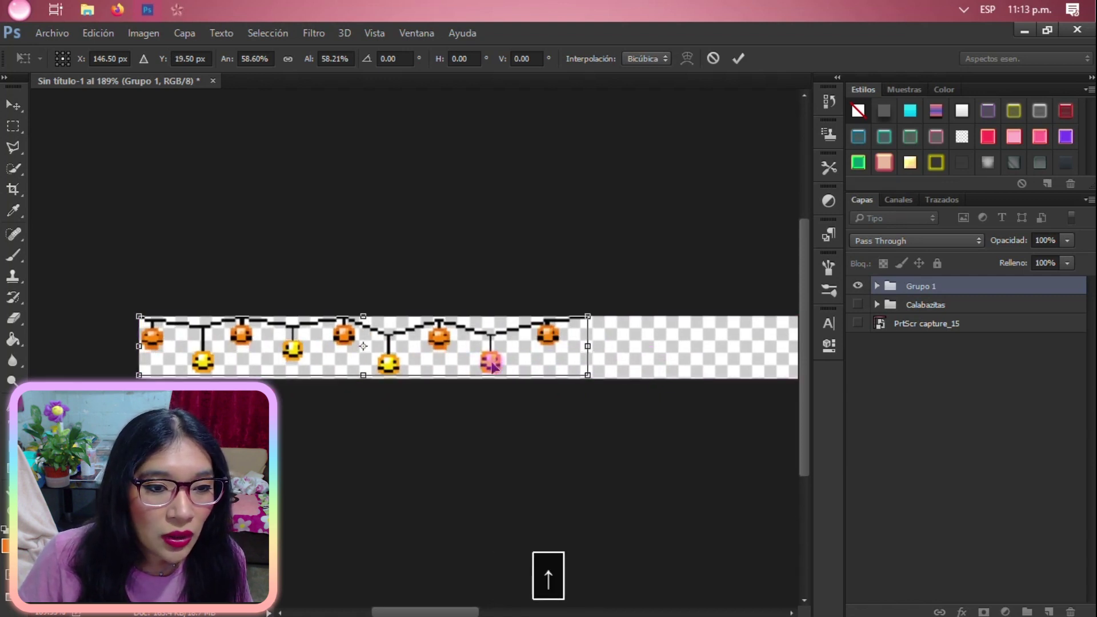
pyautogui.press('Return')
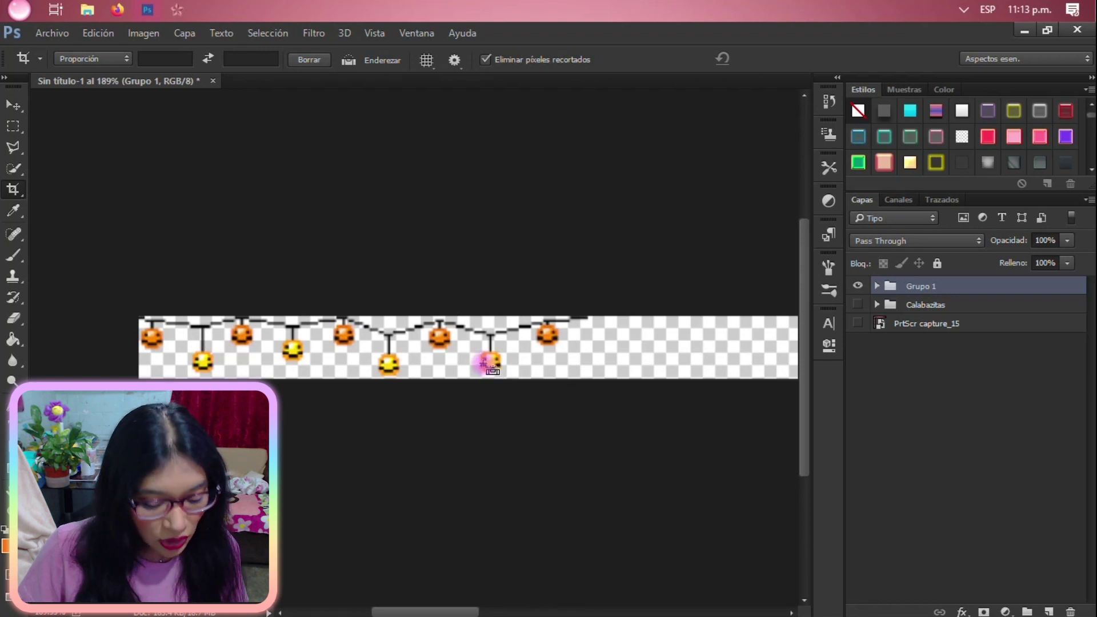
# Duplicate Grupo 1 four times and place the copies end to end so the lights fill the whole strip
pyautogui.hotkey('ctrl', 'j')
pyautogui.press('v')
pyautogui.moveTo(490, 368); pyautogui.dragTo(739, 351)
pyautogui.press('space')
pyautogui.moveTo(654, 360); pyautogui.dragTo(336, 342)
pyautogui.hotkey('ctrl', 'j')
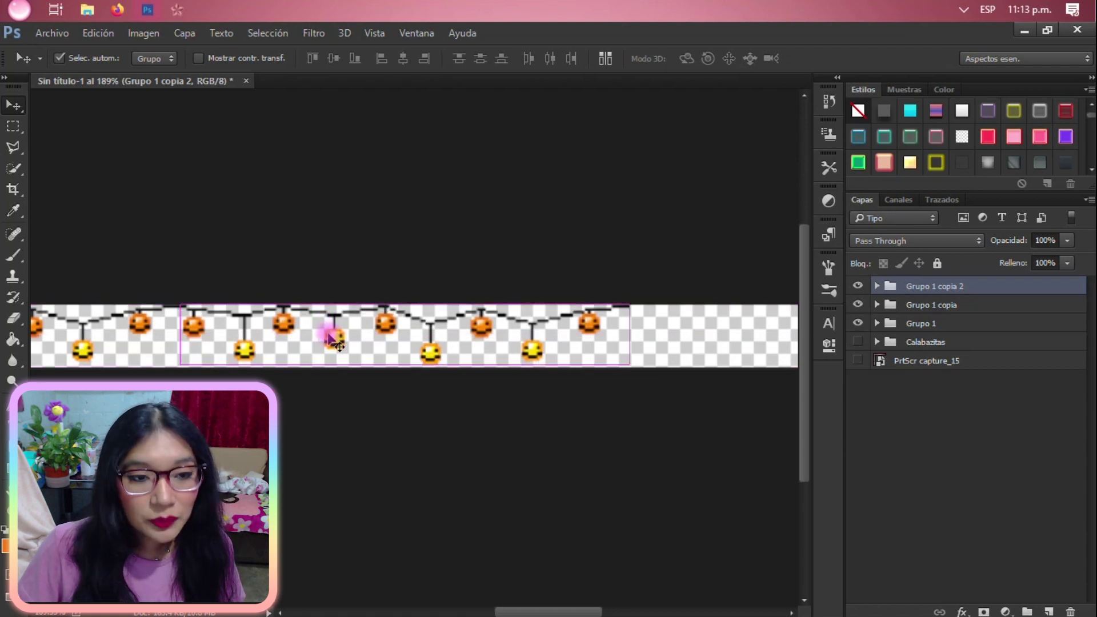
pyautogui.hotkey('ctrl', 'j')
pyautogui.moveTo(270, 346); pyautogui.dragTo(133, 362)
pyautogui.press('space')
pyautogui.moveTo(489, 358); pyautogui.dragTo(229, 326)
pyautogui.hotkey('ctrl', 'j')
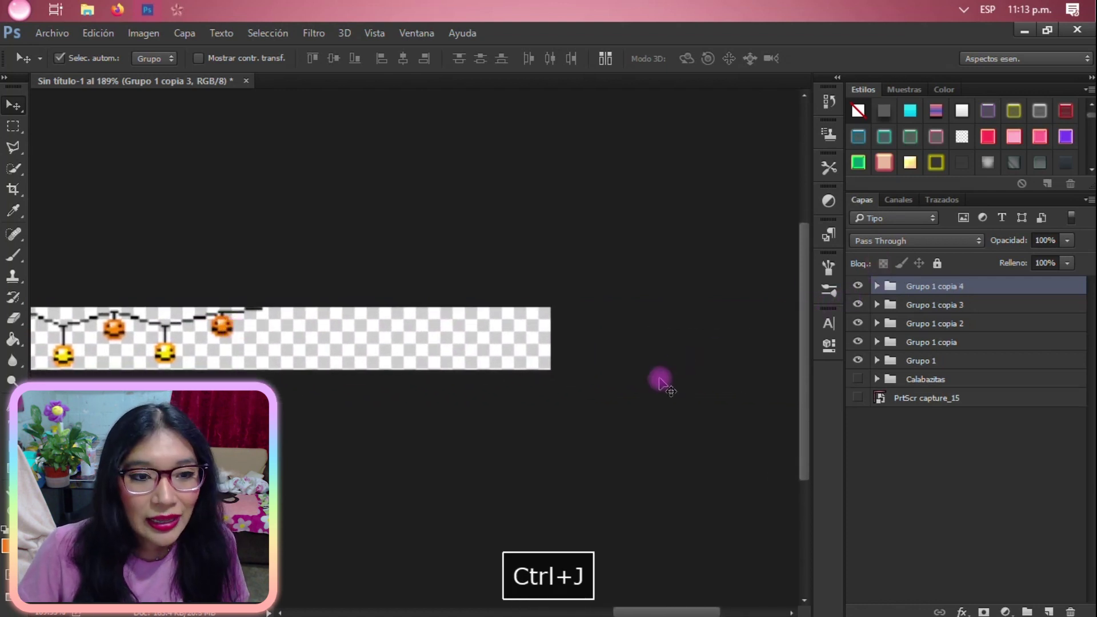
pyautogui.moveTo(174, 320); pyautogui.dragTo(622, 322)
# Stamp Grupo 1 and its four copies into one combined layer above them and hide that layer
pyautogui.click(920, 361)
pyautogui.click(919, 342)
pyautogui.click(918, 323)
pyautogui.click(919, 305)
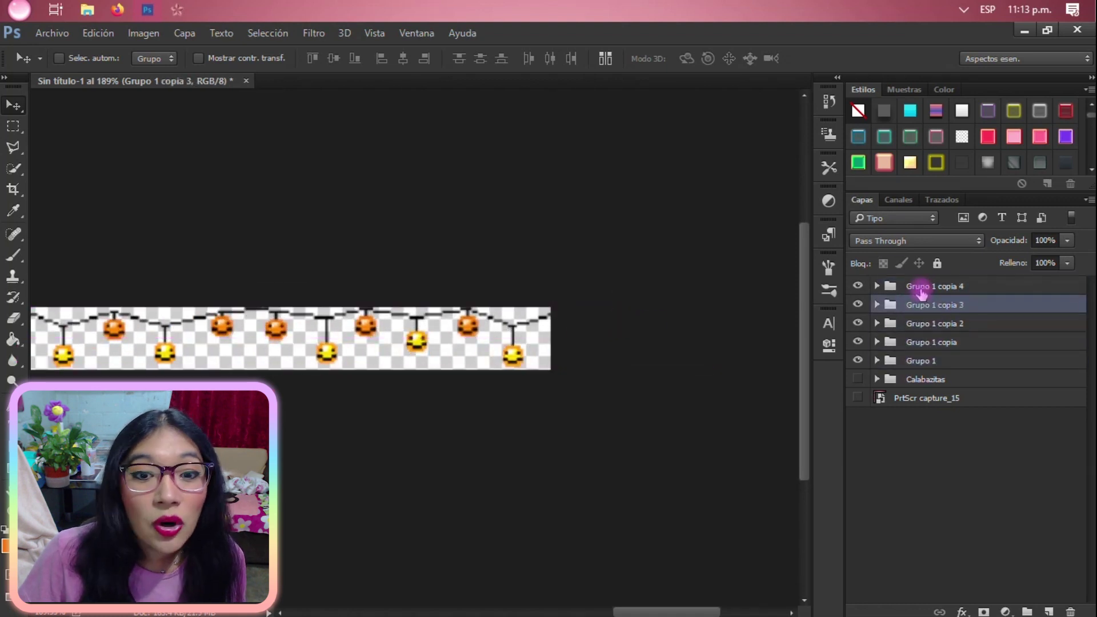
pyautogui.click(922, 359)
pyautogui.scroll(-6, 497, 352)
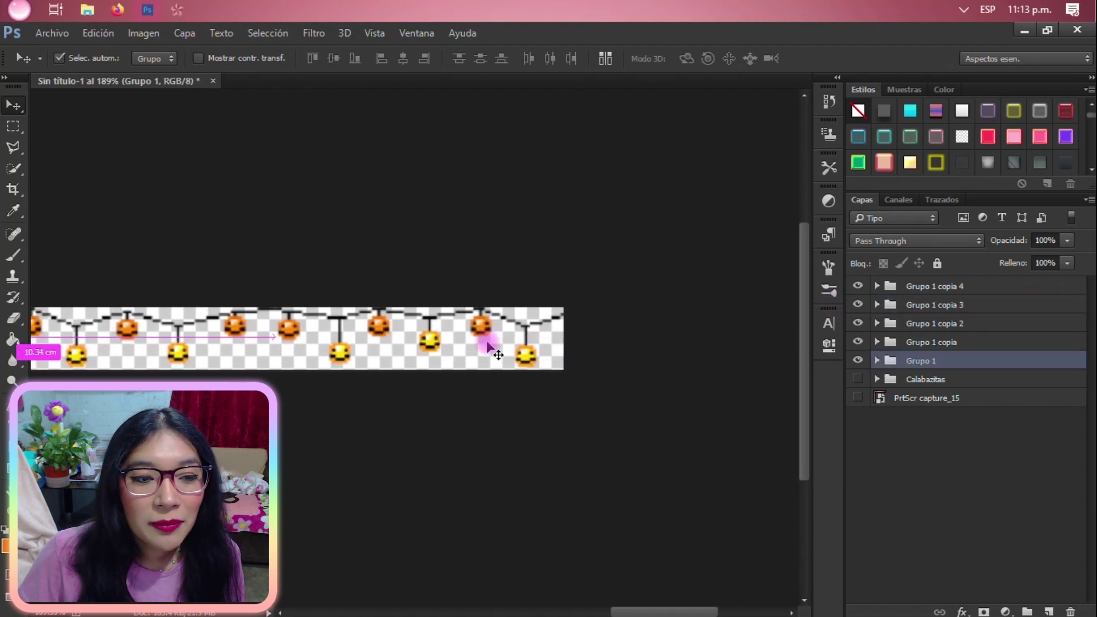
pyautogui.scroll(2, 487, 346)
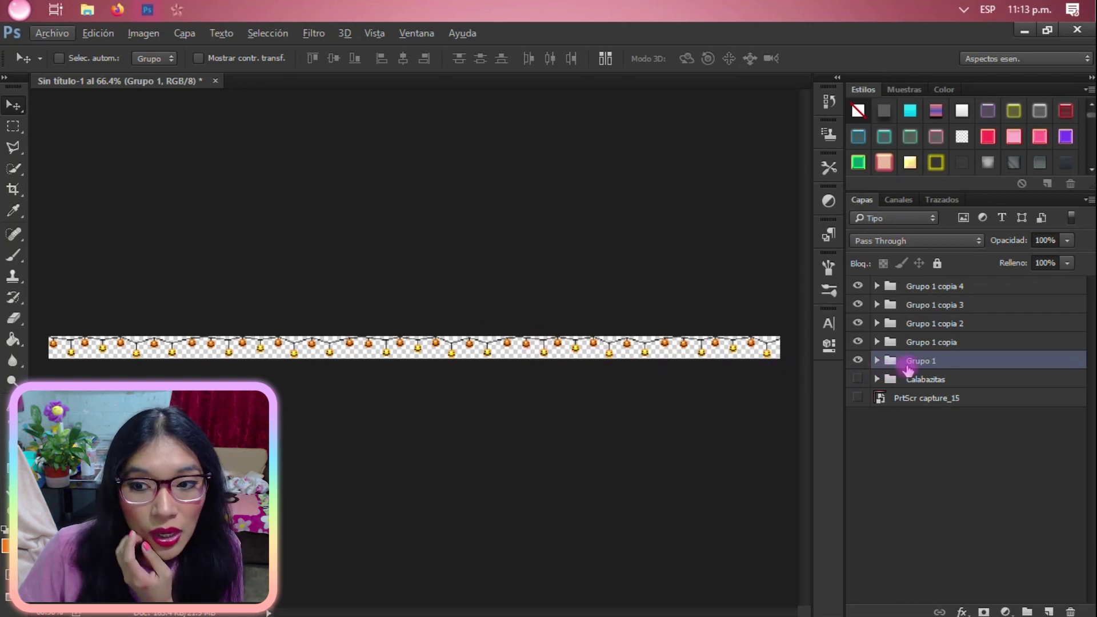
pyautogui.hotkey('ctrl', 'alt', 'e')
pyautogui.click(856, 285)
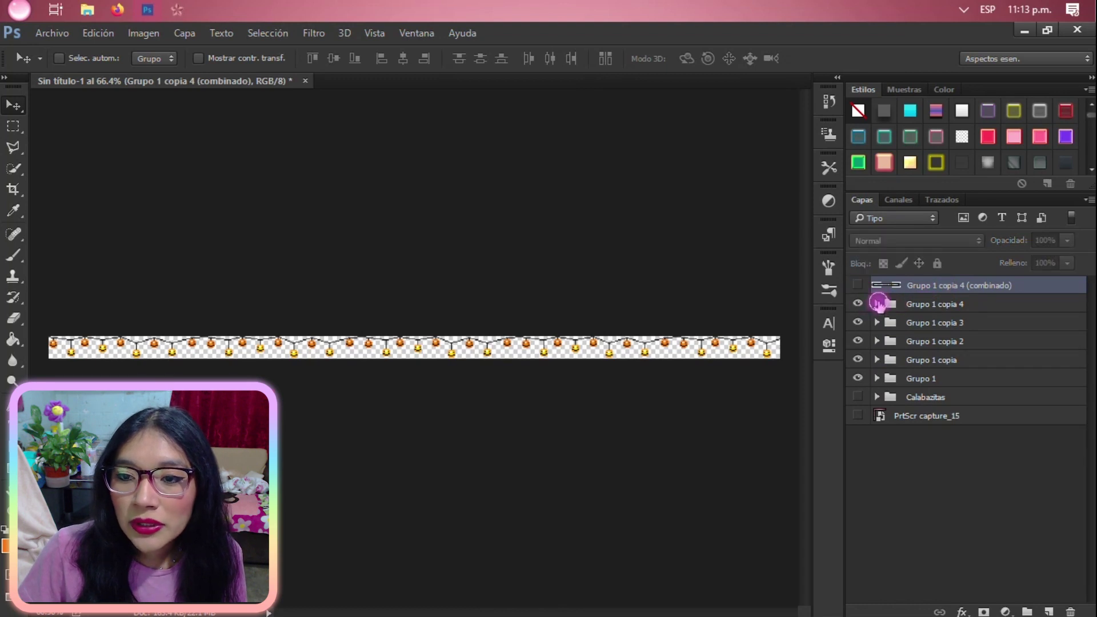
# In Grupo 1 and each of its four copies, swap the visible frame by showing Capa 6 and hiding Capa 5
pyautogui.click(877, 303)
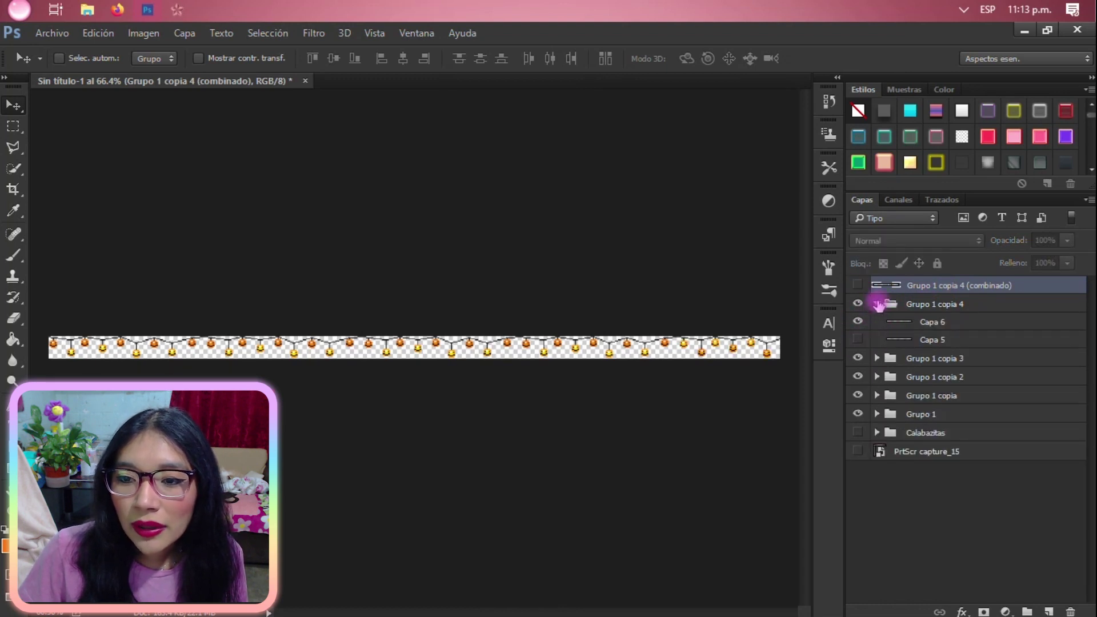
pyautogui.click(877, 303)
pyautogui.click(877, 323)
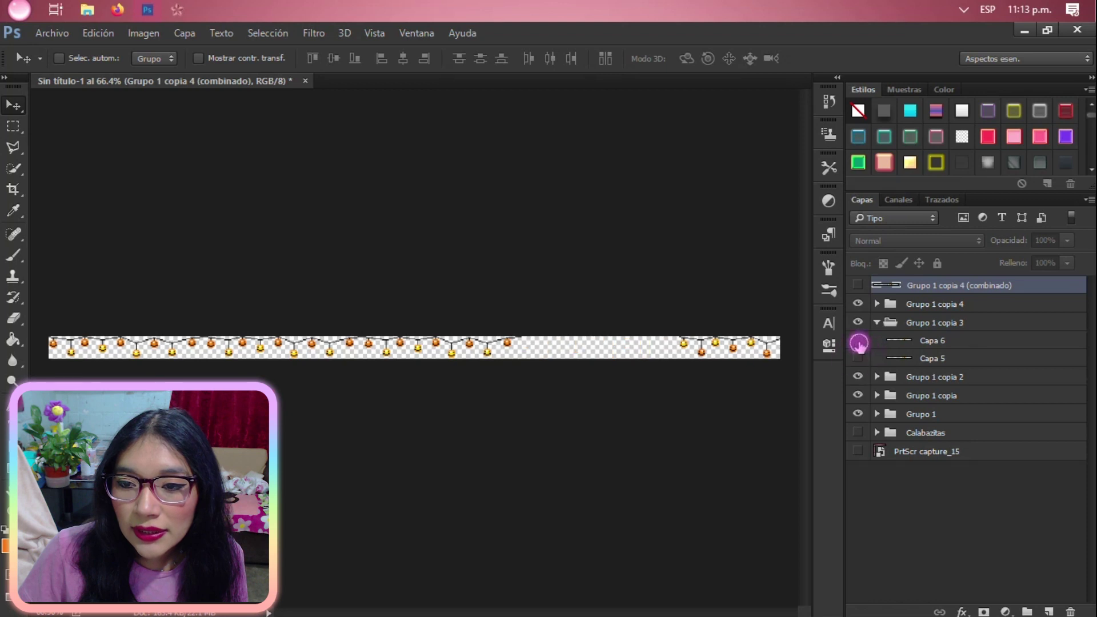
pyautogui.click(883, 323)
pyautogui.click(877, 323)
pyautogui.click(876, 342)
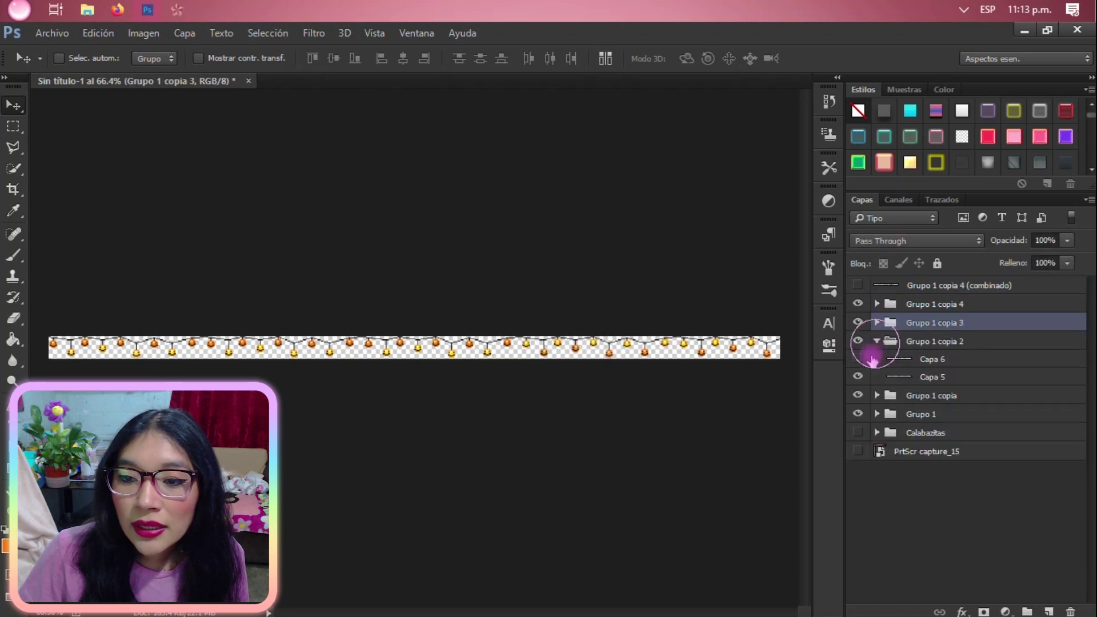
pyautogui.click(876, 341)
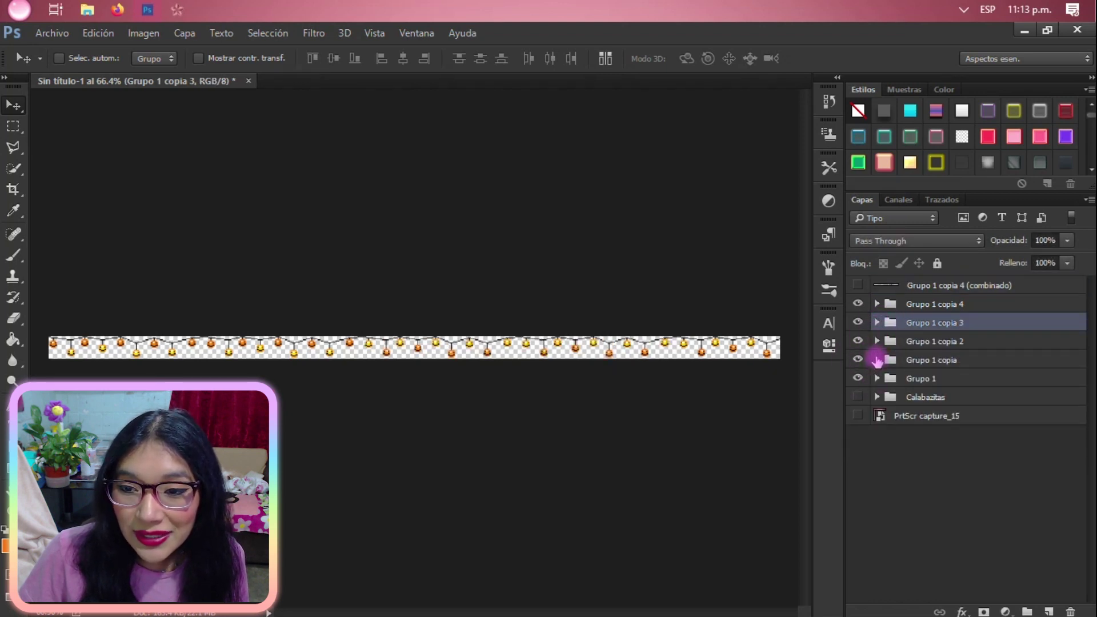
pyautogui.click(877, 359)
pyautogui.click(877, 359)
pyautogui.click(877, 378)
pyautogui.click(858, 402)
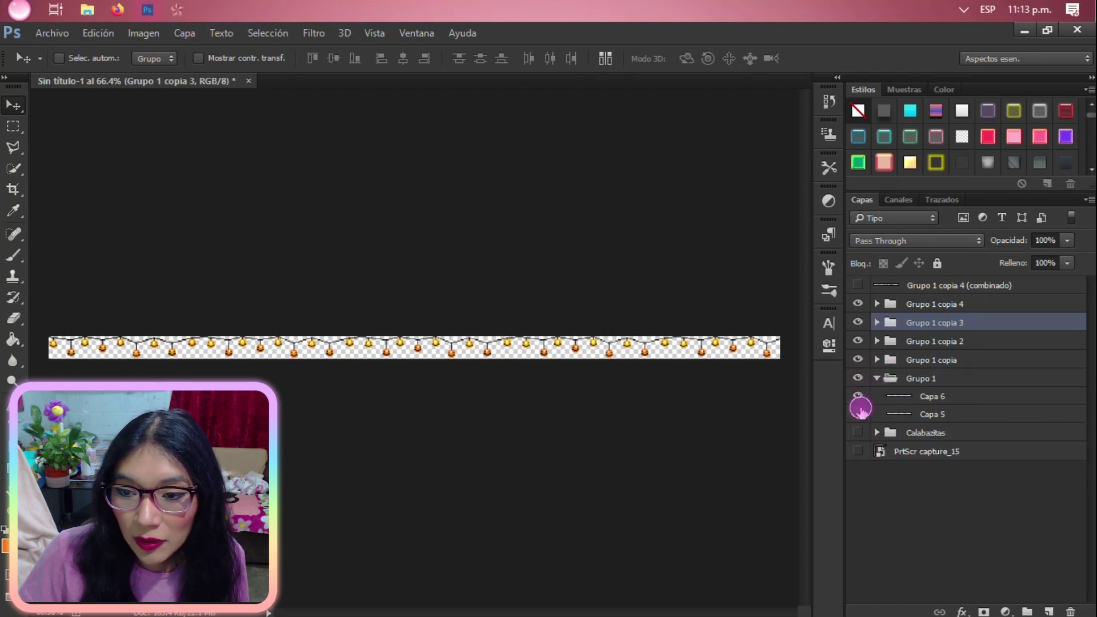
pyautogui.click(876, 378)
# Stamp the five light groups into a second combined layer and hide the original groups
pyautogui.click(917, 304)
pyautogui.keyDown('shift'); pyautogui.click(916, 378); pyautogui.keyUp('shift')
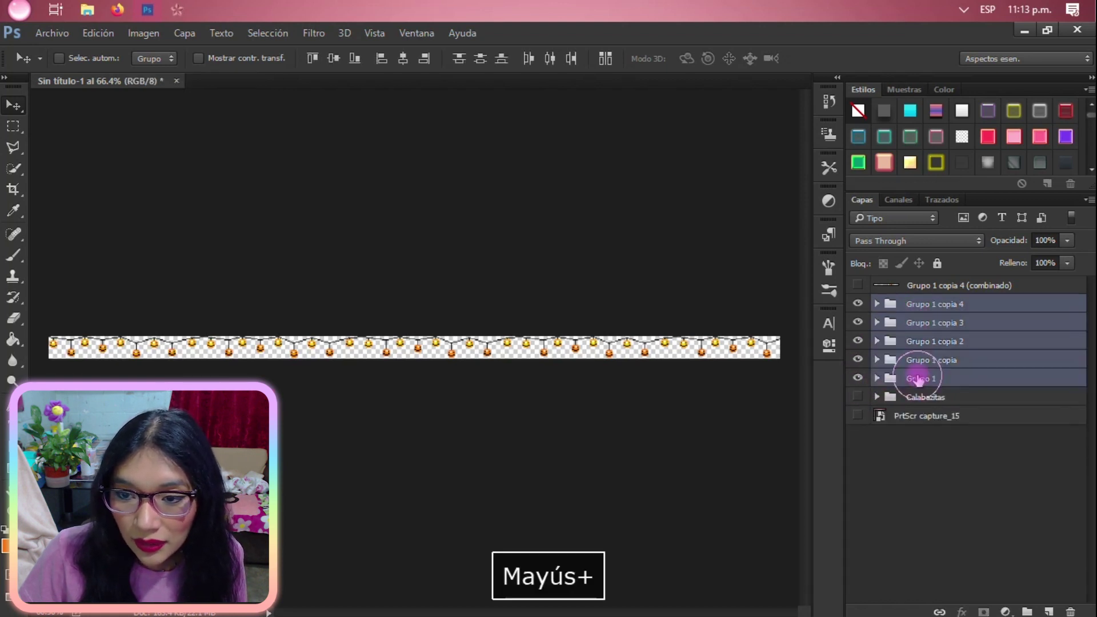
pyautogui.hotkey('ctrl', 'alt', 'space')
pyautogui.hotkey('ctrl', 'alt', 'e')
pyautogui.moveTo(861, 337); pyautogui.dragTo(859, 395)
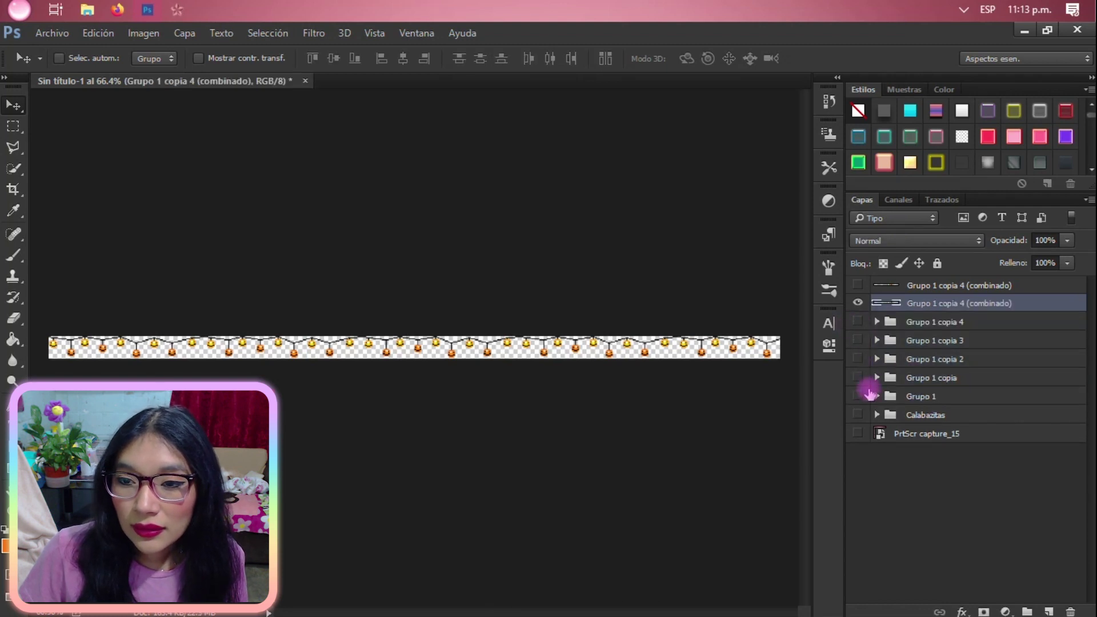
# Compare the two combined lights layers by showing both together, and leave only the lower one visible
pyautogui.click(887, 291)
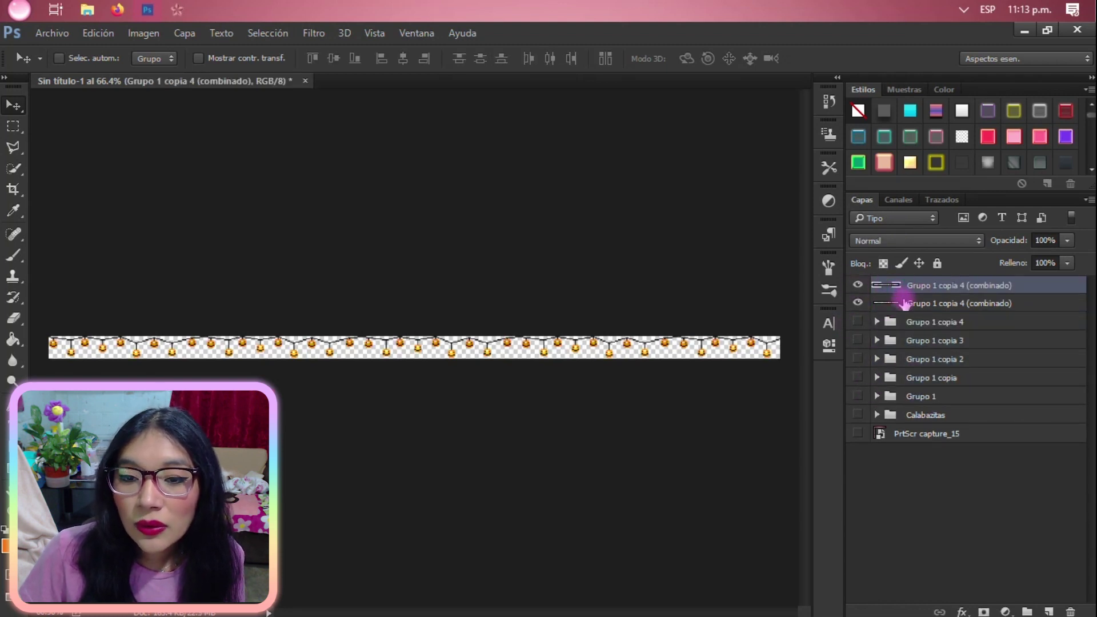
pyautogui.click(908, 305)
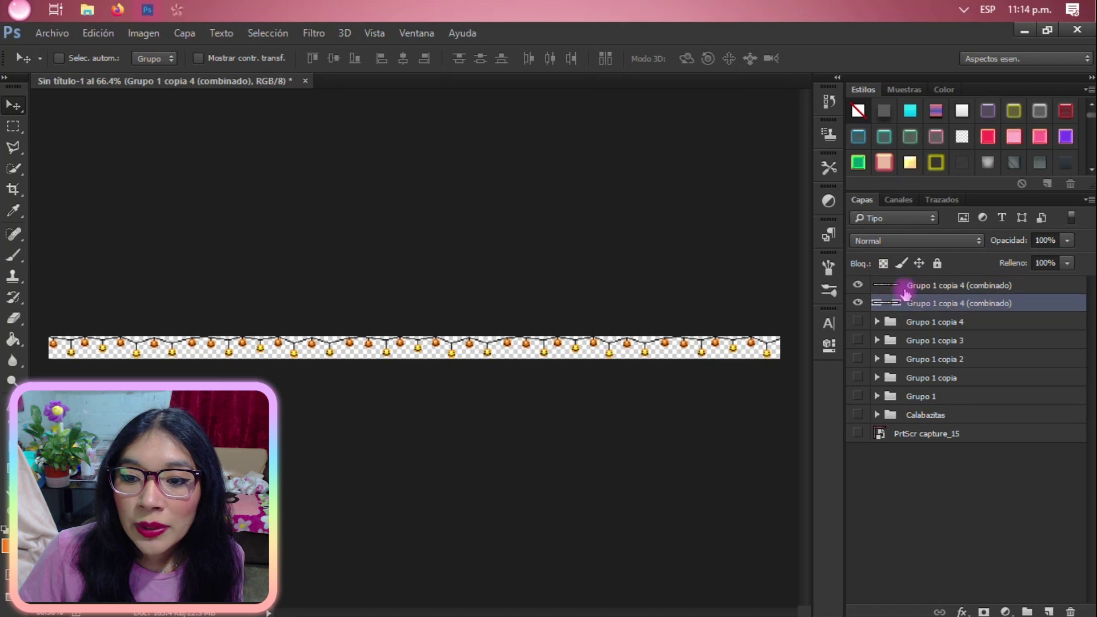
pyautogui.keyDown('ctrl'); pyautogui.click(904, 288); pyautogui.keyUp('ctrl')
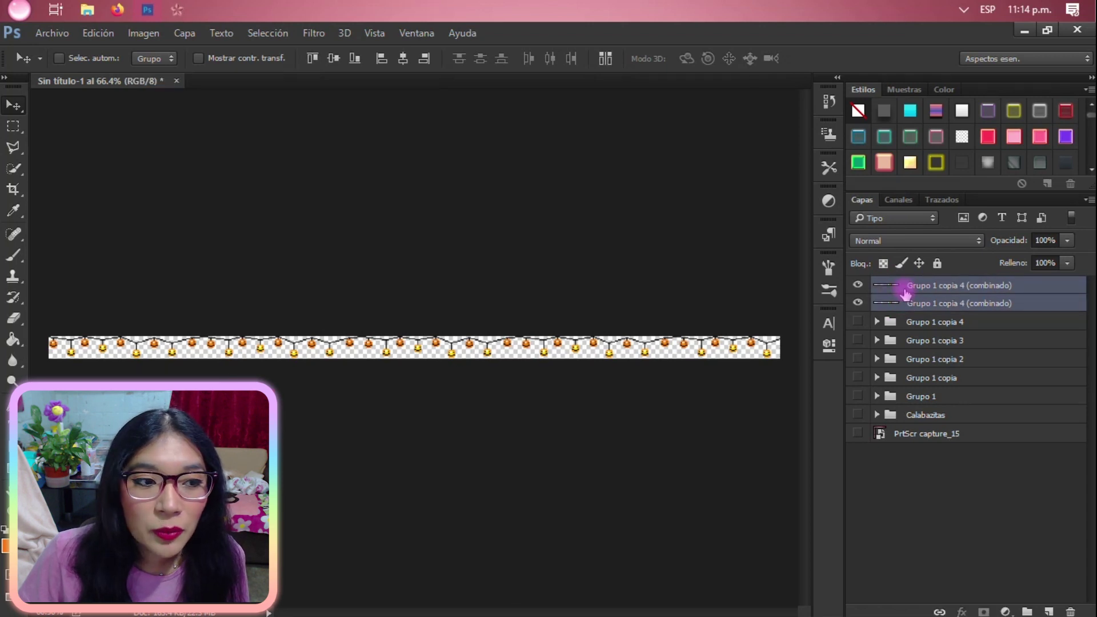
pyautogui.click(909, 300)
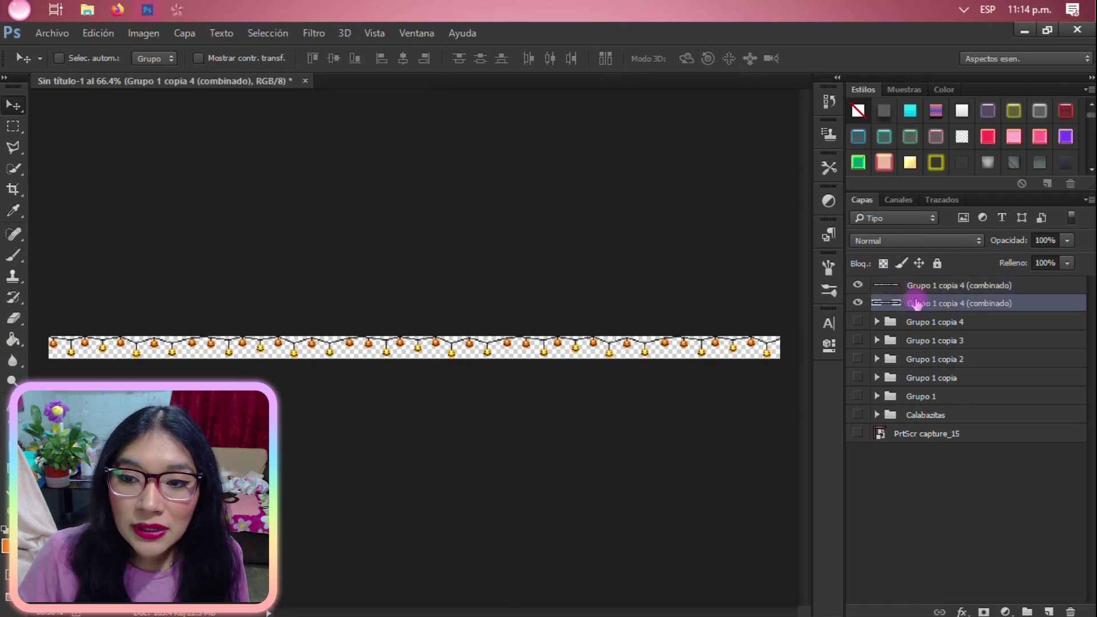
pyautogui.click(857, 285)
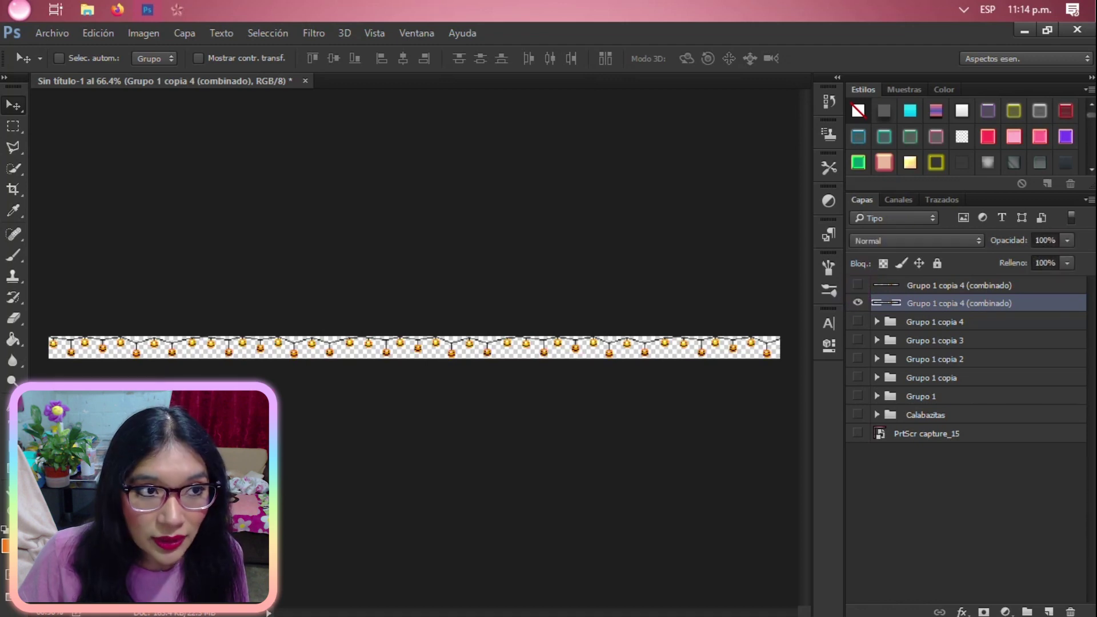
# Export the visible lights frame as a PNG image
pyautogui.click(52, 32)
pyautogui.moveTo(208, 266)
pyautogui.click(400, 327)
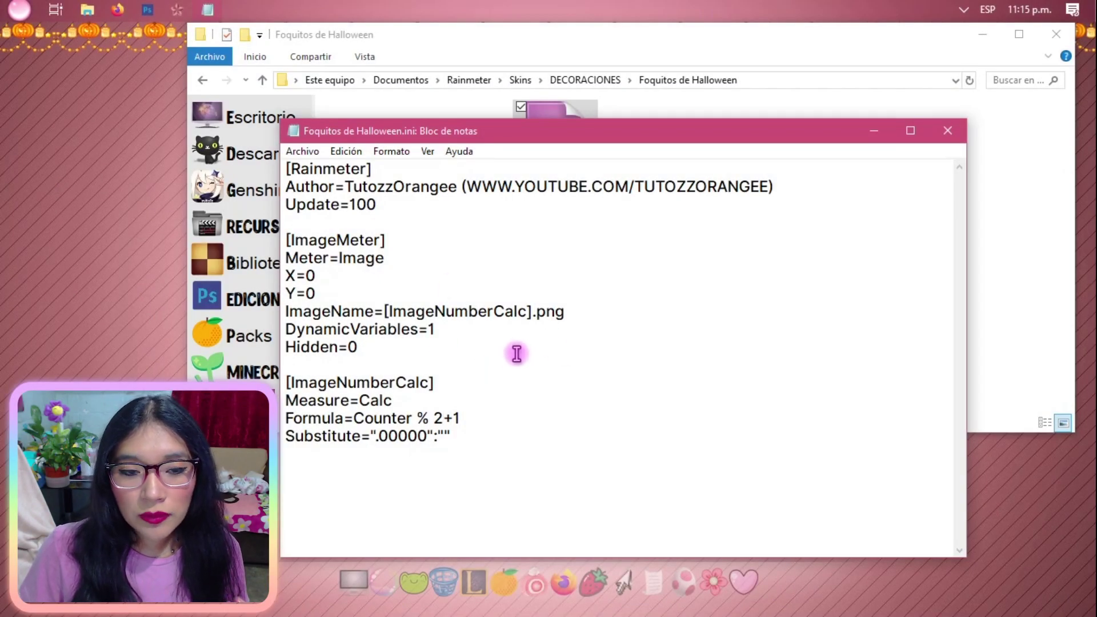
# Save the code with Formula=Counter % 2+1 in Foquitos de Halloween.ini, and close the file and its folder
pyautogui.moveTo(566, 139); pyautogui.dragTo(597, 117)
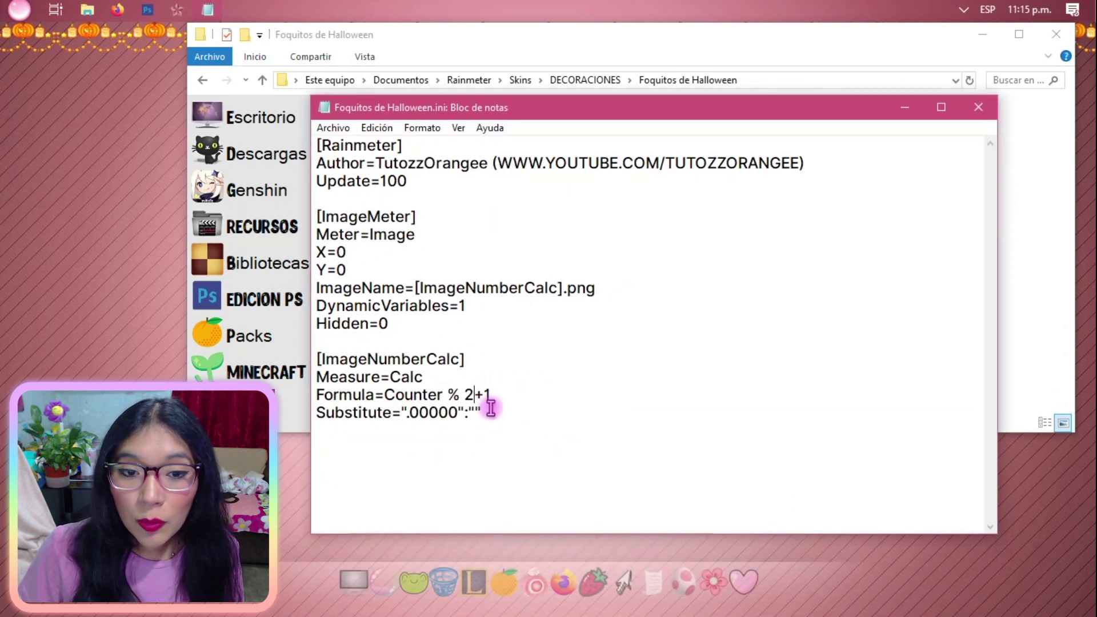
pyautogui.moveTo(544, 114); pyautogui.dragTo(475, 136)
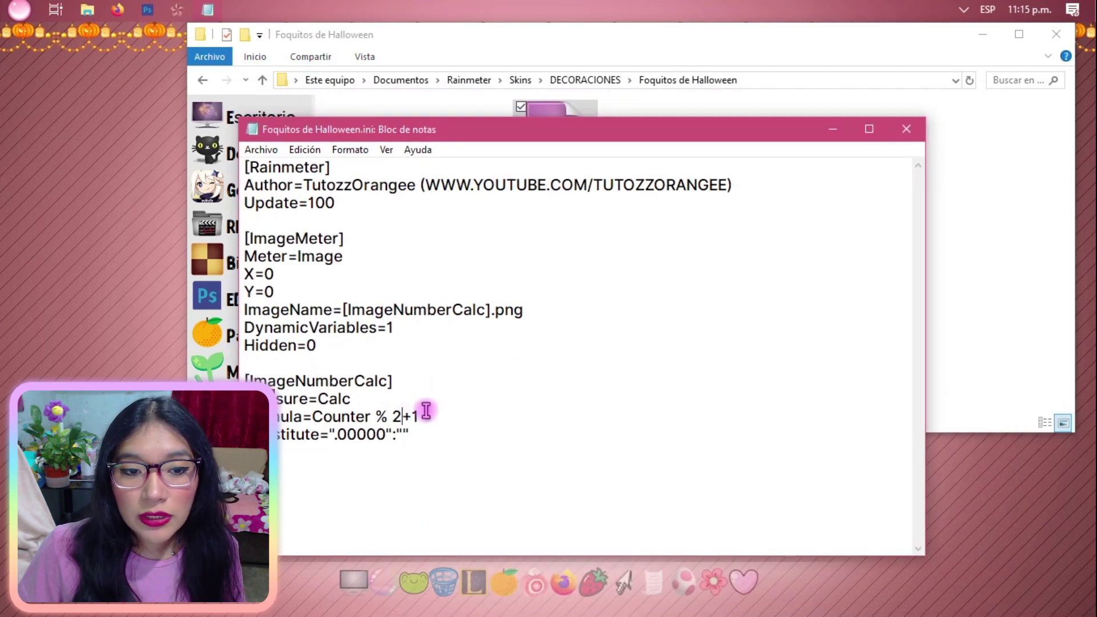
pyautogui.click(921, 137)
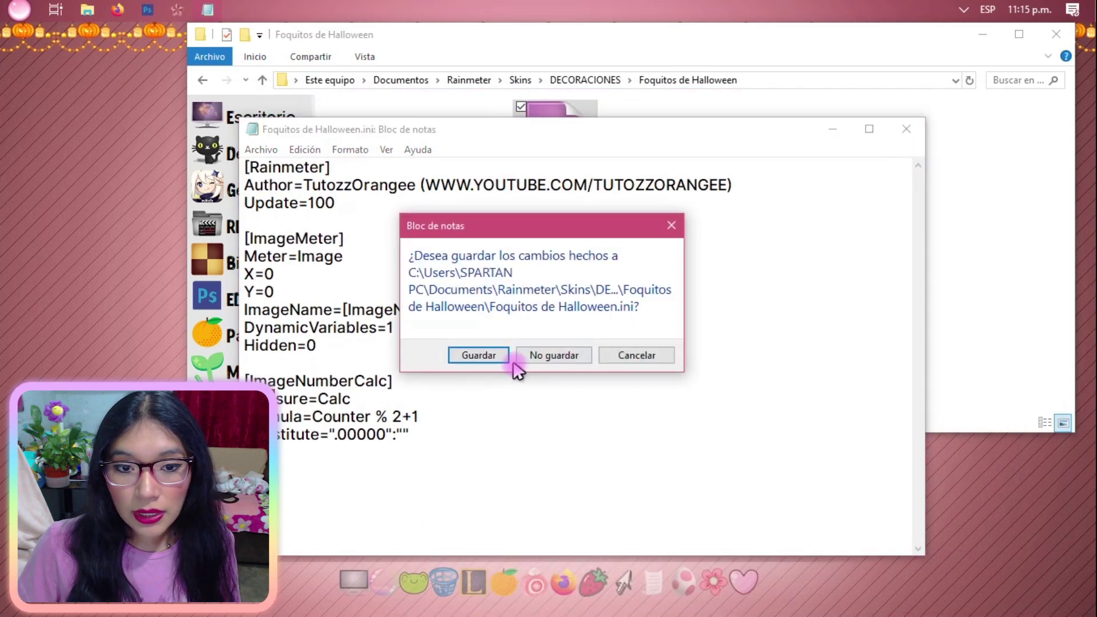
pyautogui.click(490, 357)
pyautogui.moveTo(735, 42); pyautogui.dragTo(668, 100)
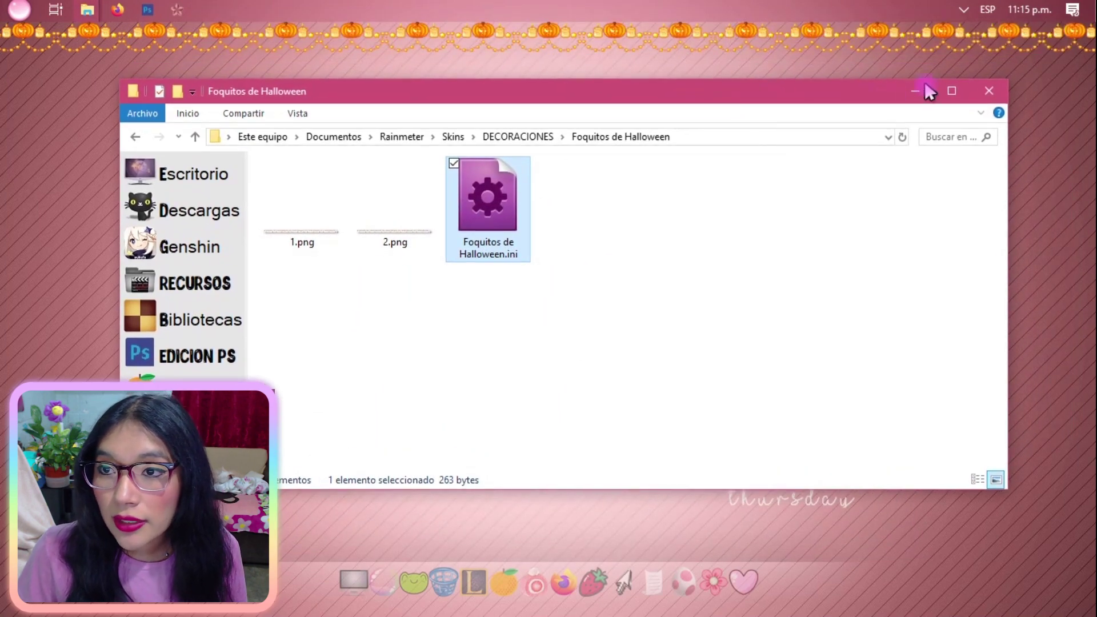
pyautogui.click(991, 91)
# Refresh all Rainmeter skins
pyautogui.click(964, 10)
pyautogui.rightClick(931, 70)
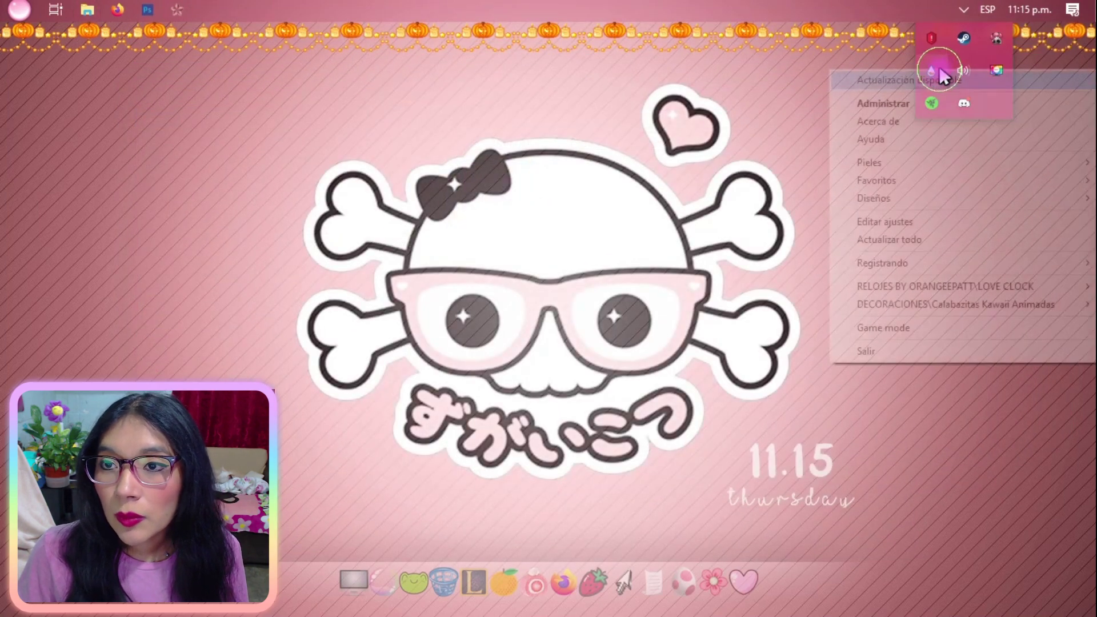
pyautogui.click(950, 243)
# Load the Foquitos de Halloween.ini skin from DECORACIONES and place the lights garland directly below the taskbar
pyautogui.rightClick(698, 35)
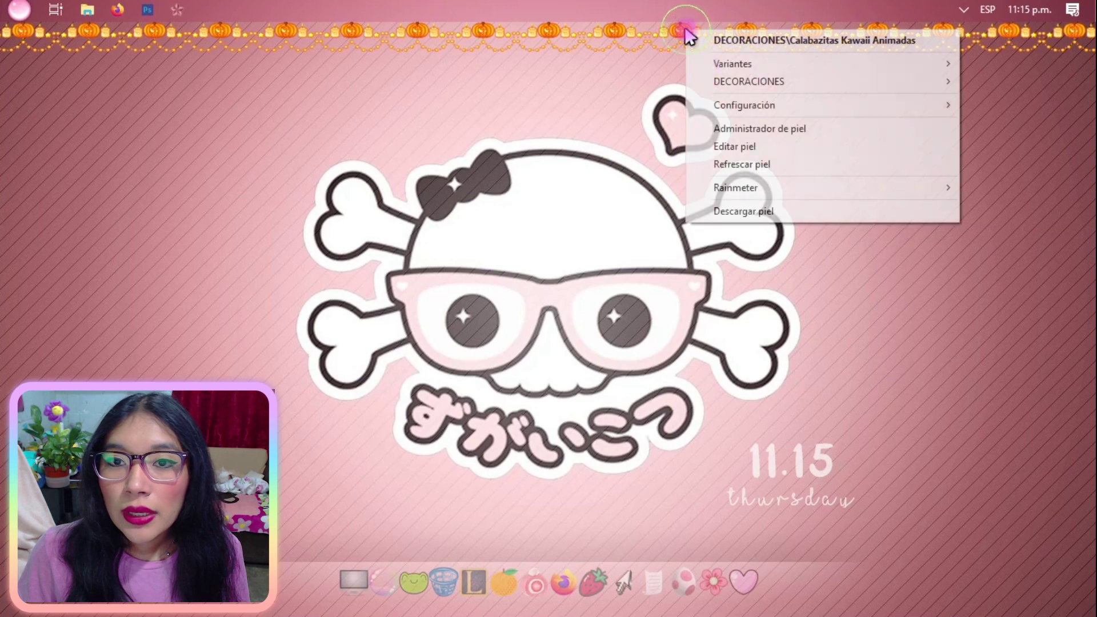
pyautogui.moveTo(766, 81)
pyautogui.moveTo(573, 213)
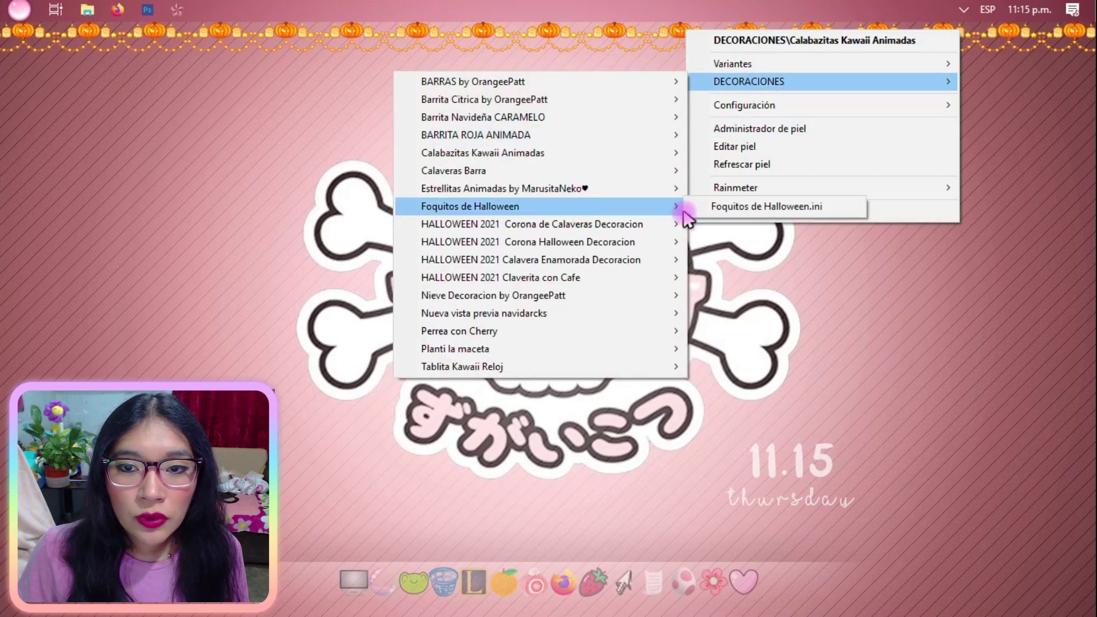
pyautogui.click(743, 207)
pyautogui.moveTo(560, 22); pyautogui.dragTo(557, 45)
# Set Update to 160 in the lights garland skin's code, save it and refresh the skin
pyautogui.rightClick(557, 45)
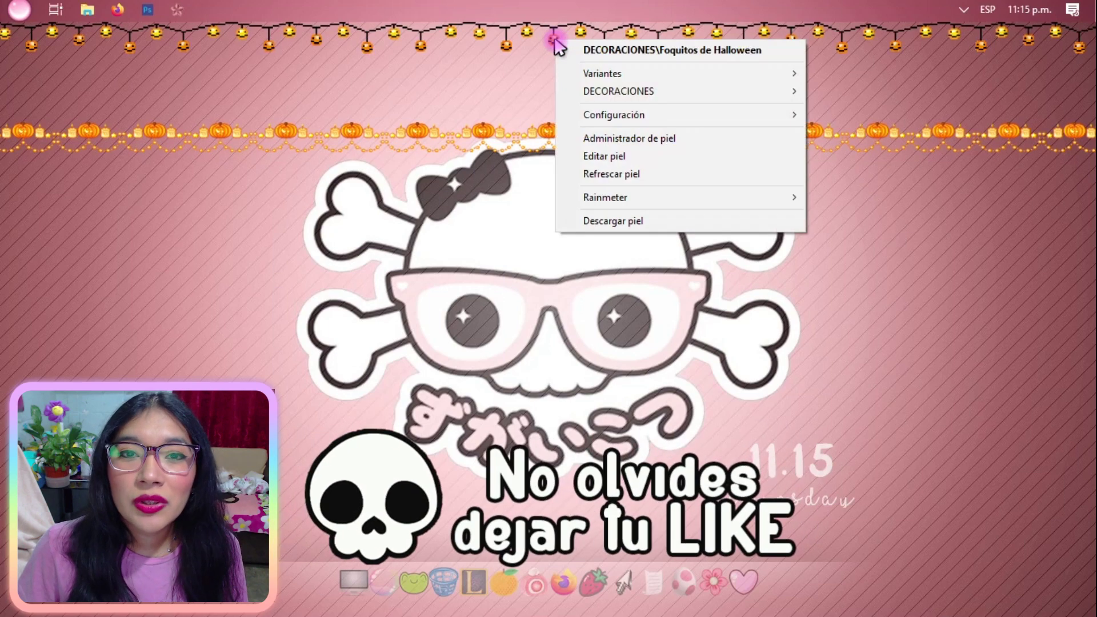
pyautogui.click(657, 154)
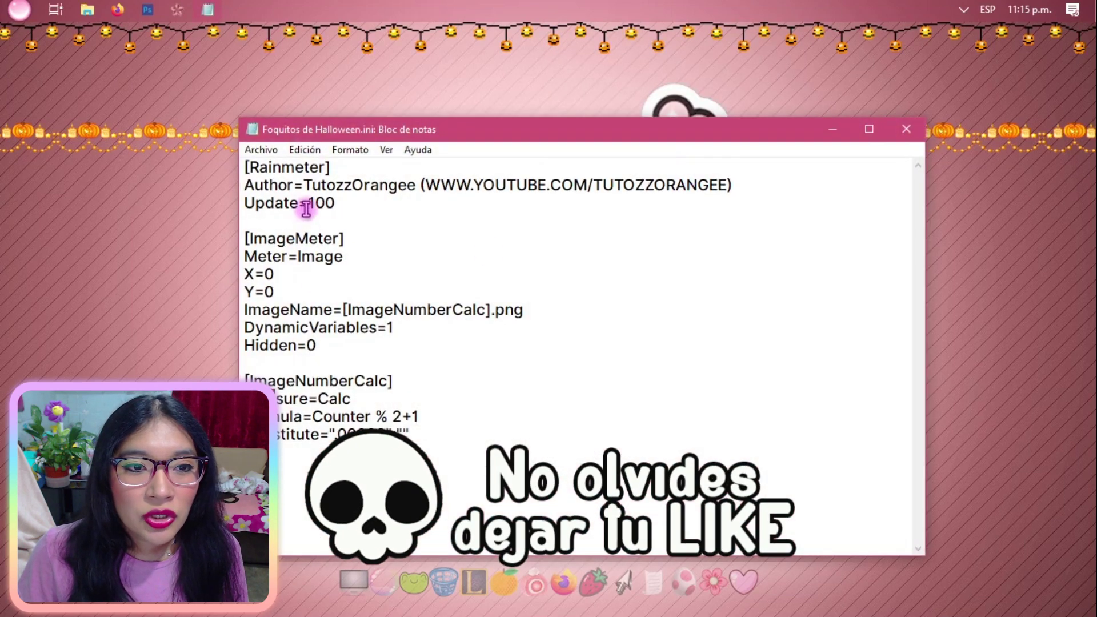
pyautogui.moveTo(307, 206); pyautogui.dragTo(338, 205)
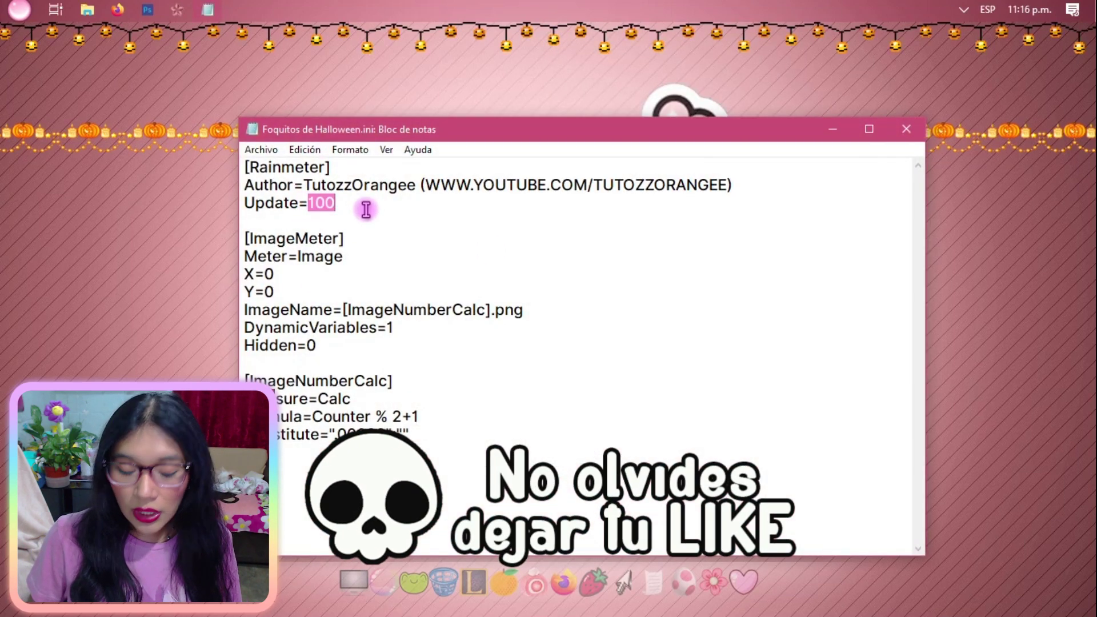
pyautogui.write('160')
pyautogui.hotkey('ctrl', 'g')
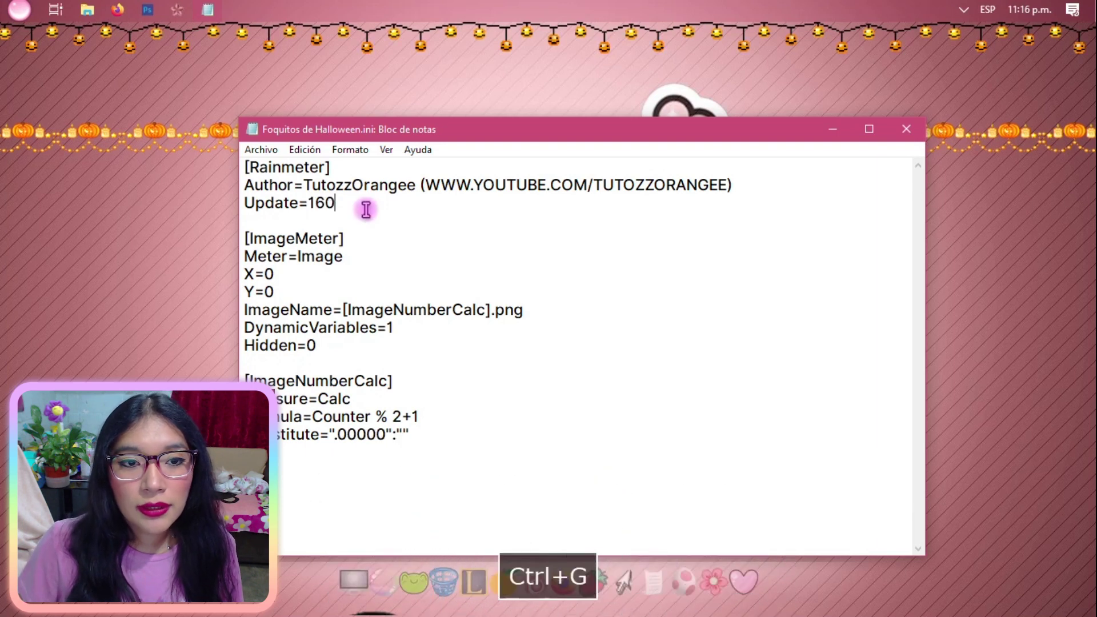
pyautogui.rightClick(455, 34)
pyautogui.click(532, 168)
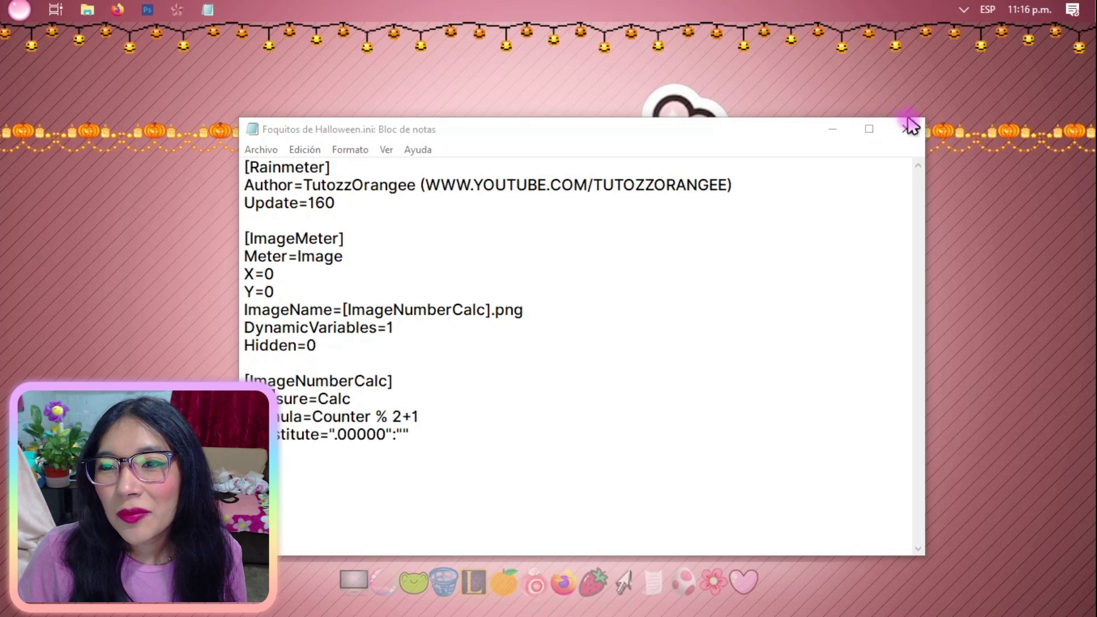
# Set Update to 180 in the lights garland skin's code, save it and refresh the skin
pyautogui.click(904, 137)
pyautogui.click(326, 203)
pyautogui.press('BackSpace')
pyautogui.write('8')
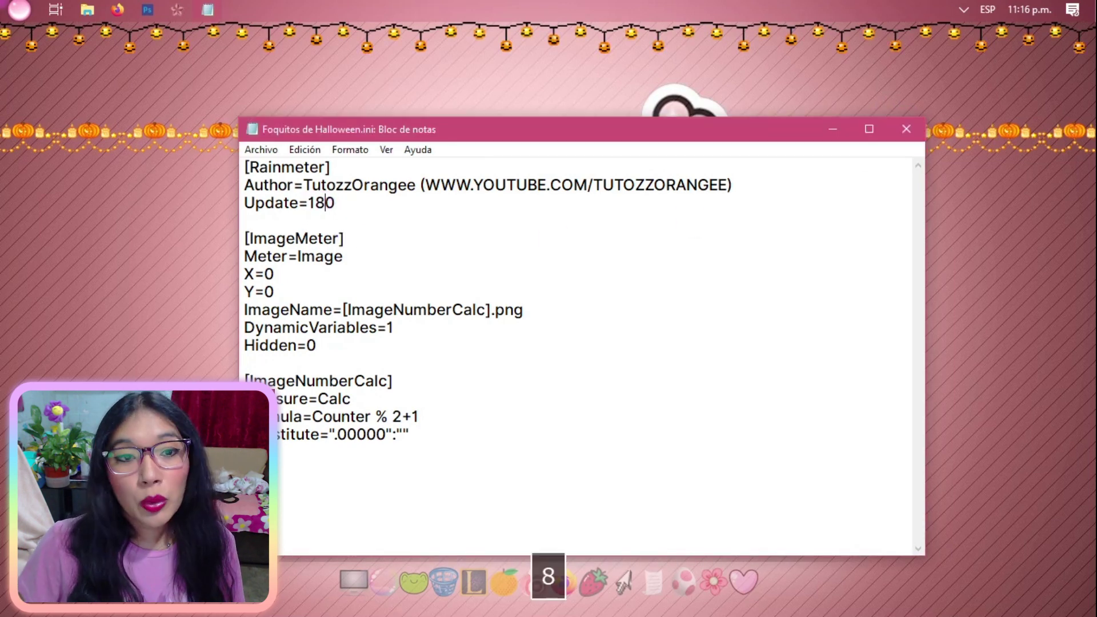
pyautogui.hotkey('ctrl', 'g')
pyautogui.rightClick(506, 47)
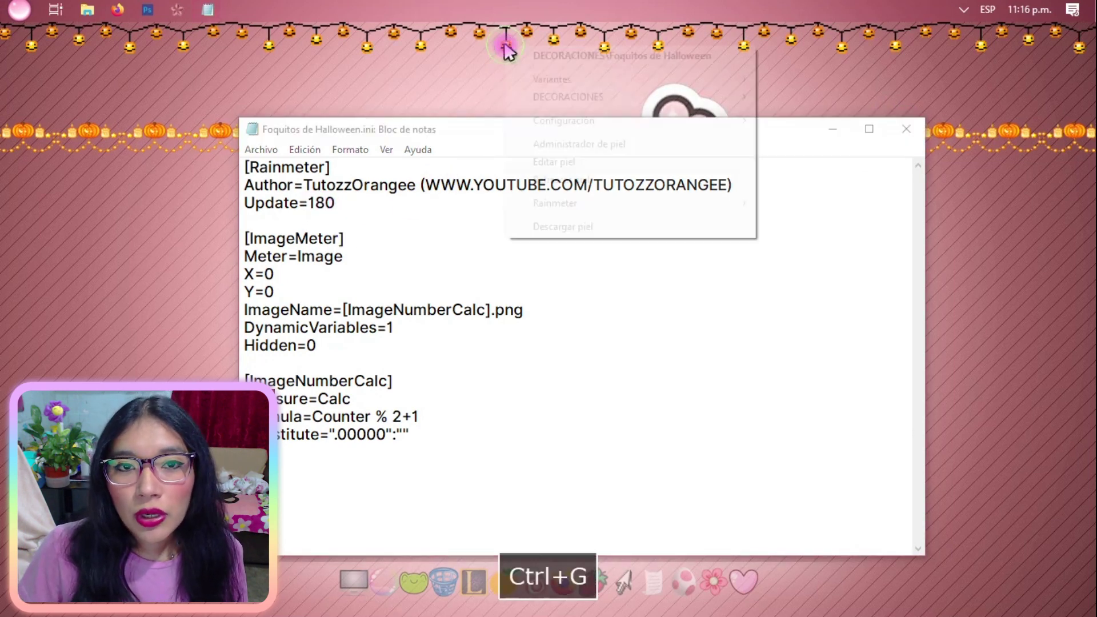
pyautogui.click(588, 181)
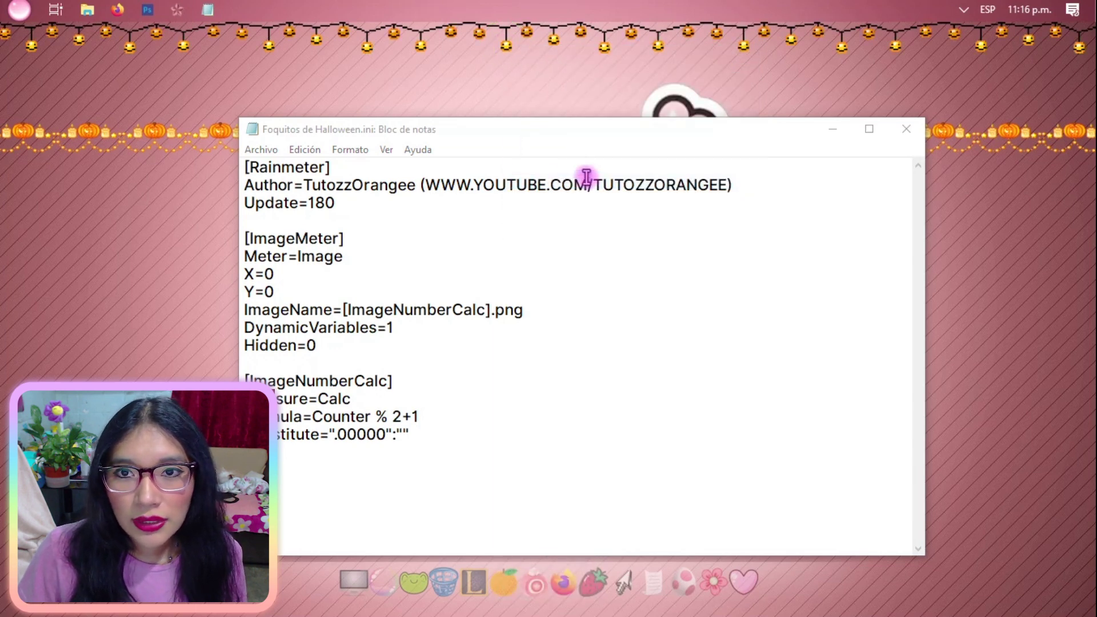
# Close the skin's code file and move the pumpkin garland up directly beneath the lights garland
pyautogui.click(903, 129)
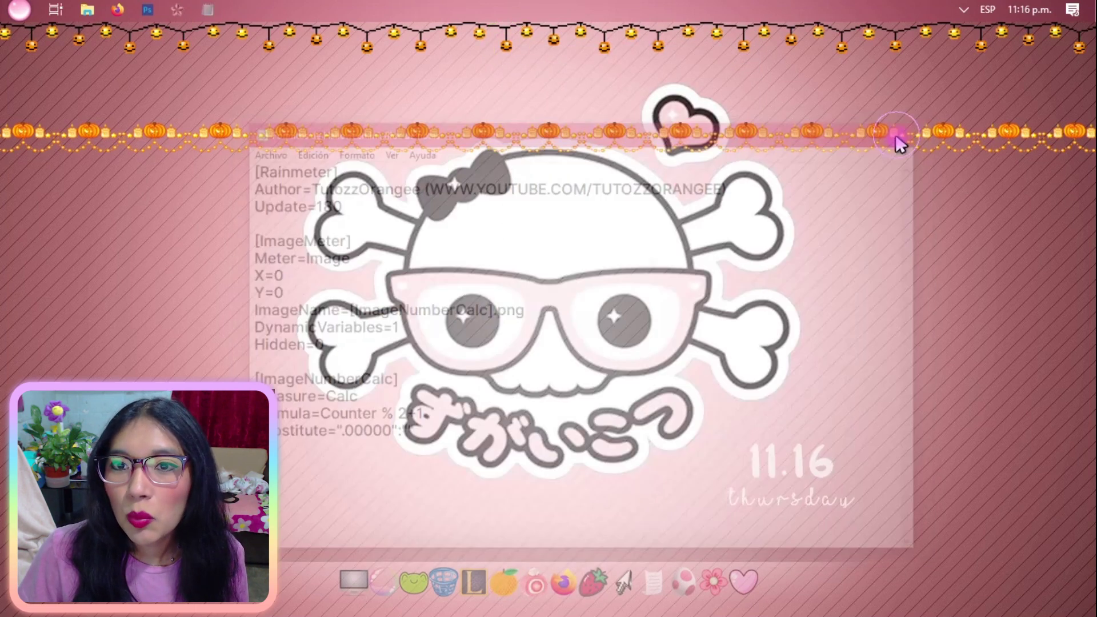
pyautogui.moveTo(748, 130); pyautogui.dragTo(754, 64)
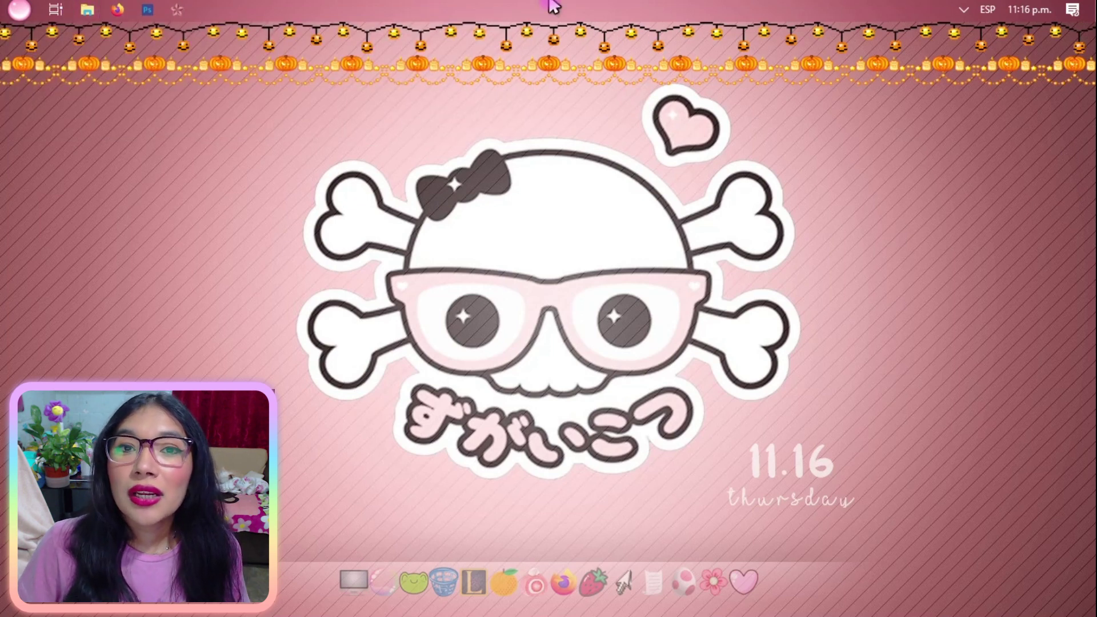
# Open the Classic Start Menu configuration, show all its settings and go to the taskbar customization options
pyautogui.rightClick(39, 11)
pyautogui.click(106, 96)
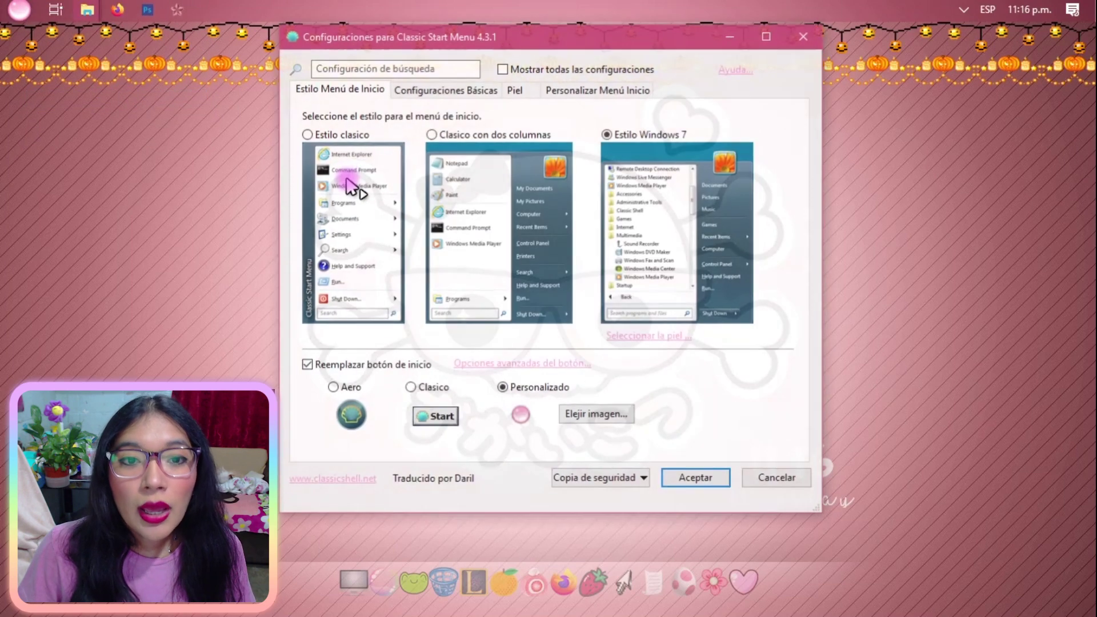
pyautogui.moveTo(531, 43); pyautogui.dragTo(546, 99)
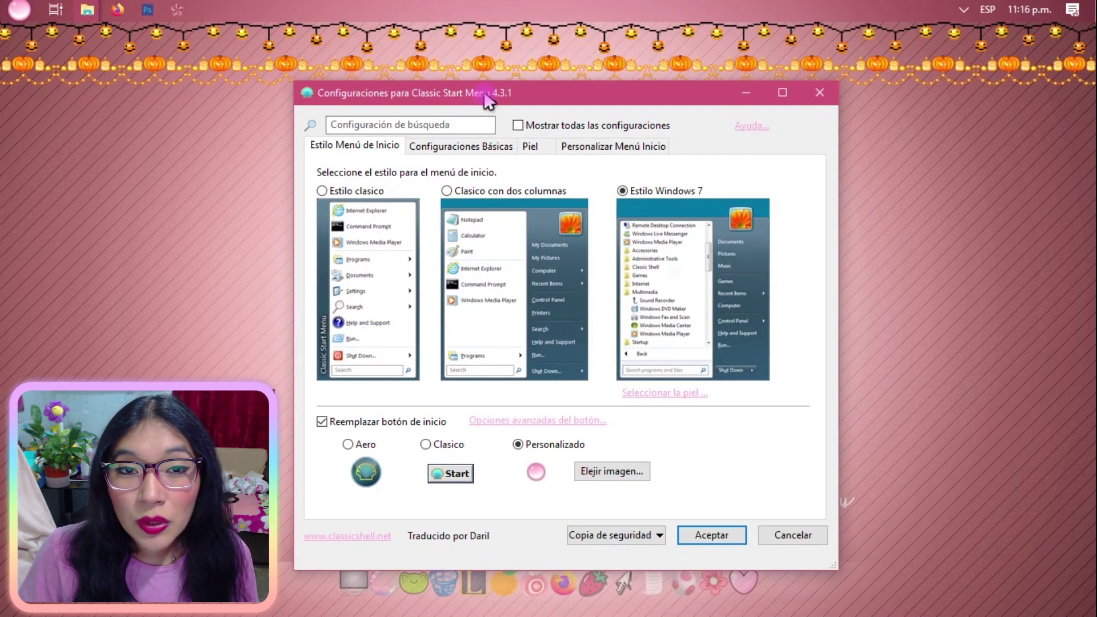
pyautogui.click(551, 126)
pyautogui.click(745, 146)
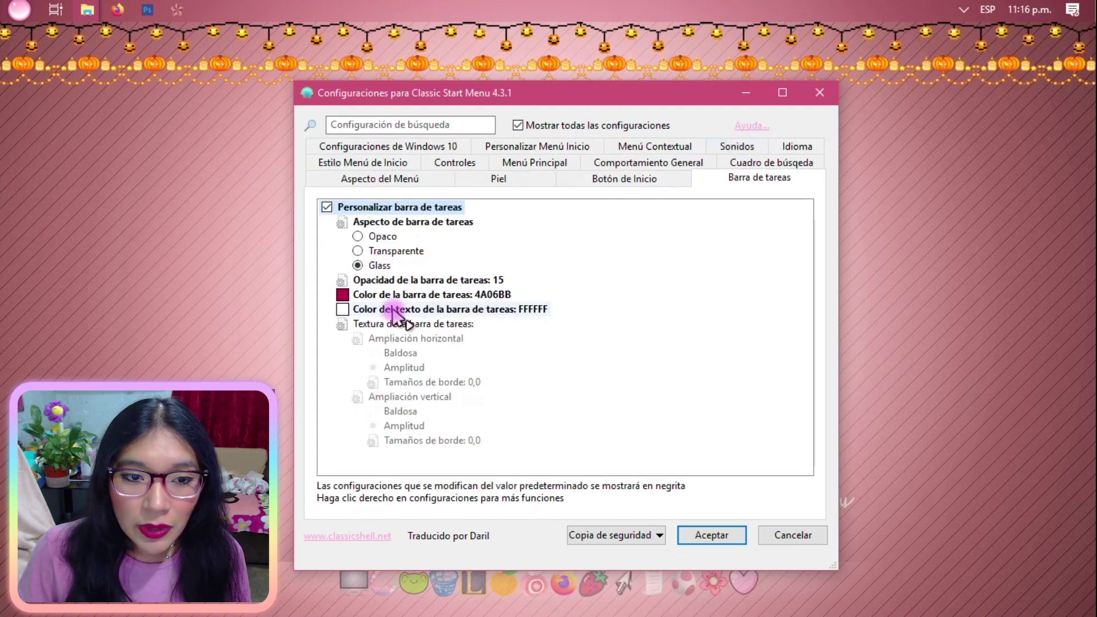